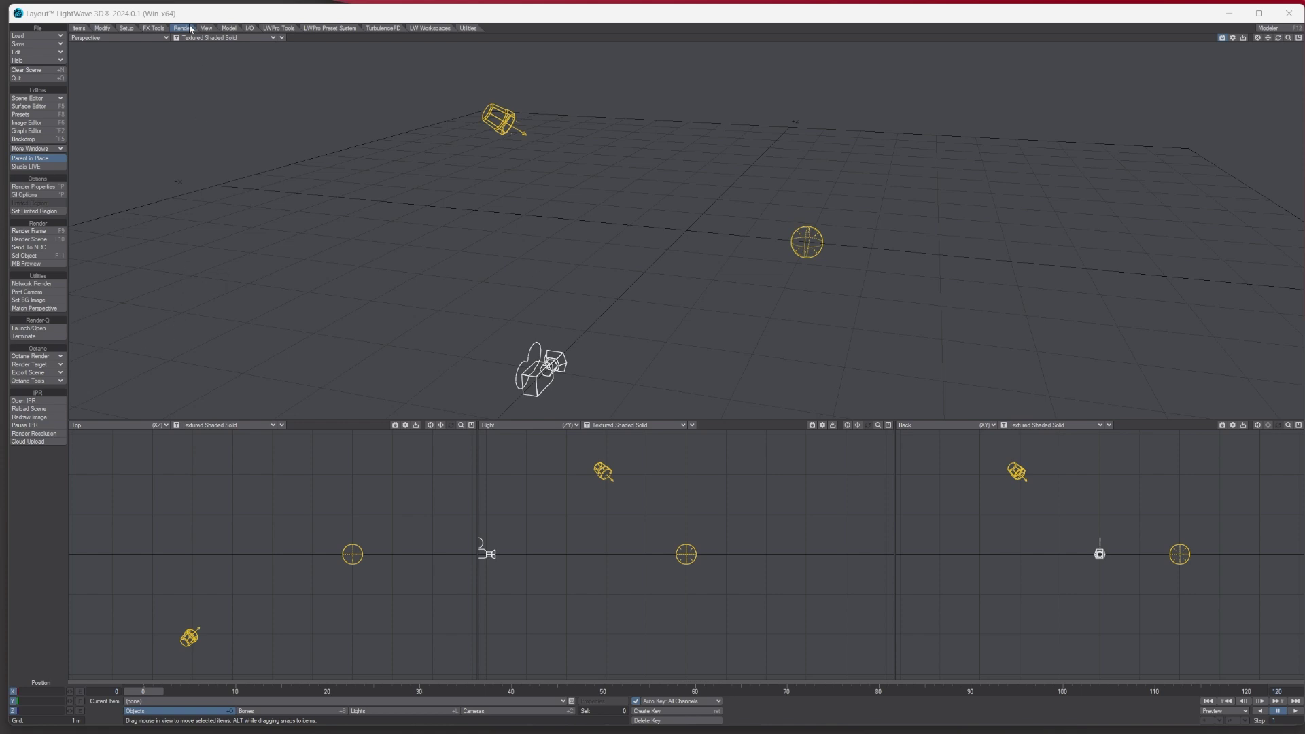
Set lost-places-2380404_1920 as the background image for Camera, keeping the frame size matching and background image options enabled
click(34, 300)
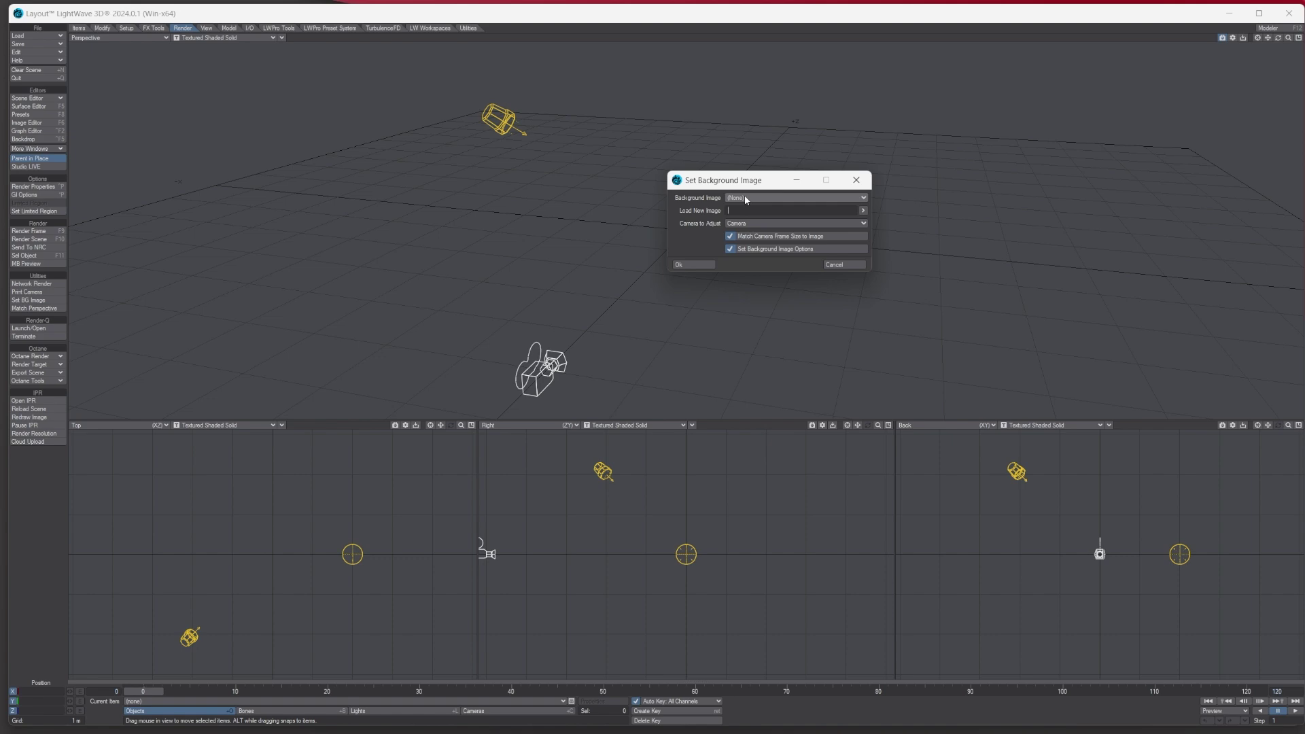
click(862, 214)
double_click(964, 323)
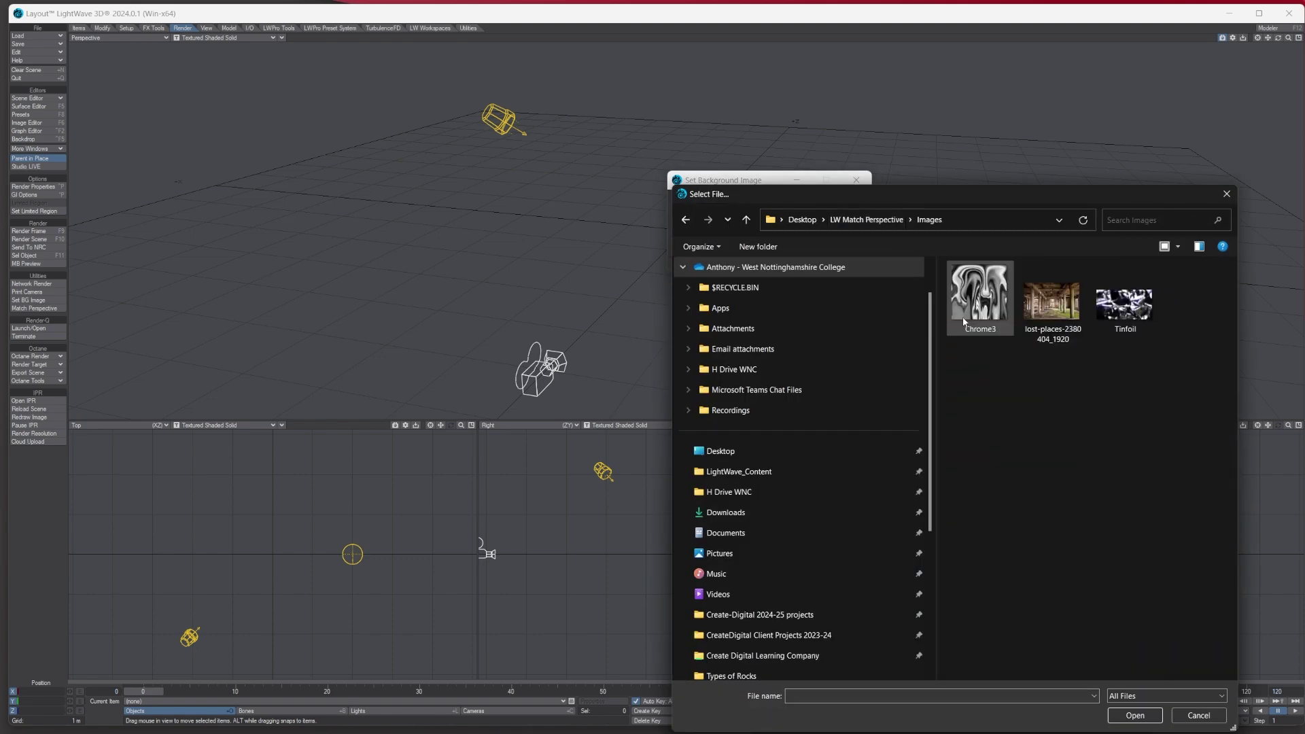
click(1071, 306)
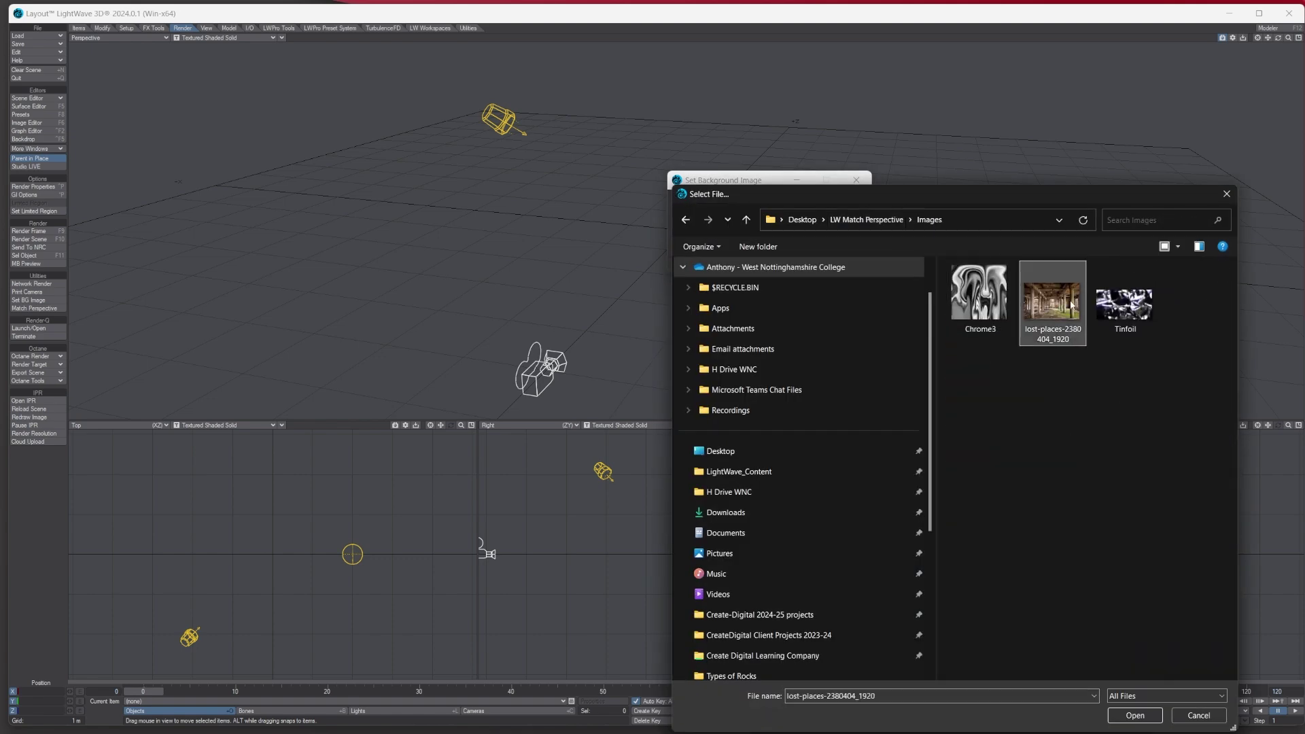
click(1135, 715)
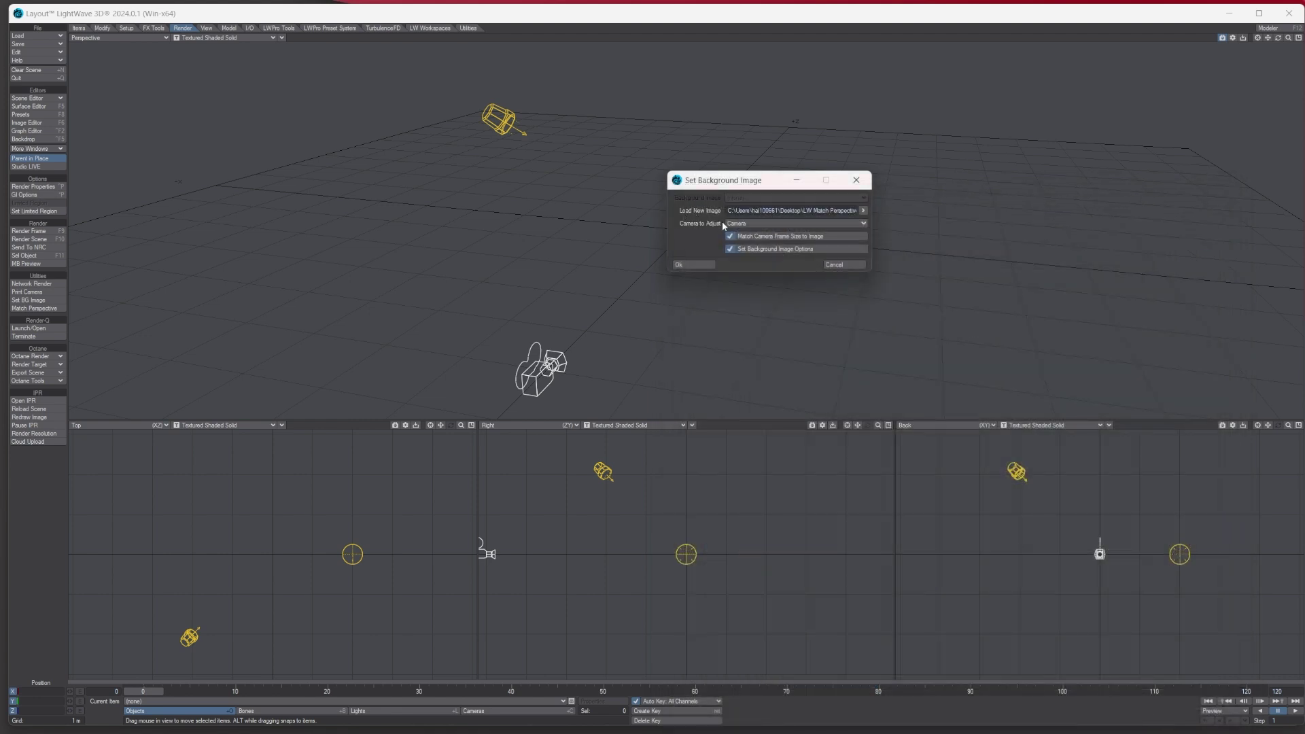
click(776, 223)
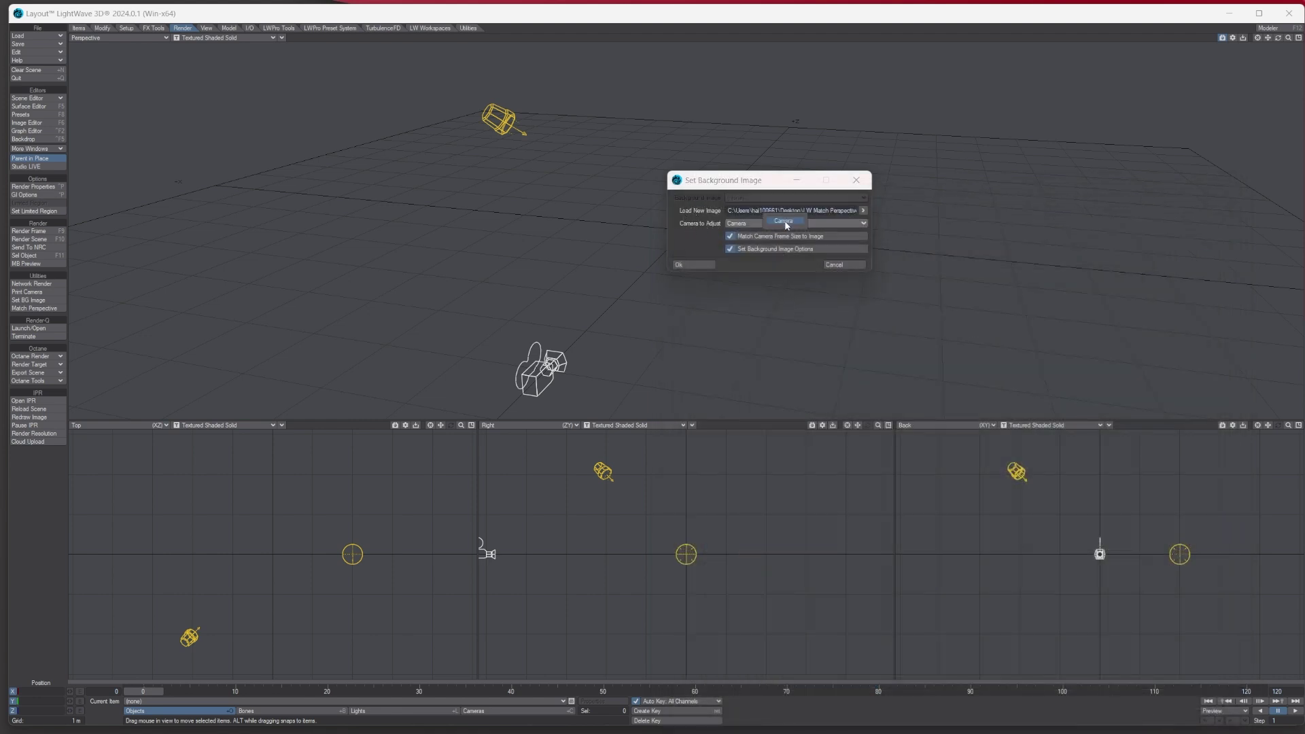
click(678, 220)
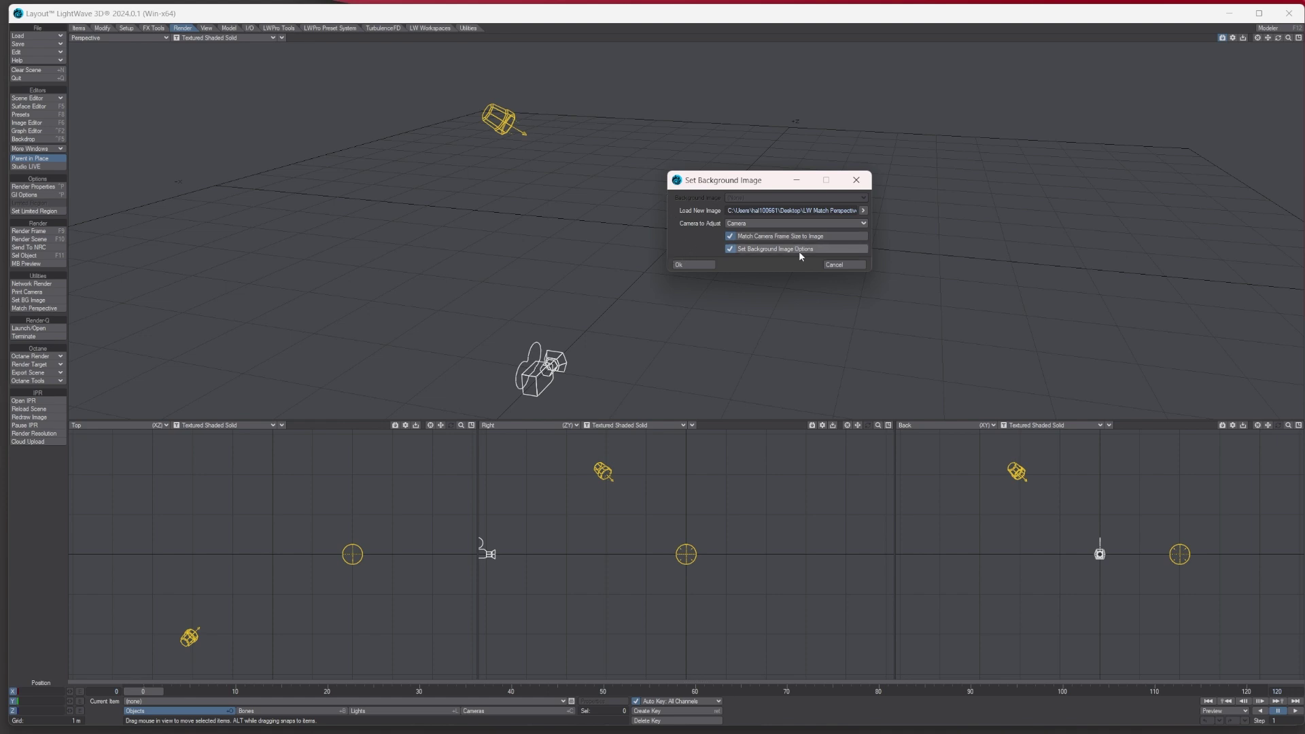
click(707, 265)
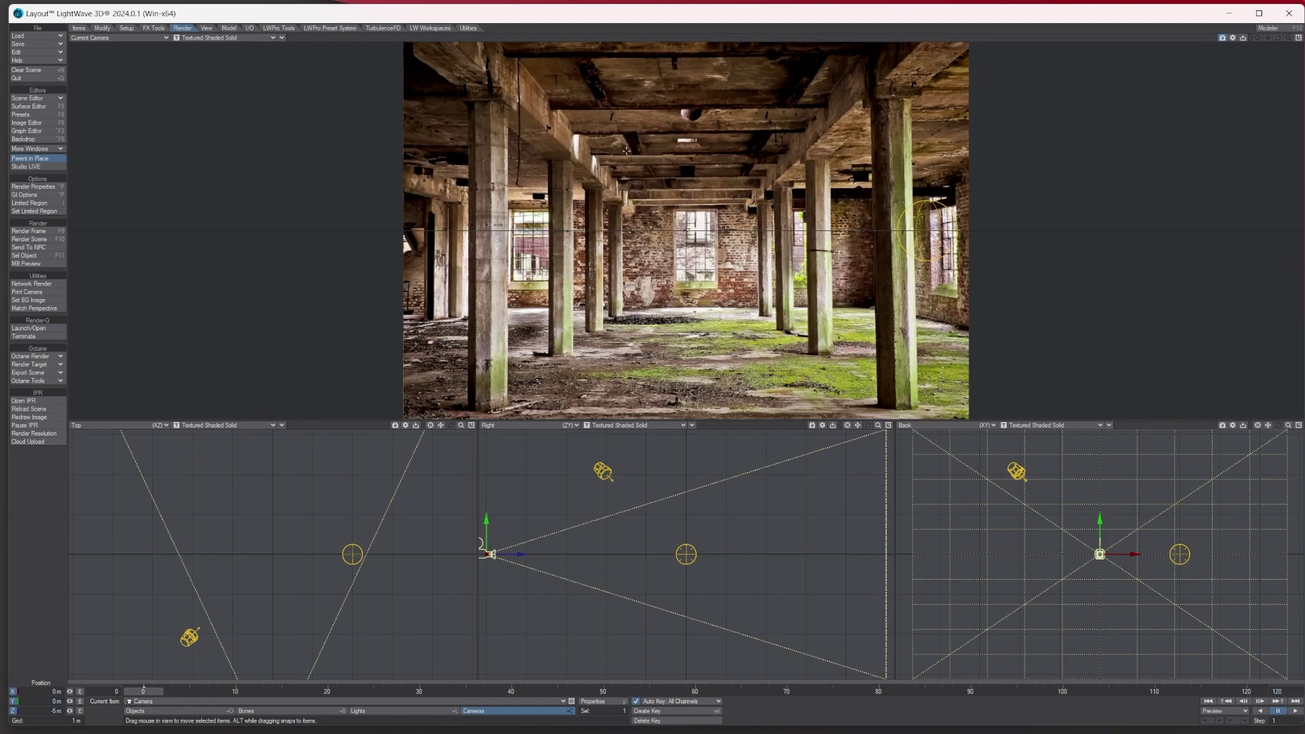
Change the Back viewport to a Perspective view and orbit it to show the camera from the side
click(909, 425)
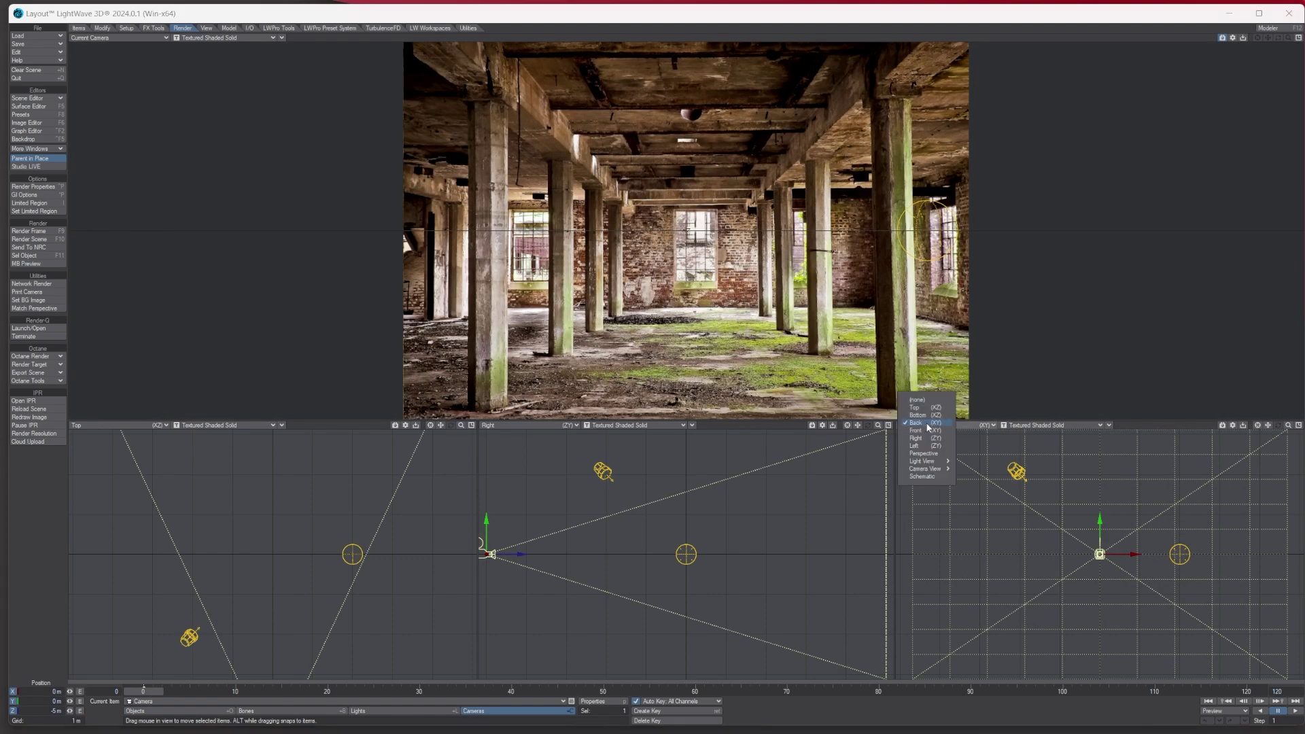
click(926, 454)
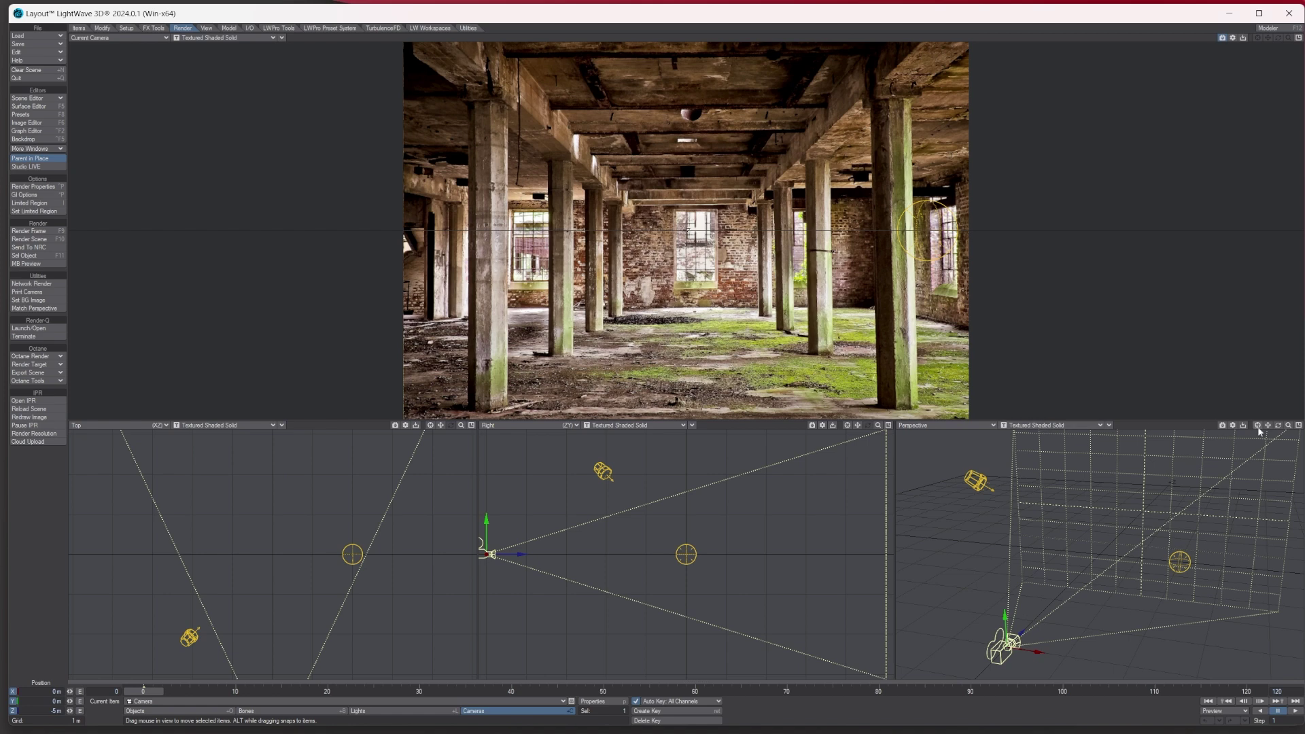
drag(1278, 426, 1227, 425)
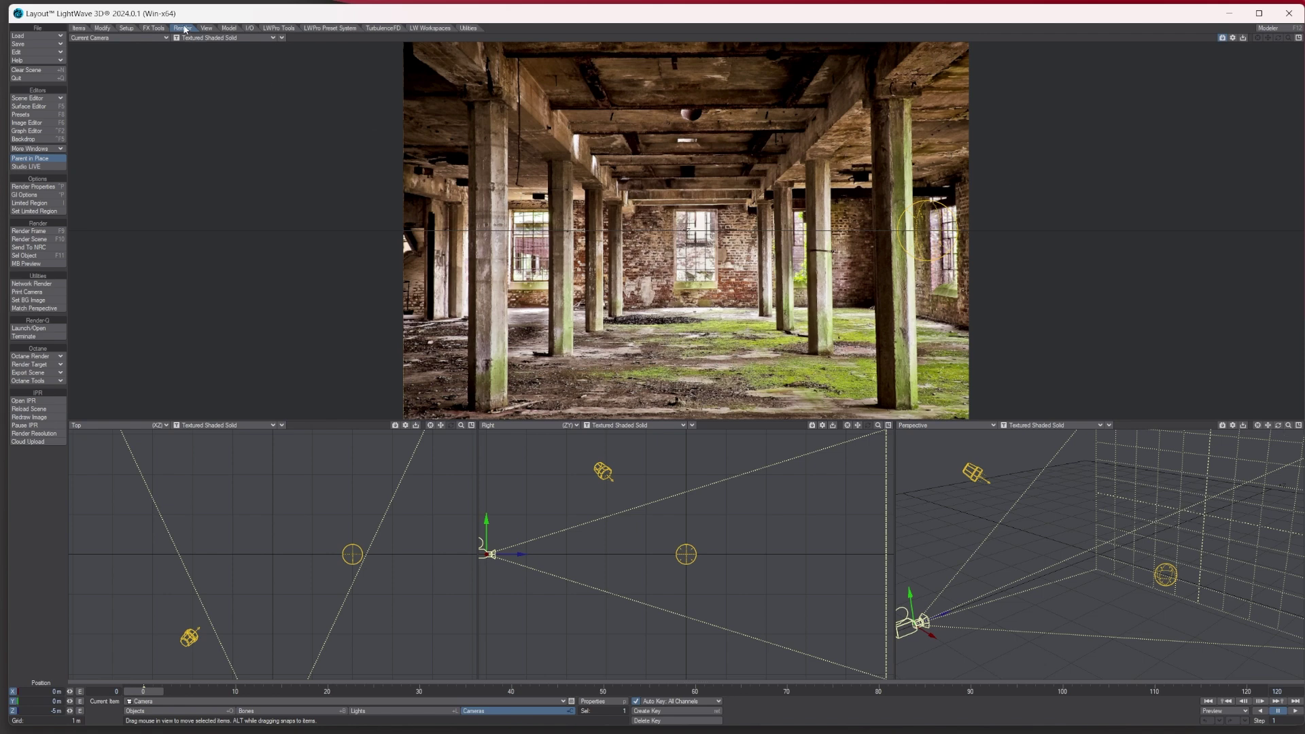
Start Match Perspective and align the two green vertical guides with the left edges of the two foreground pillars
click(30, 309)
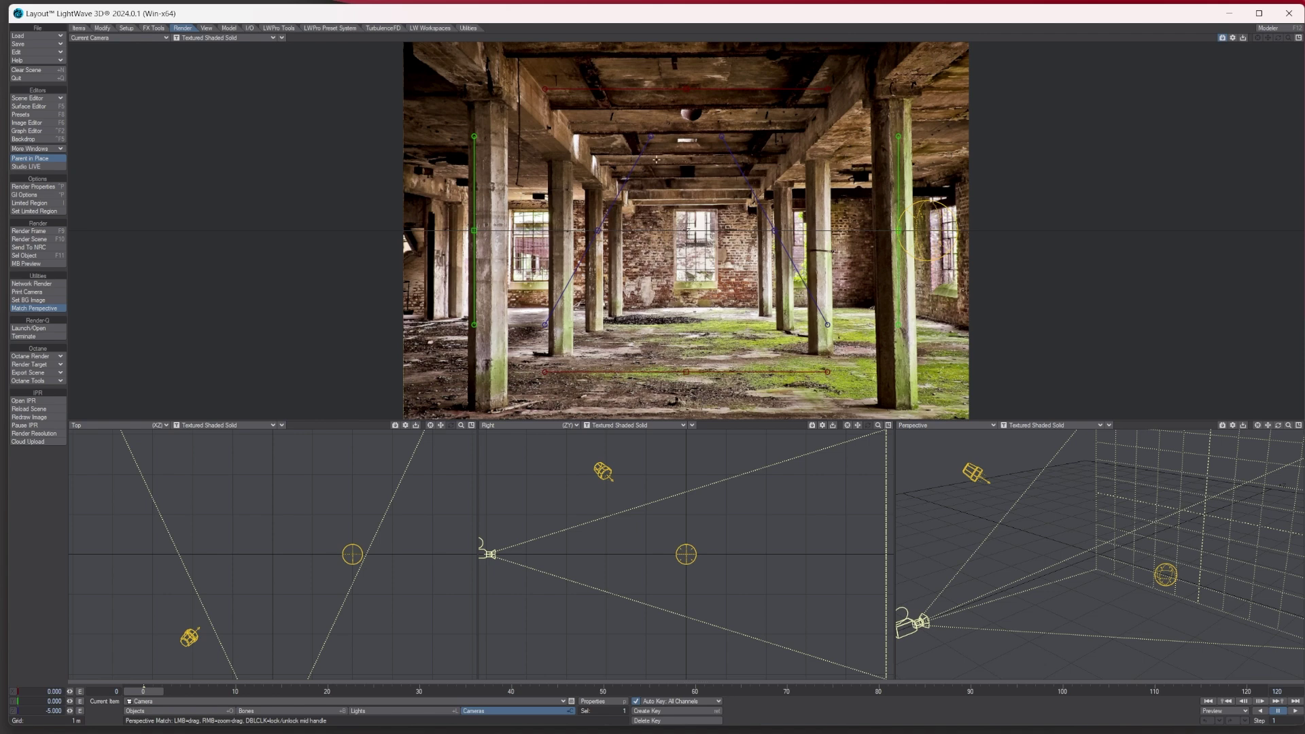
drag(474, 137, 469, 136)
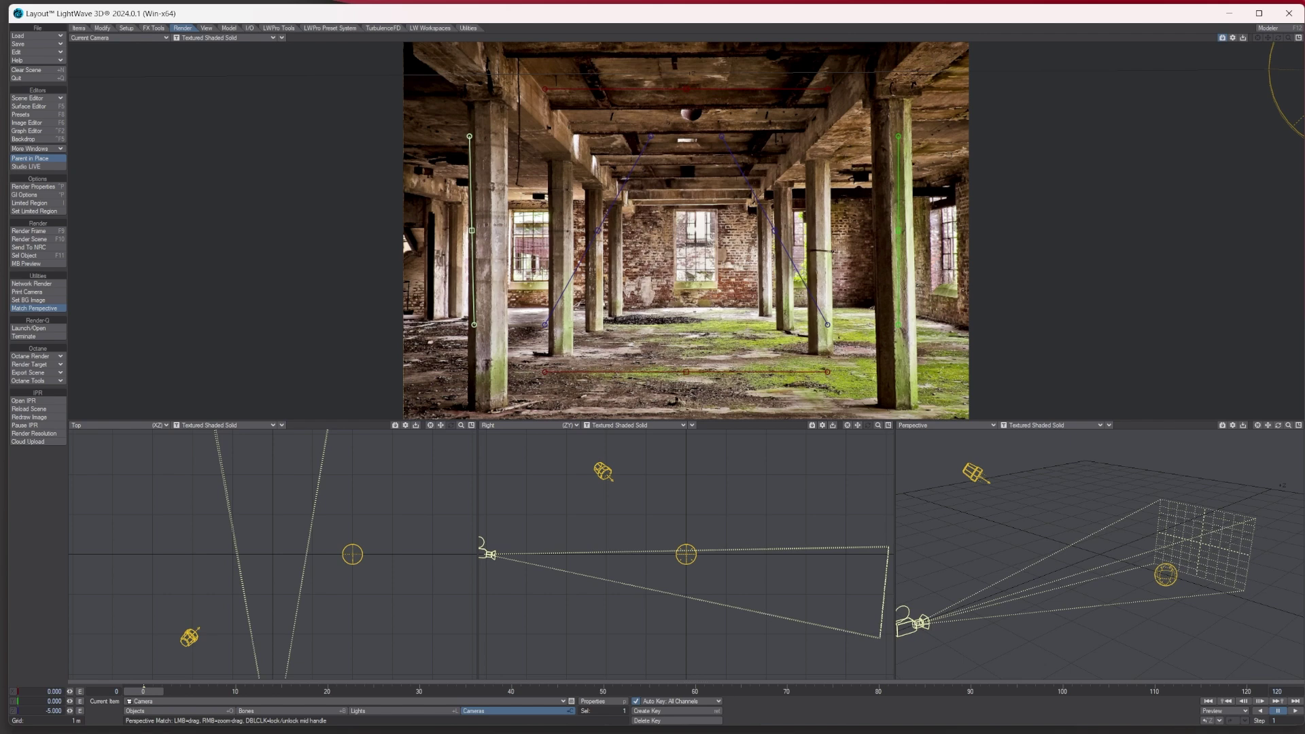
drag(474, 325, 474, 326)
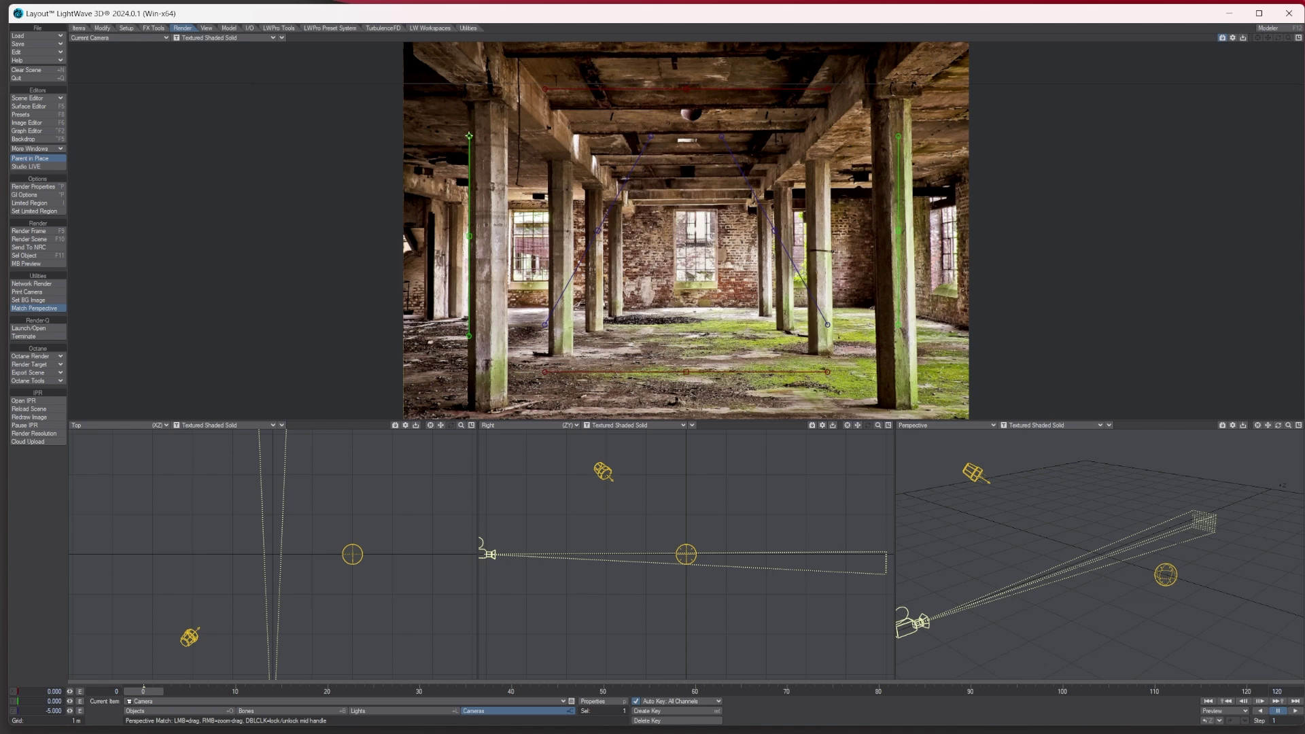
drag(469, 136, 469, 136)
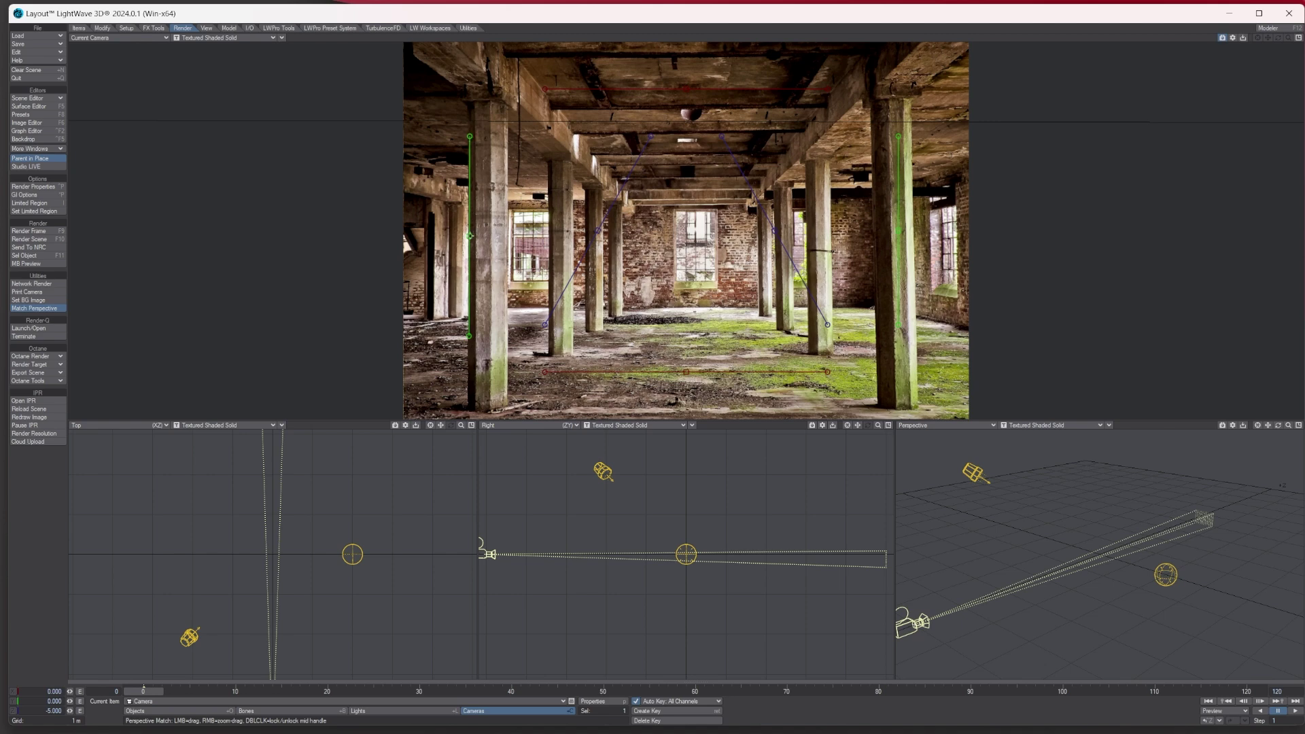
double_click(470, 237)
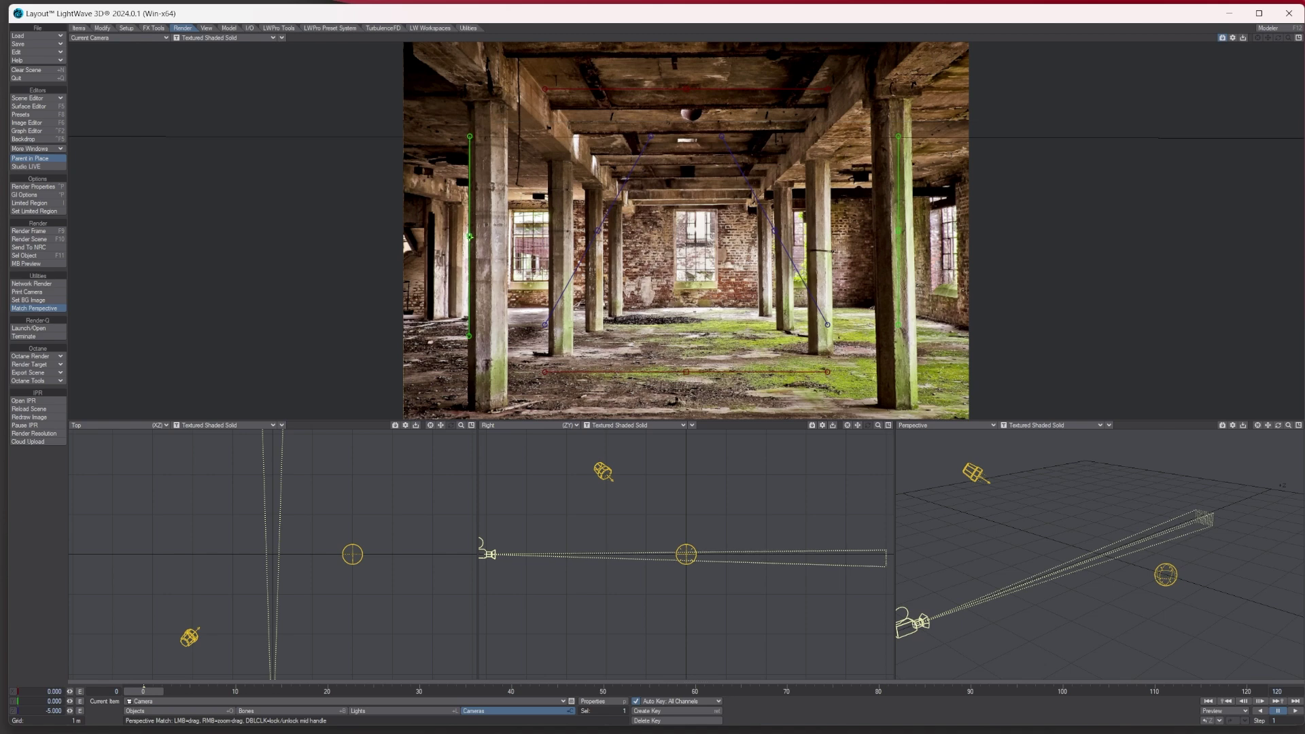
drag(470, 235, 470, 235)
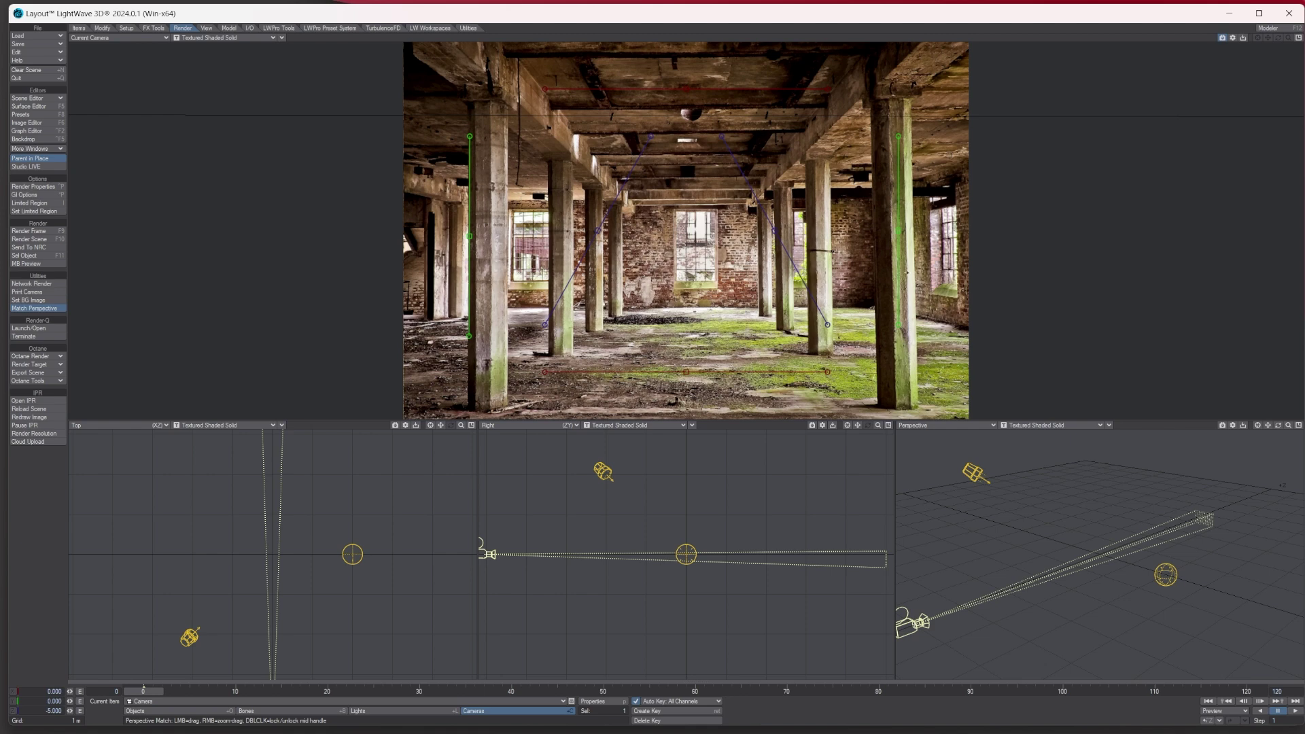
drag(903, 234, 877, 240)
drag(877, 146, 873, 144)
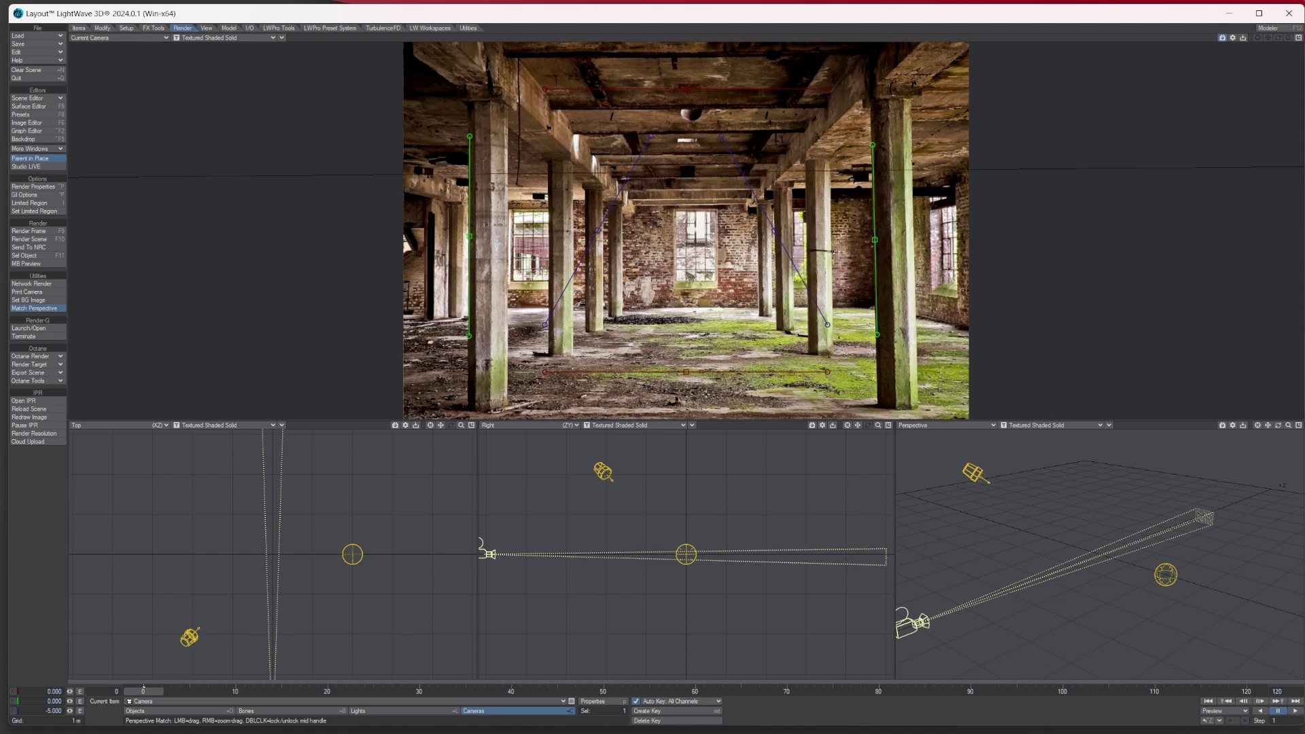
Align the two red horizontal guides with the foot of the back wall and a ceiling beam
drag(686, 372, 687, 307)
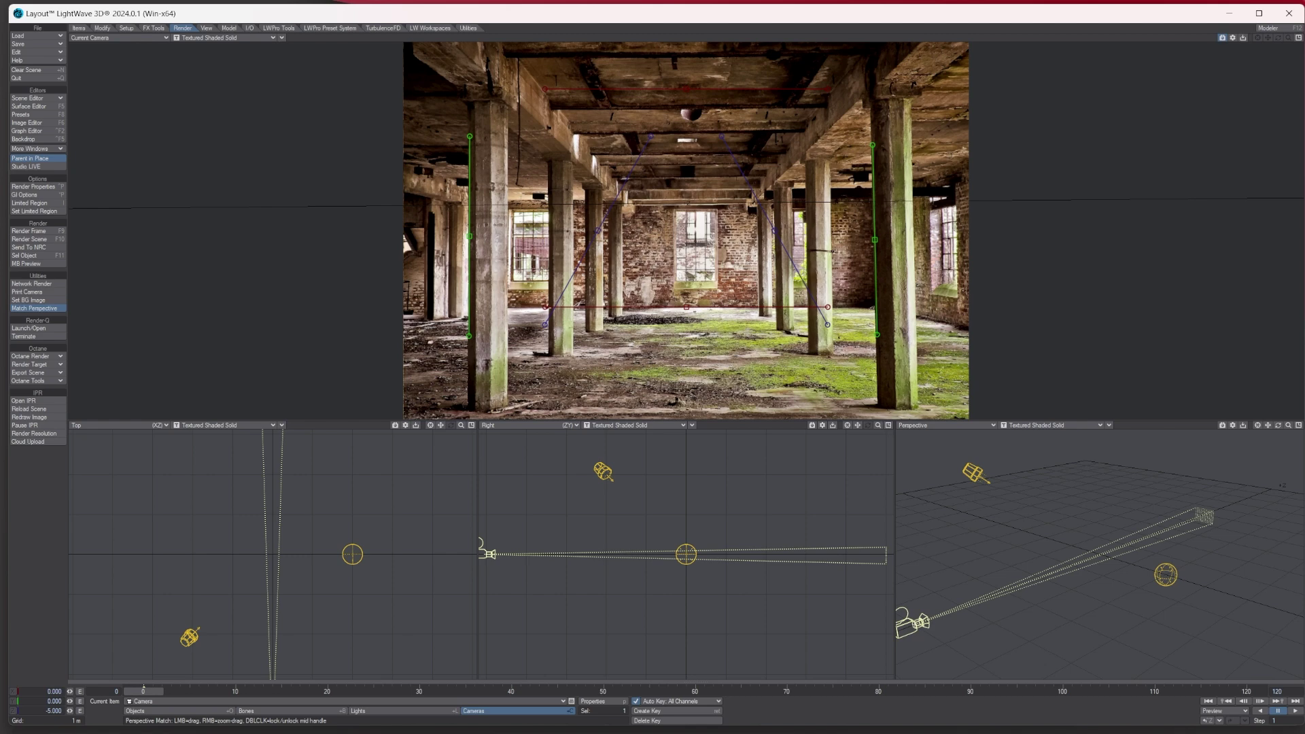
drag(545, 307, 545, 307)
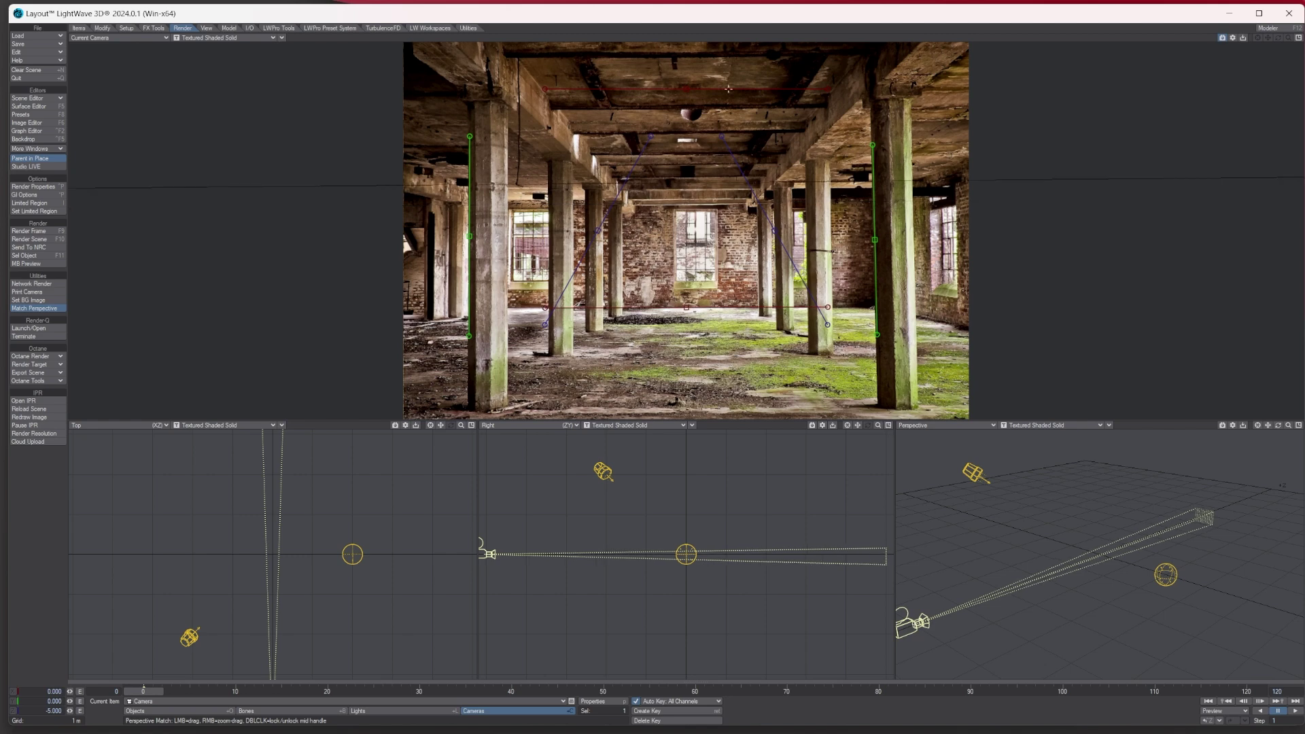
drag(687, 89, 686, 105)
drag(551, 105, 547, 107)
Align the two blue depth guides with the floor lines running along the left and right pillar rows to the back wall
drag(616, 215, 557, 323)
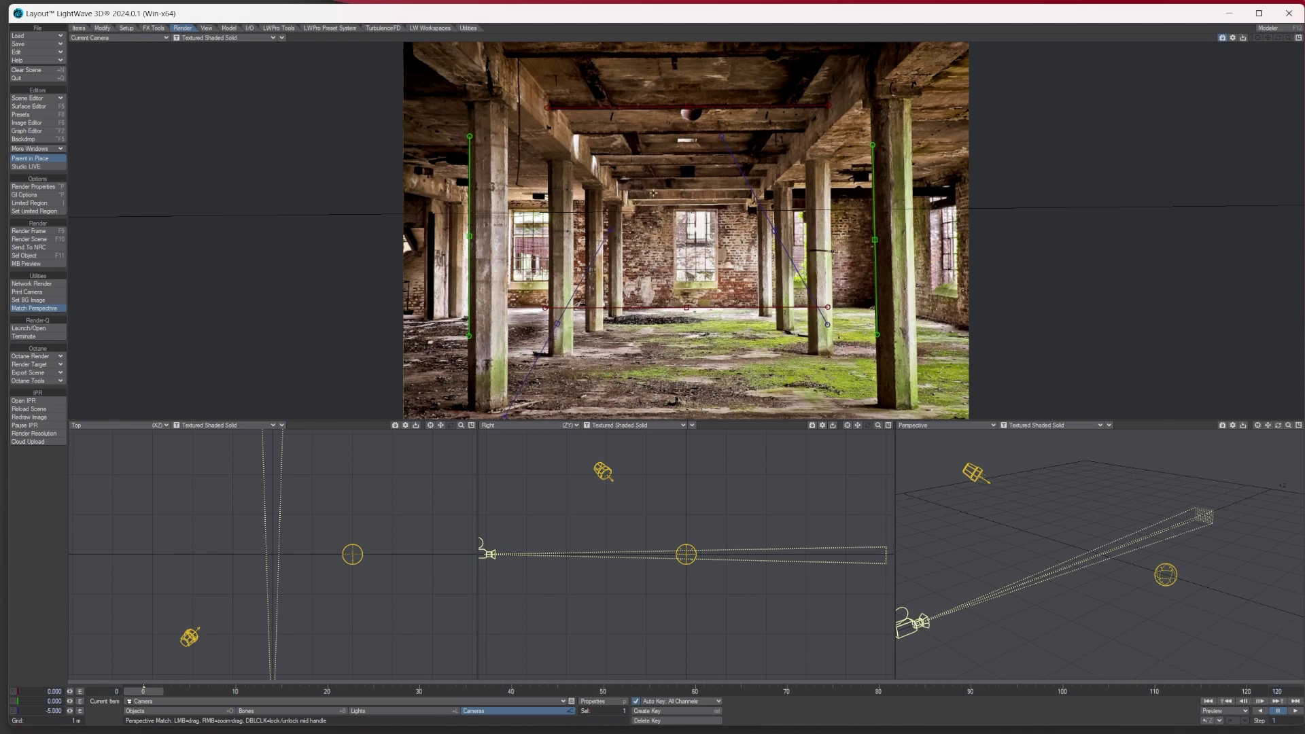
drag(611, 230, 628, 311)
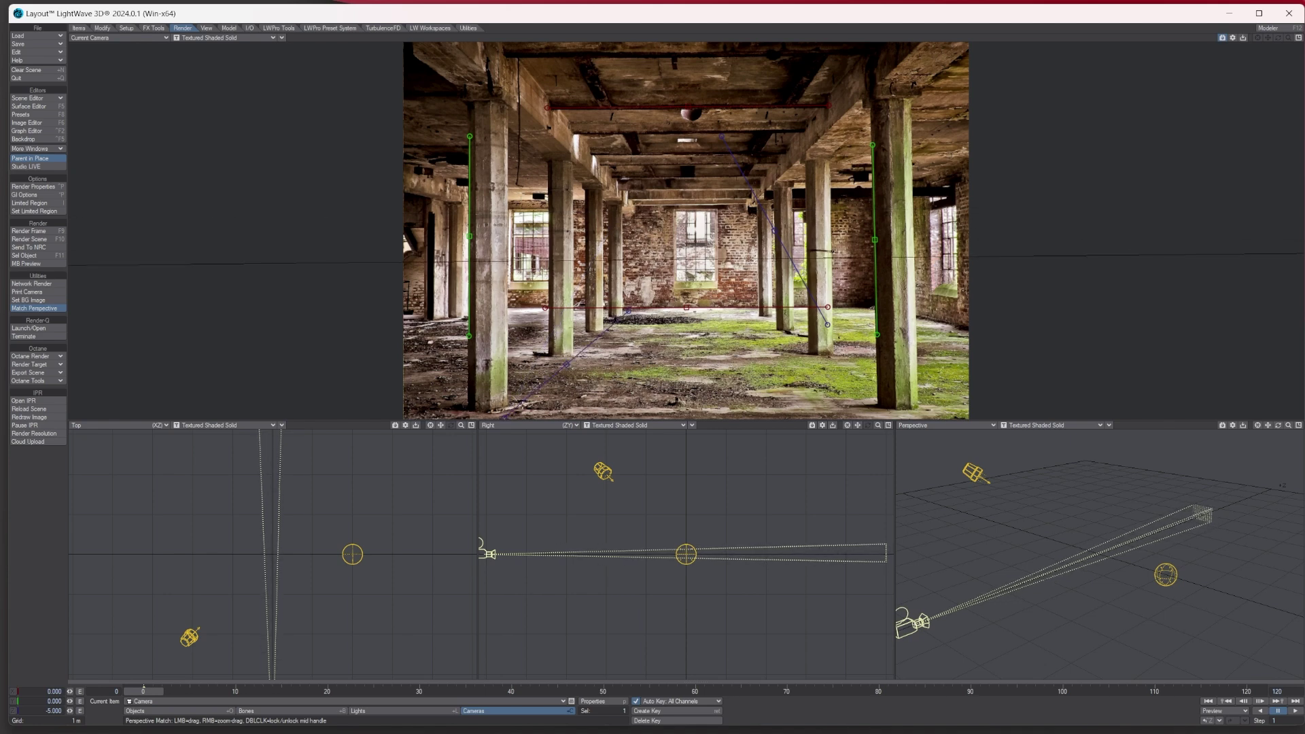
drag(503, 415, 497, 416)
drag(775, 231, 830, 321)
drag(777, 228, 748, 308)
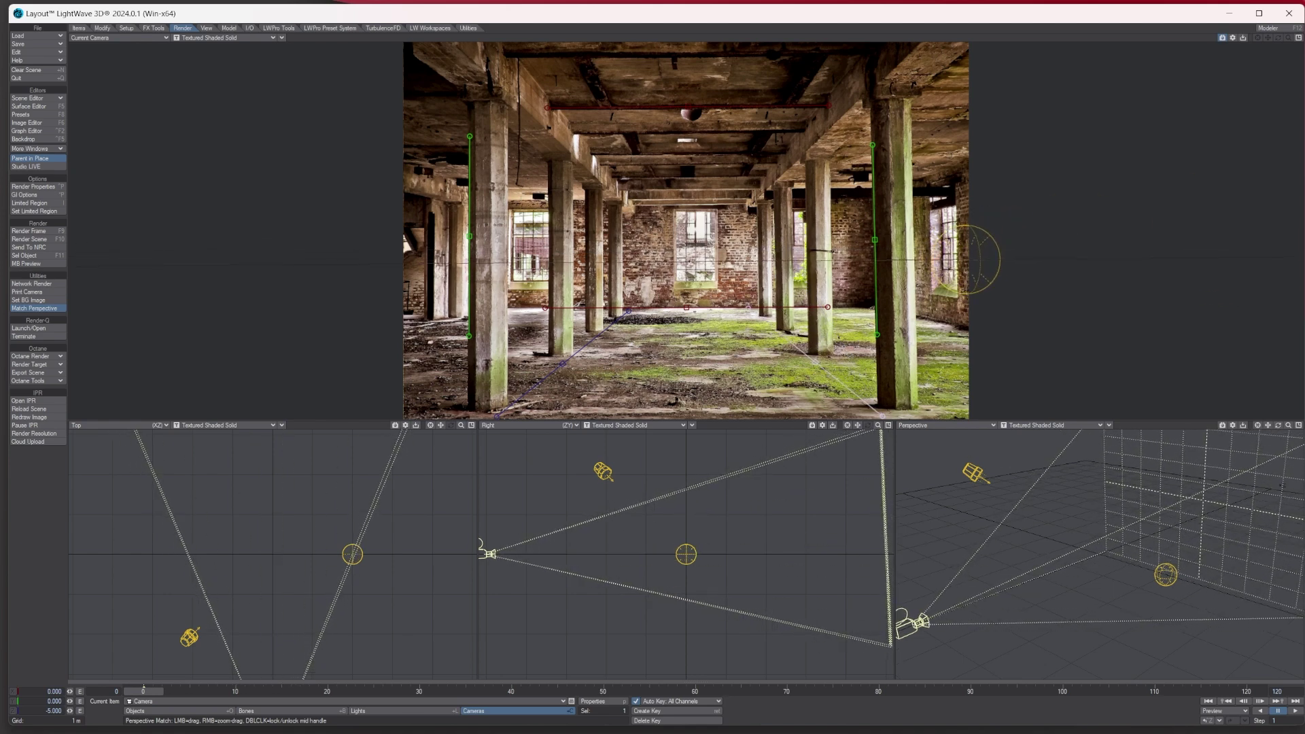
Open the Perspective Match options and review the Lock and camera height choices
key(n)
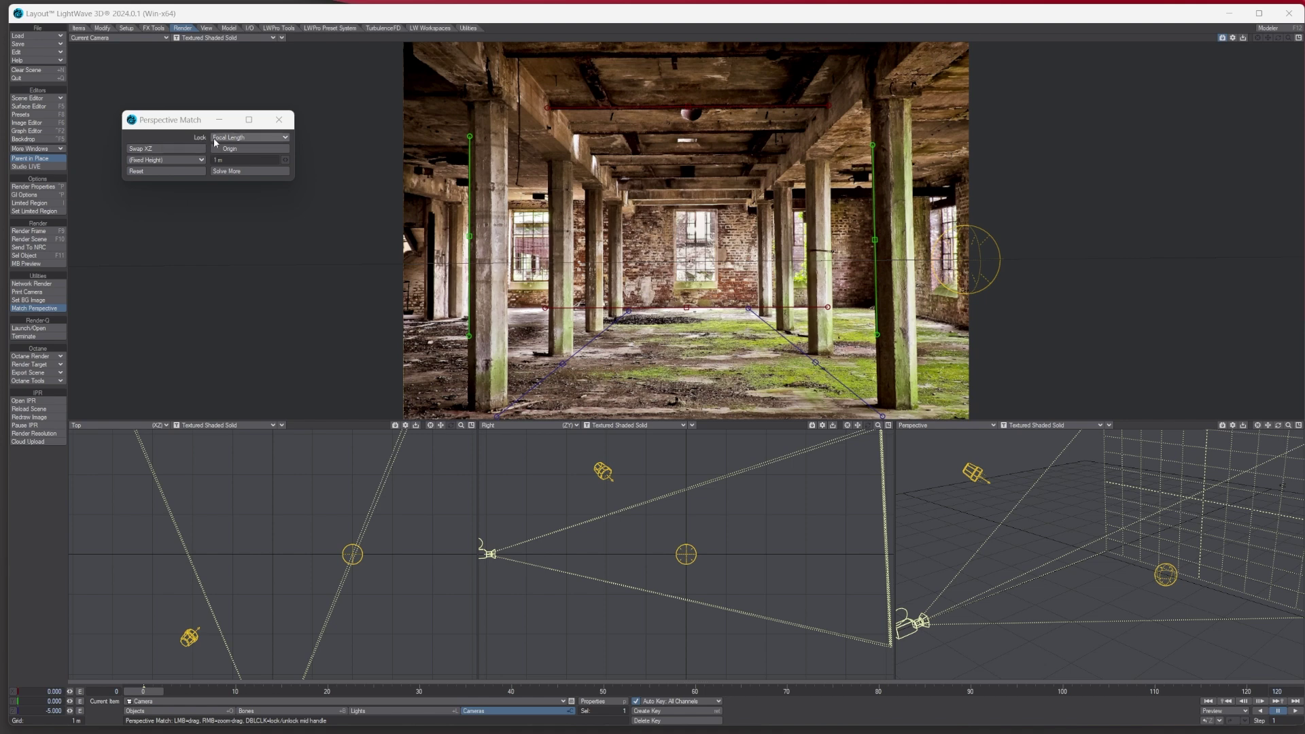
click(261, 140)
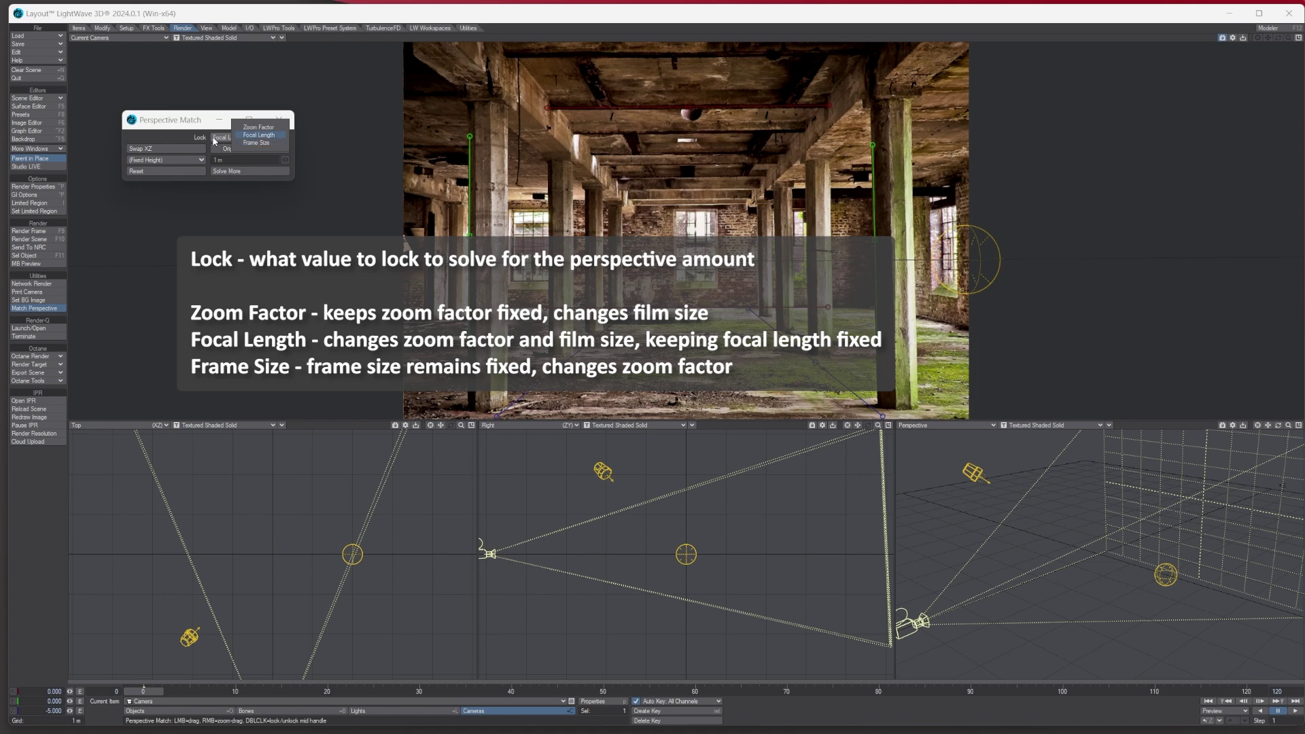
click(175, 135)
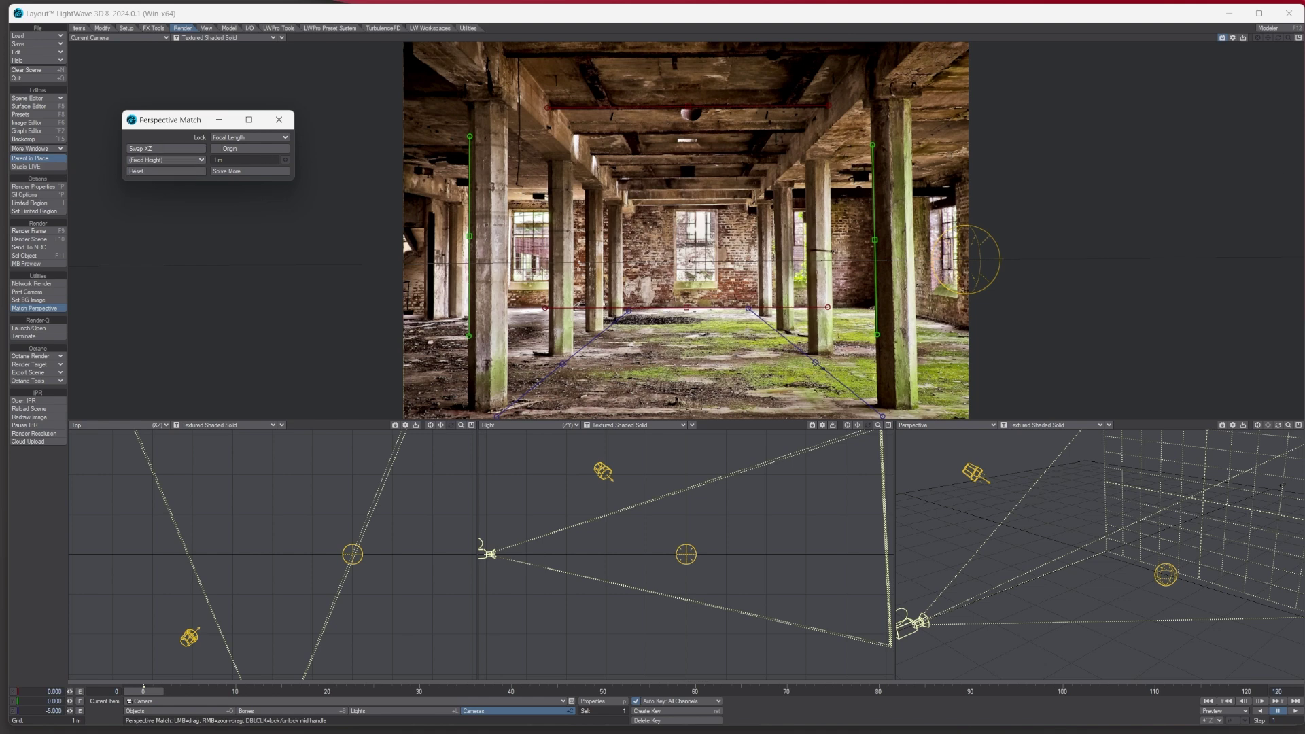
click(176, 160)
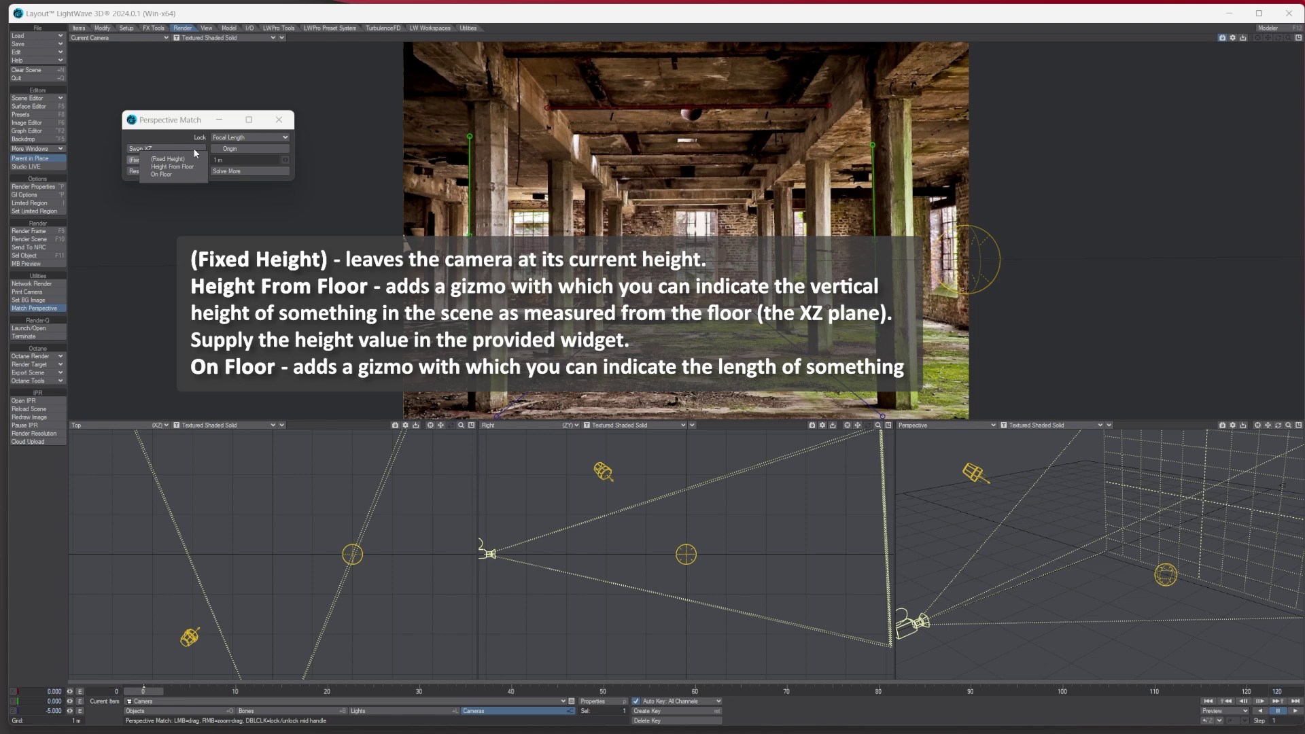
click(232, 155)
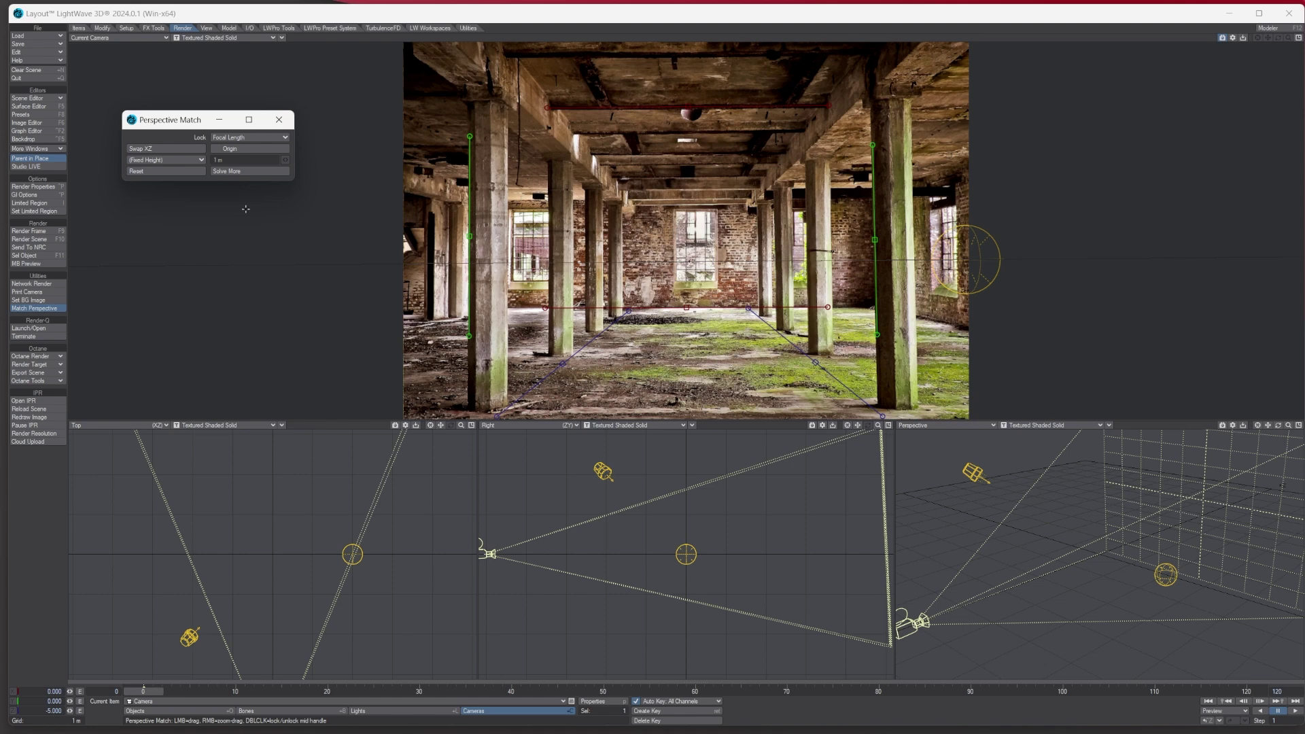
Set the camera height mode to Height From Floor and position the height gizmo at the foot of the back wall, then close the options
click(149, 162)
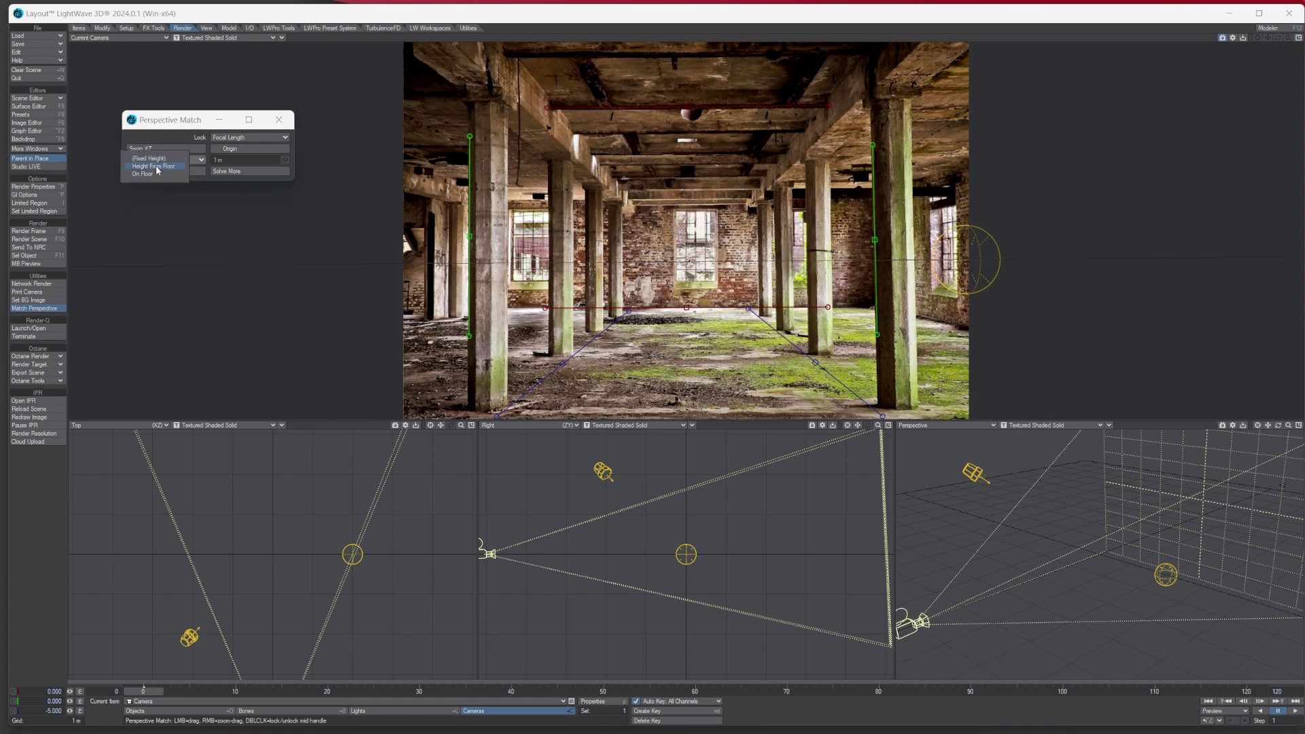
click(155, 166)
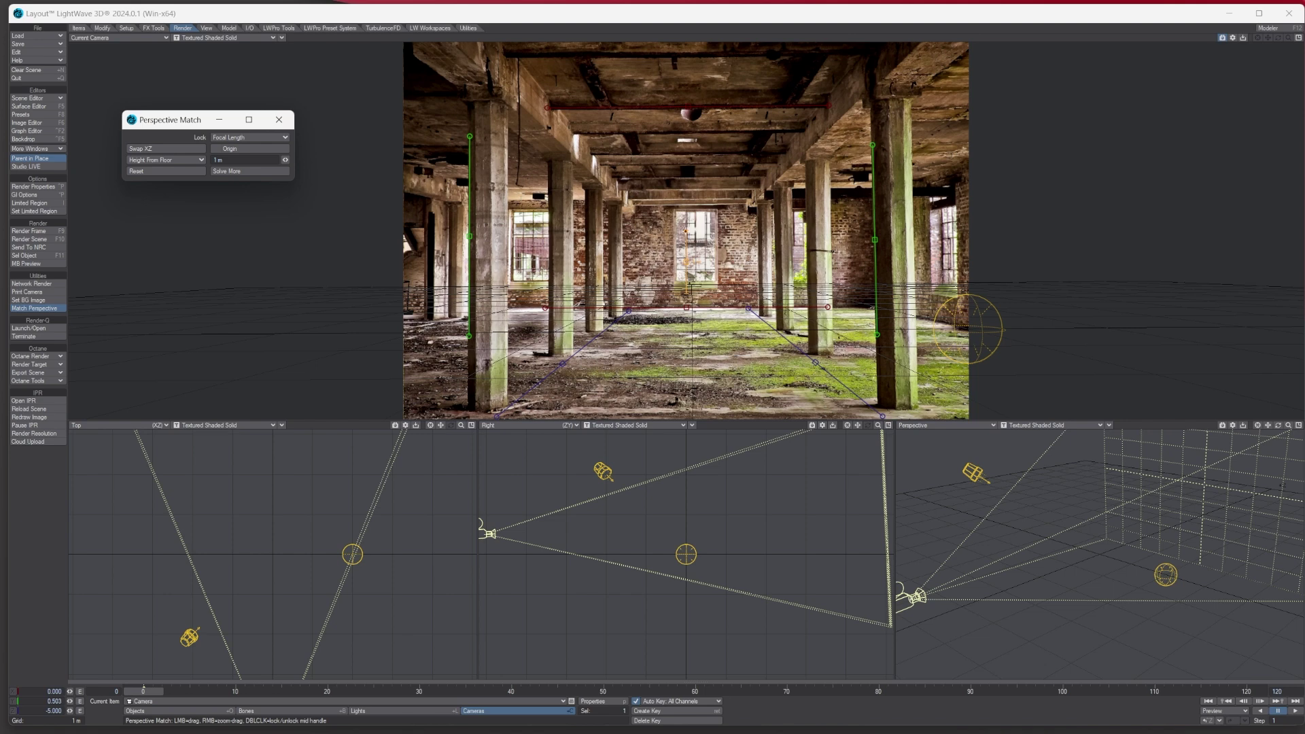
mouse_move(685, 295)
mouse_down()
mouse_move(685, 327)
mouse_move(686, 303)
mouse_up()
drag(683, 392, 686, 306)
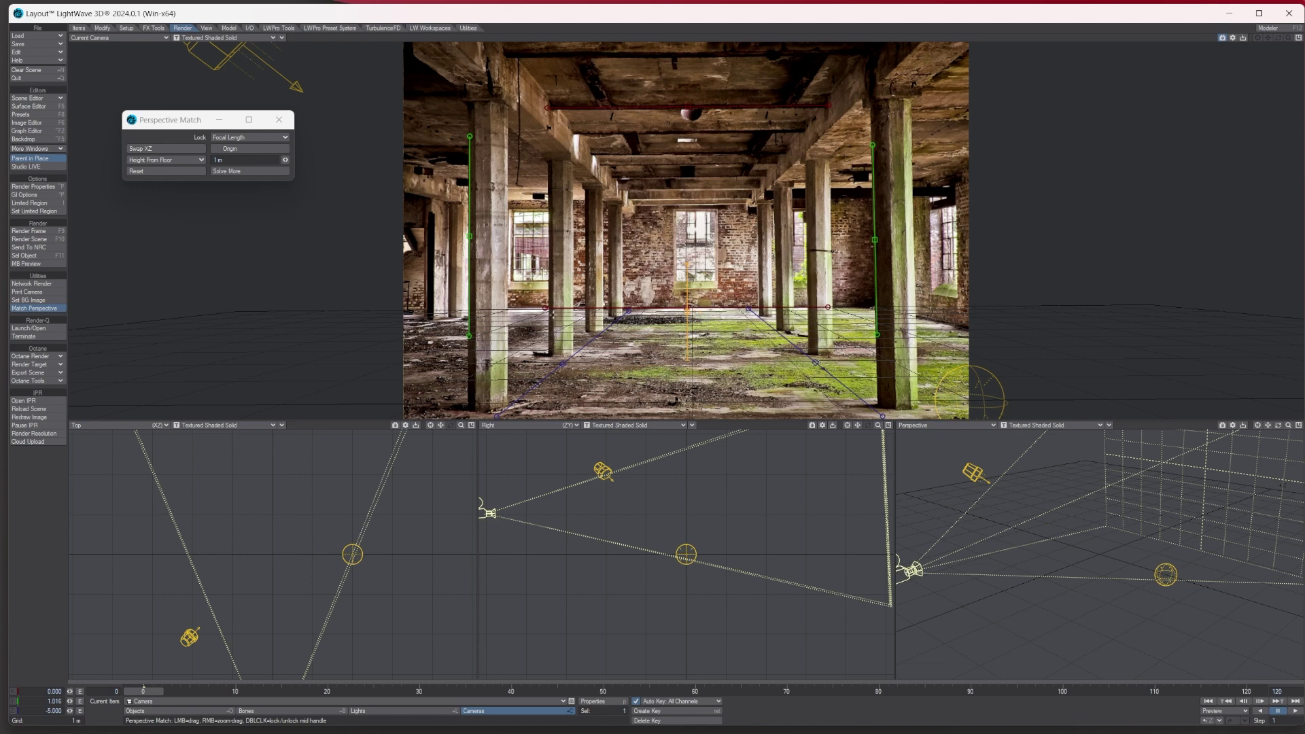
click(278, 121)
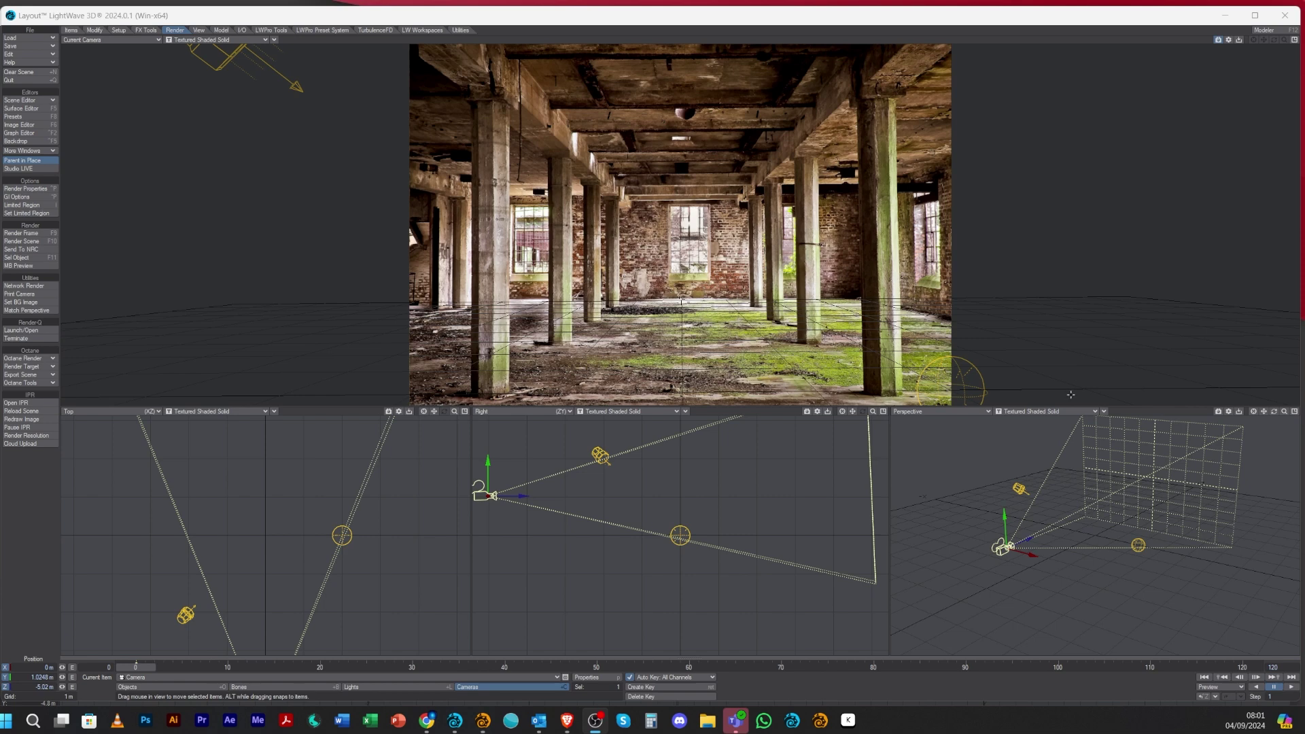
Add a 10 m by 10 m ground plane centred at the origin, toggling its Save Object option
click(221, 31)
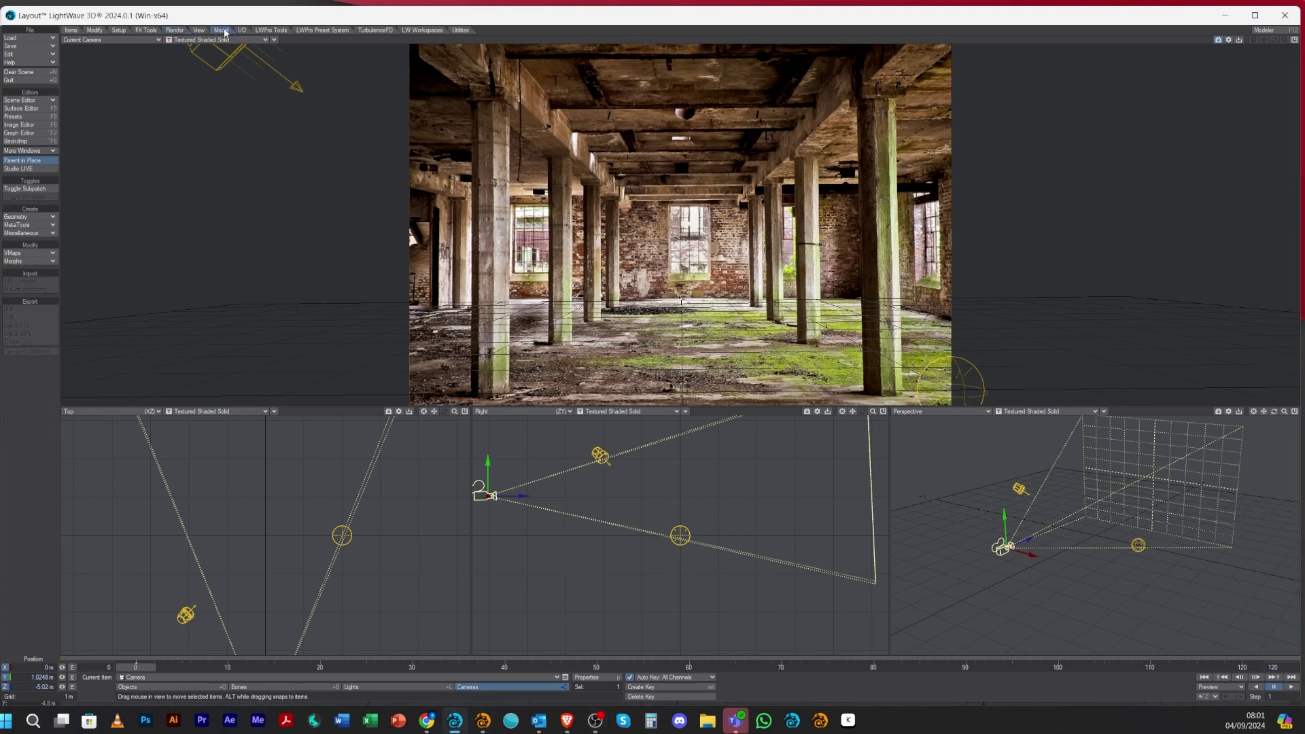
click(34, 218)
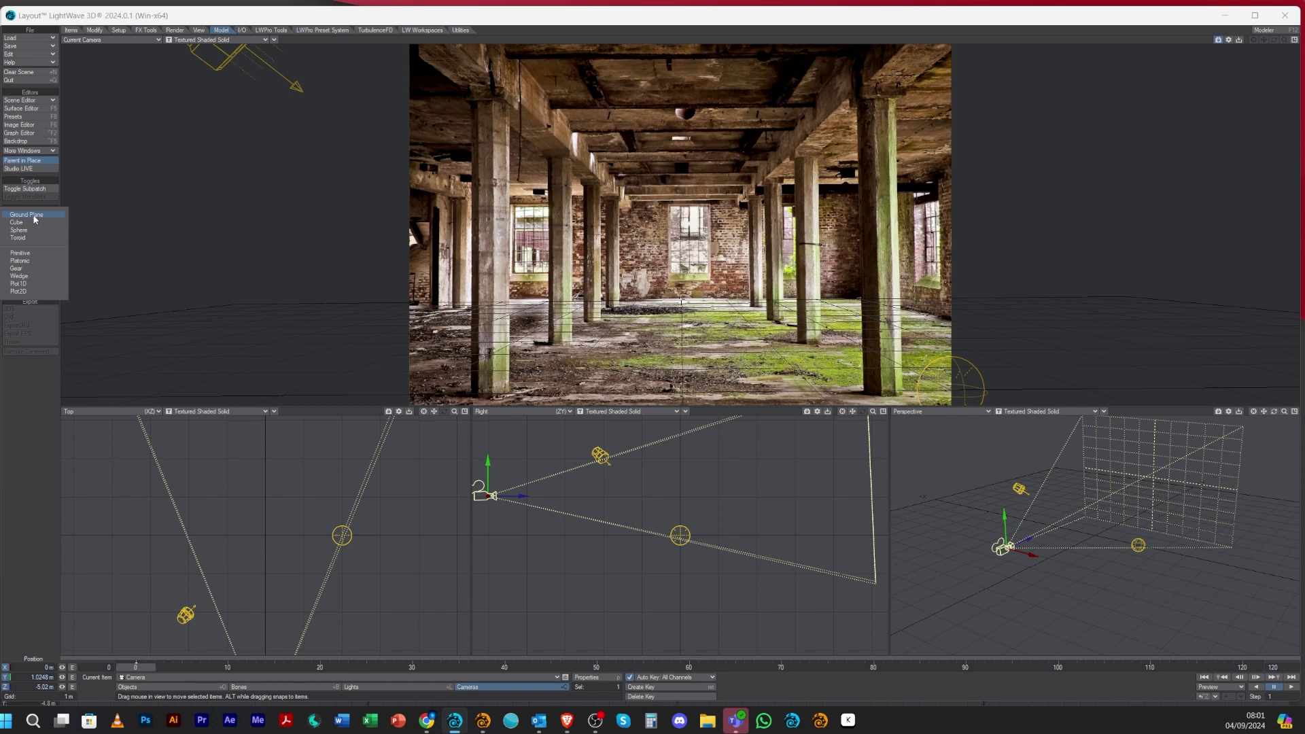
click(35, 217)
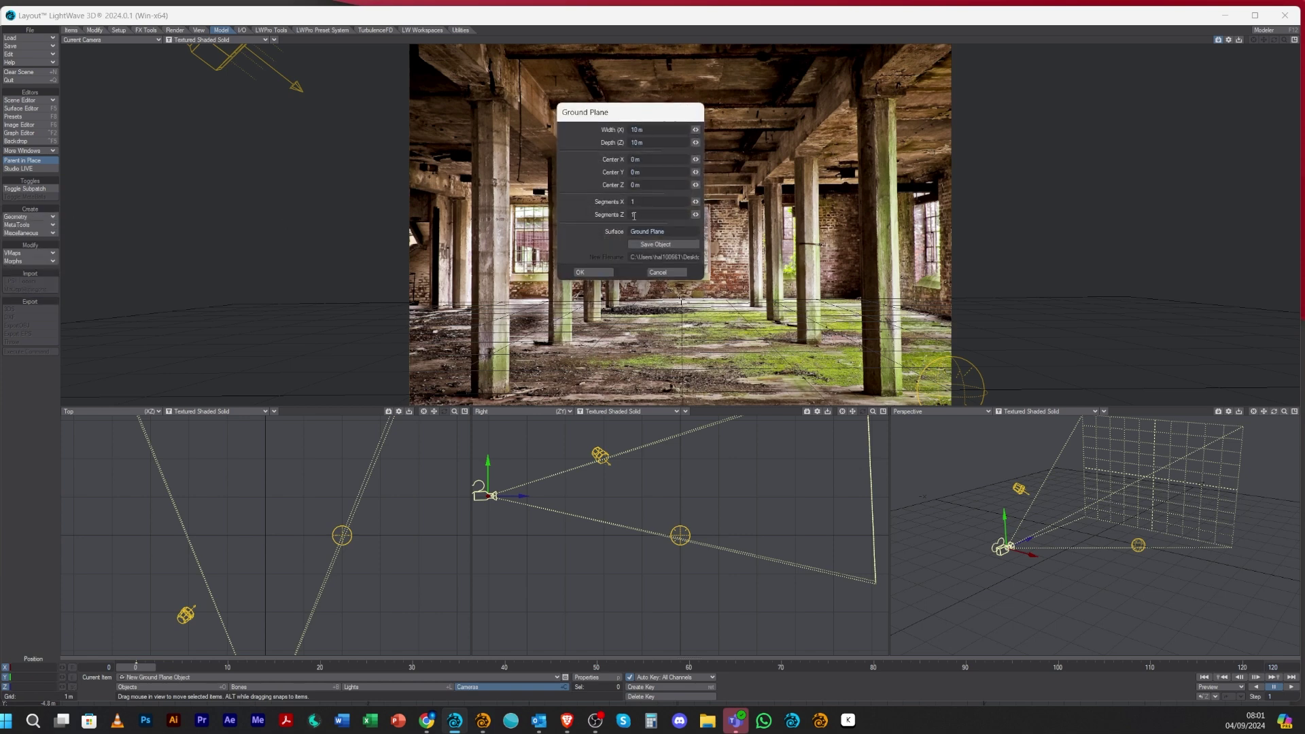
click(634, 243)
click(592, 274)
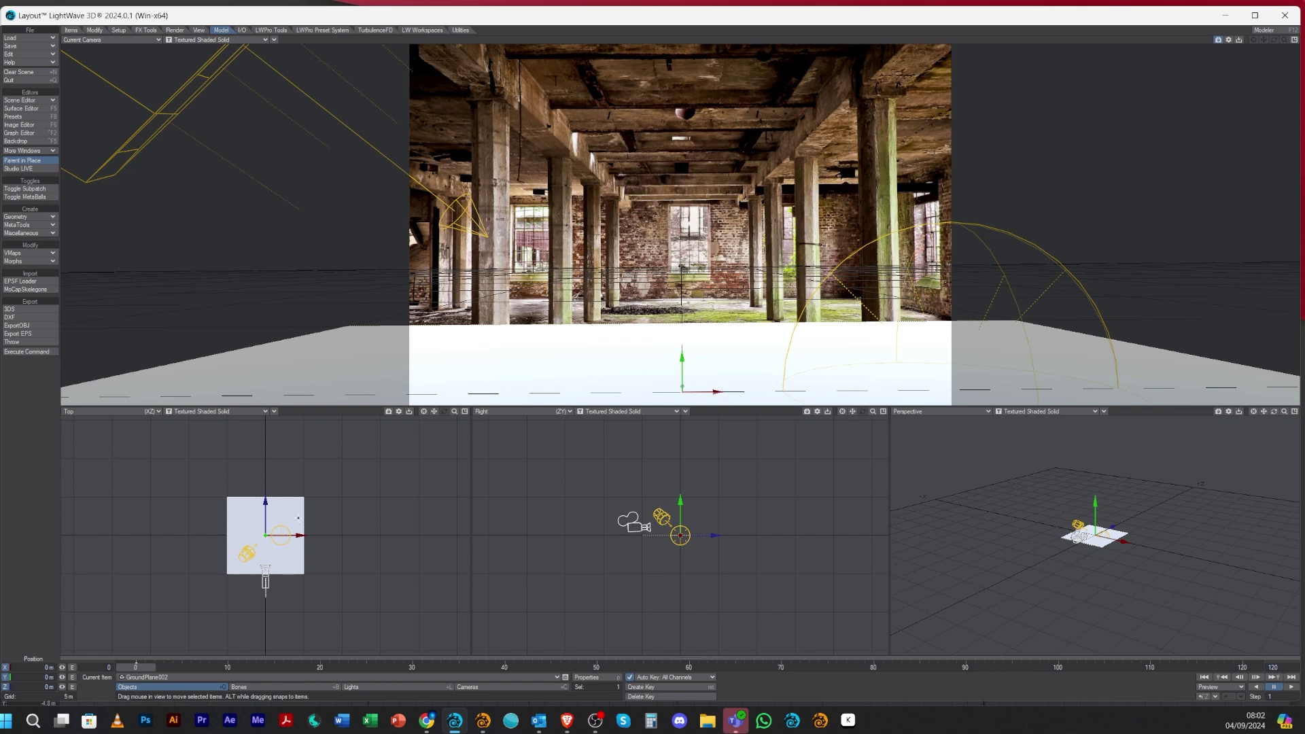
Display the Top view as wireframe and move the ground plane back along Z to about 5.68 m
click(181, 412)
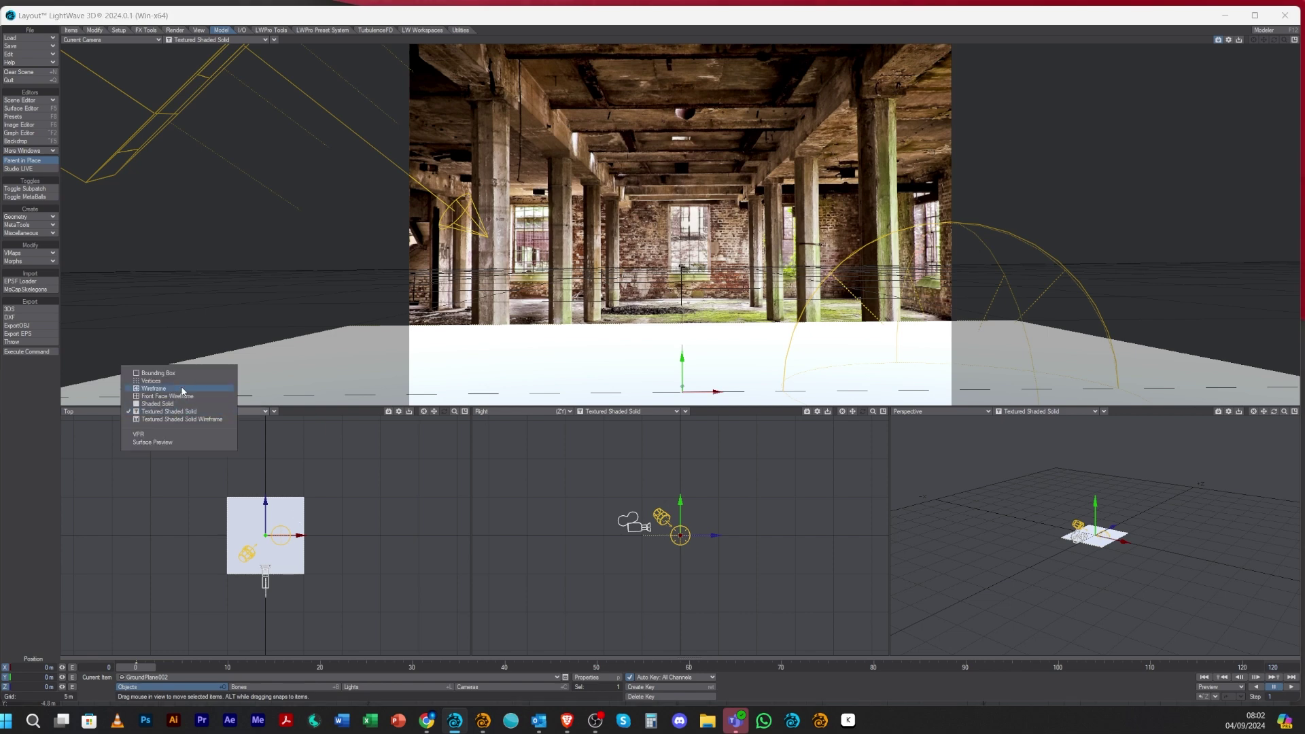
click(182, 390)
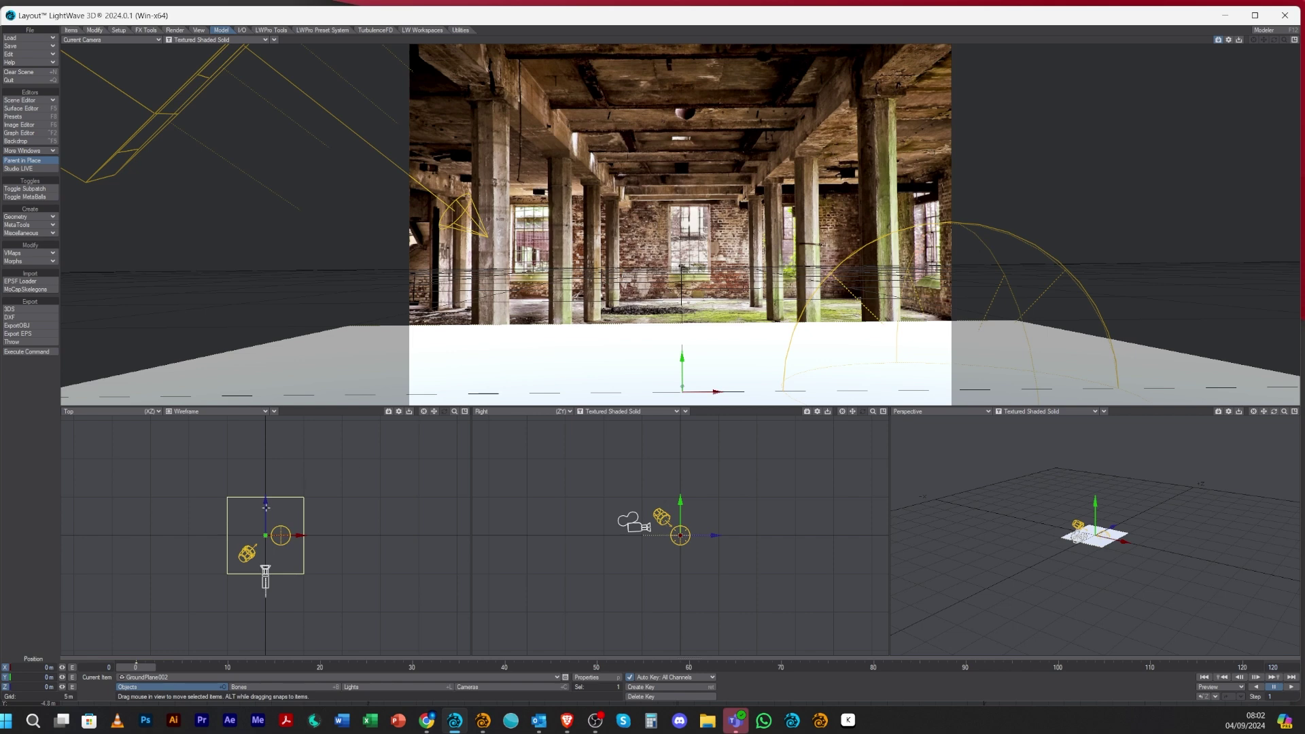
drag(266, 506, 265, 459)
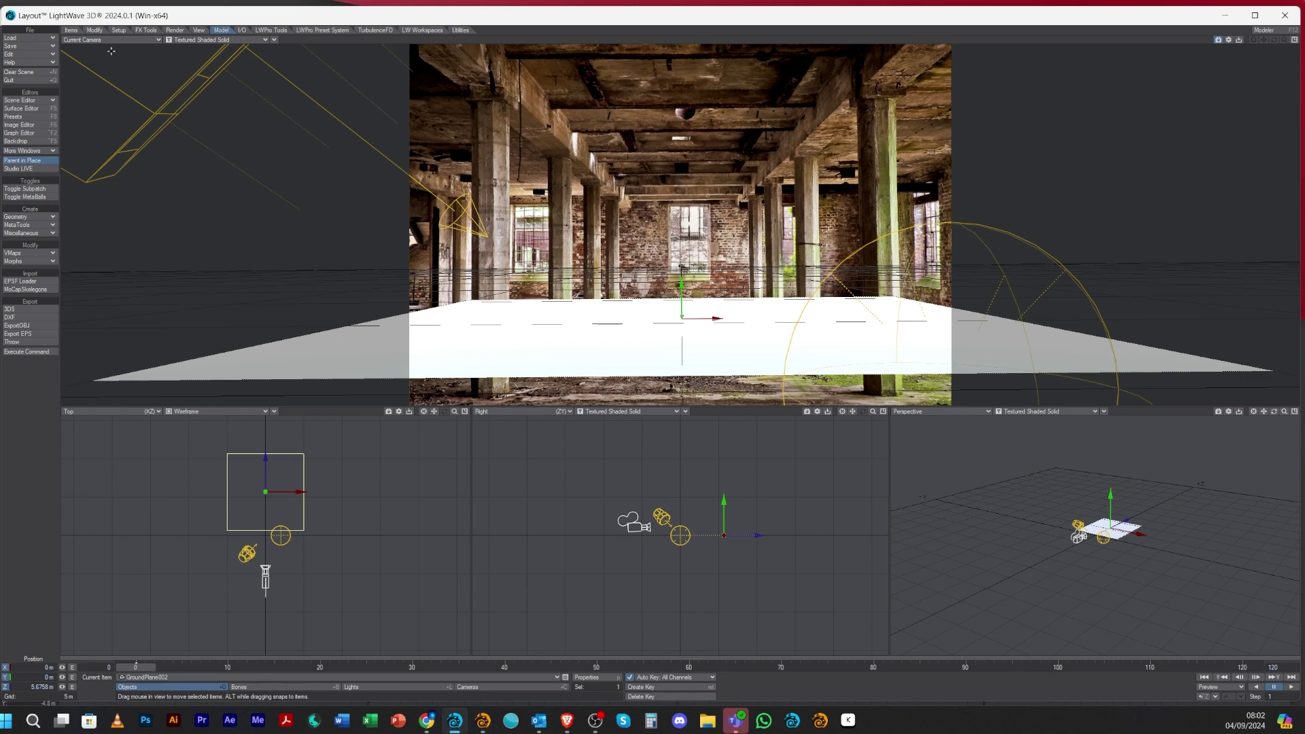
Stretch the ground plane to about 1.47 in Z and 1.15 in X, repositioning it at about 3.2 m in Z
click(94, 30)
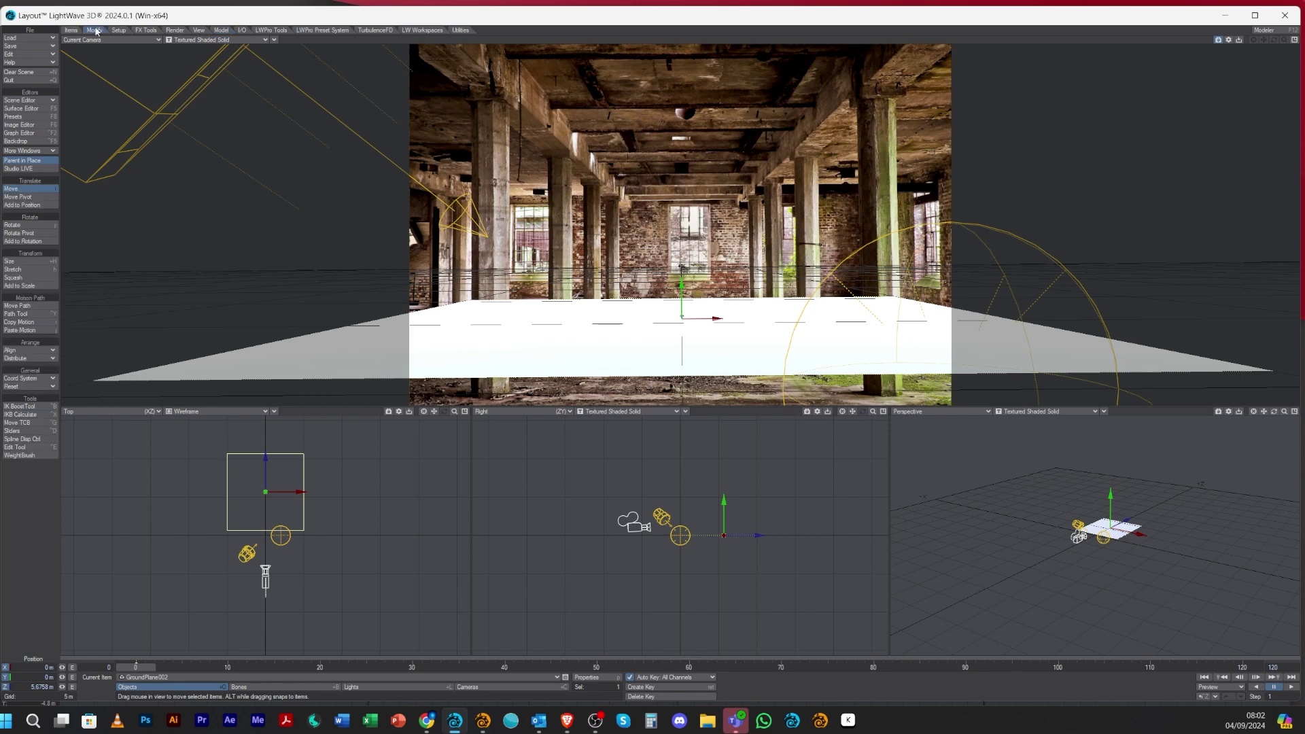
click(37, 270)
mouse_move(265, 457)
mouse_down()
mouse_move(266, 442)
mouse_move(265, 477)
mouse_up()
key(t)
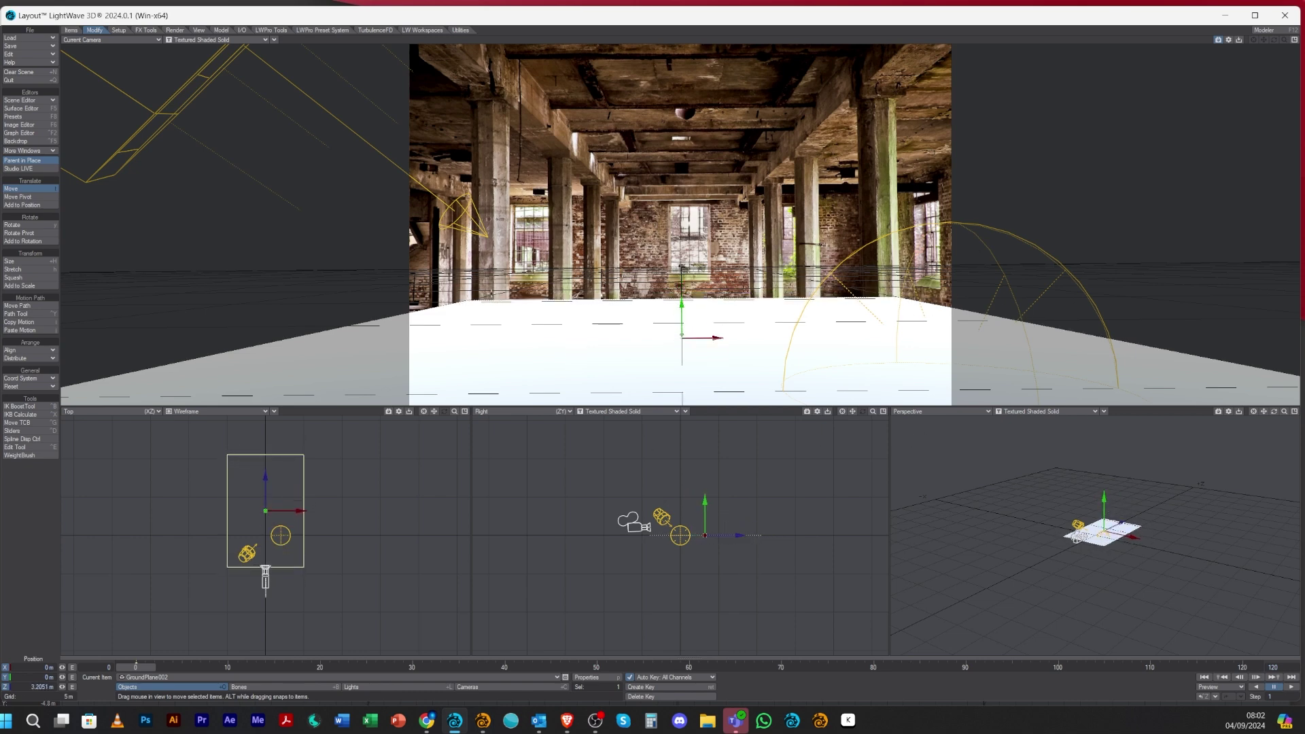
key(h)
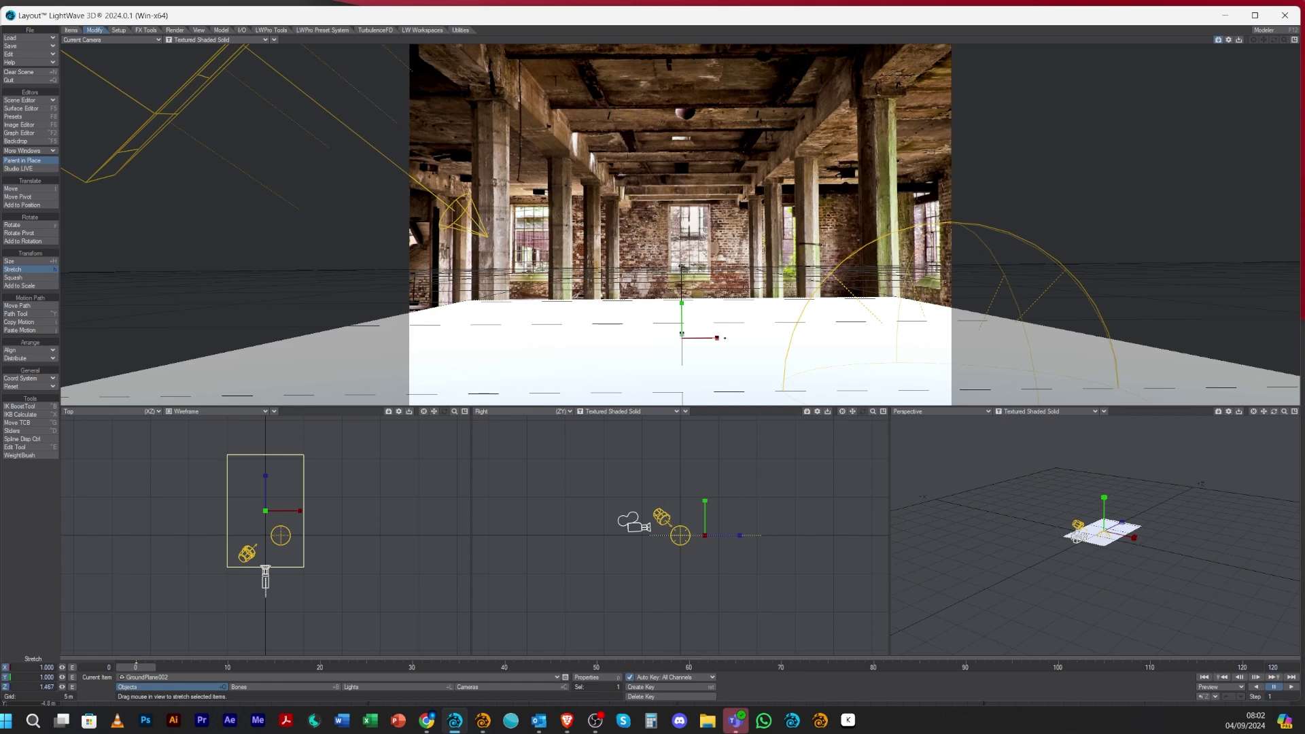
drag(717, 338, 739, 338)
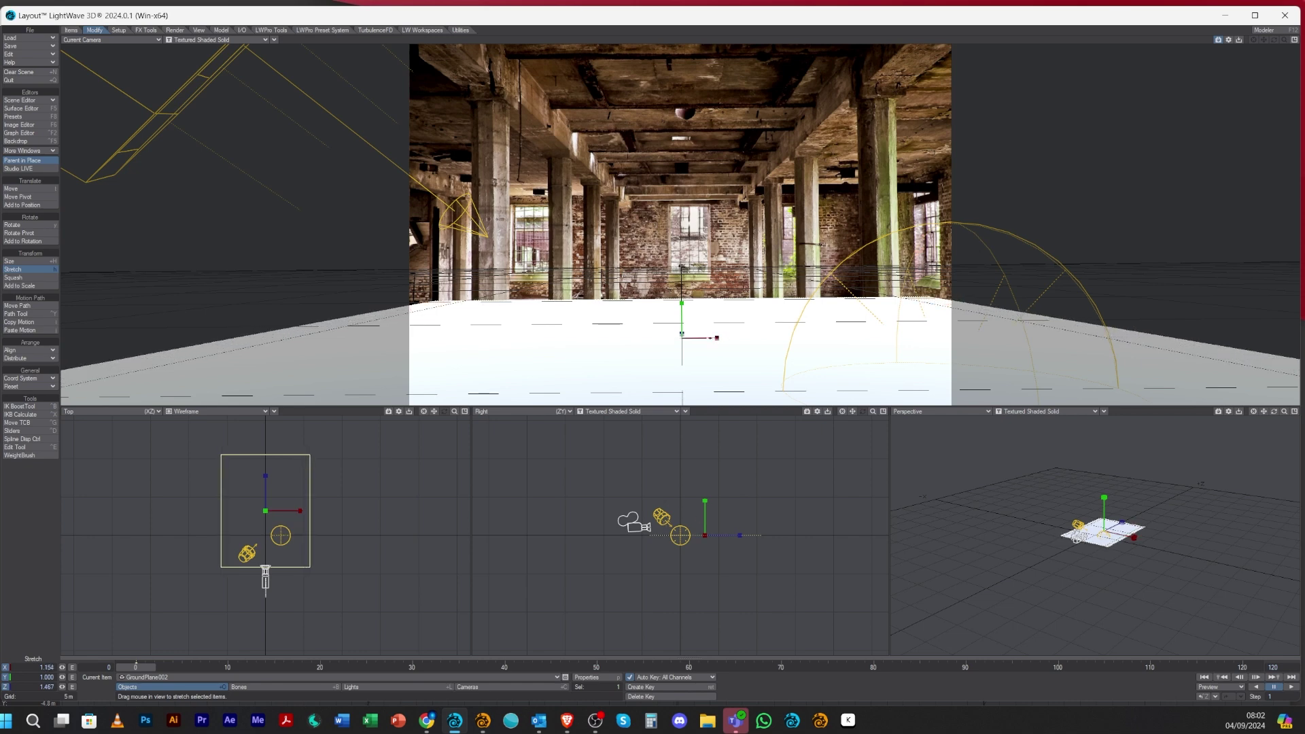
click(17, 188)
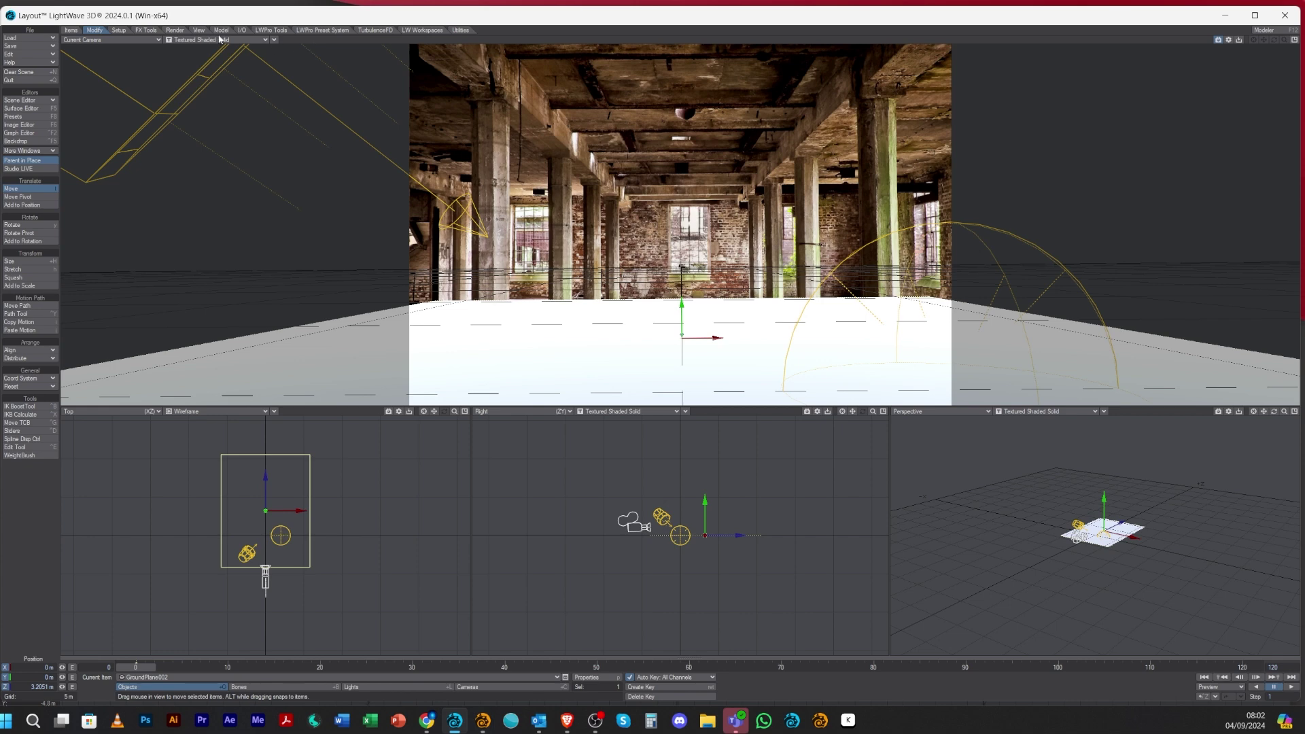
Set the camera view to VPR rendering and change the Ground Plane surface's shading model to Shadow Catcher
click(220, 40)
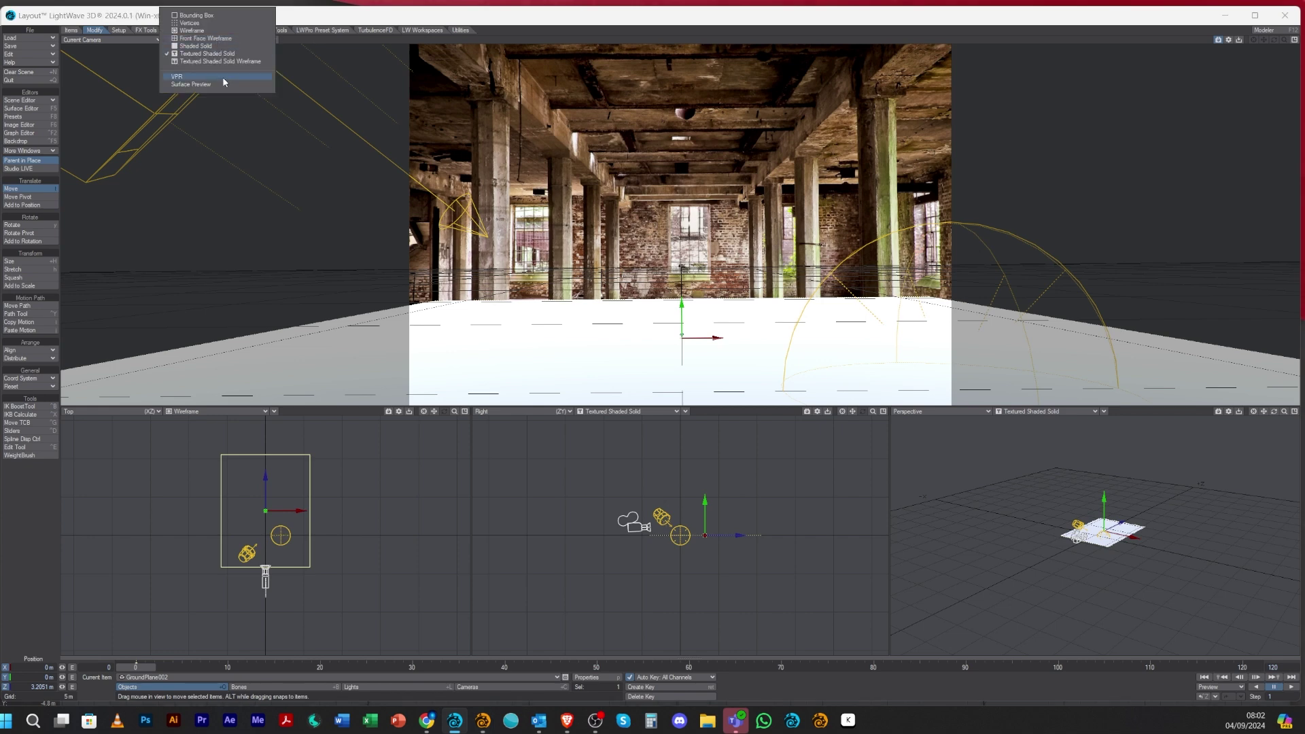
click(203, 77)
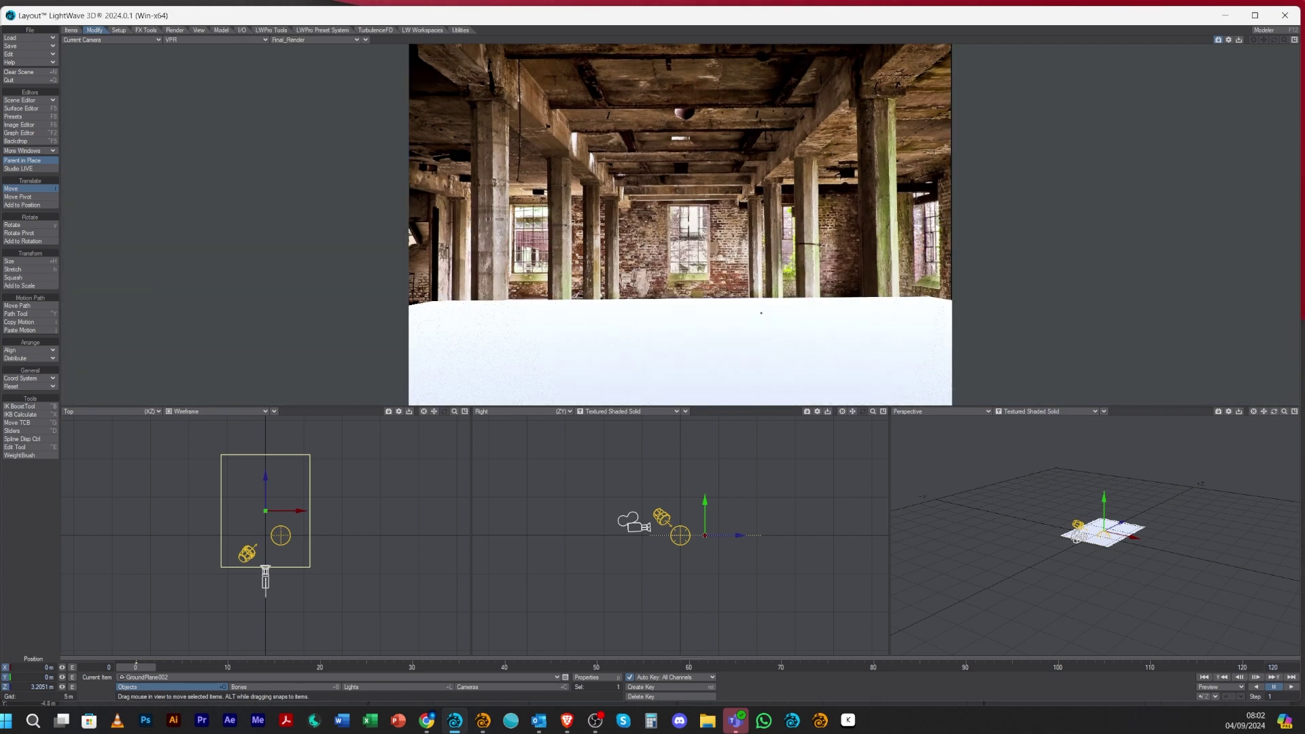
click(21, 108)
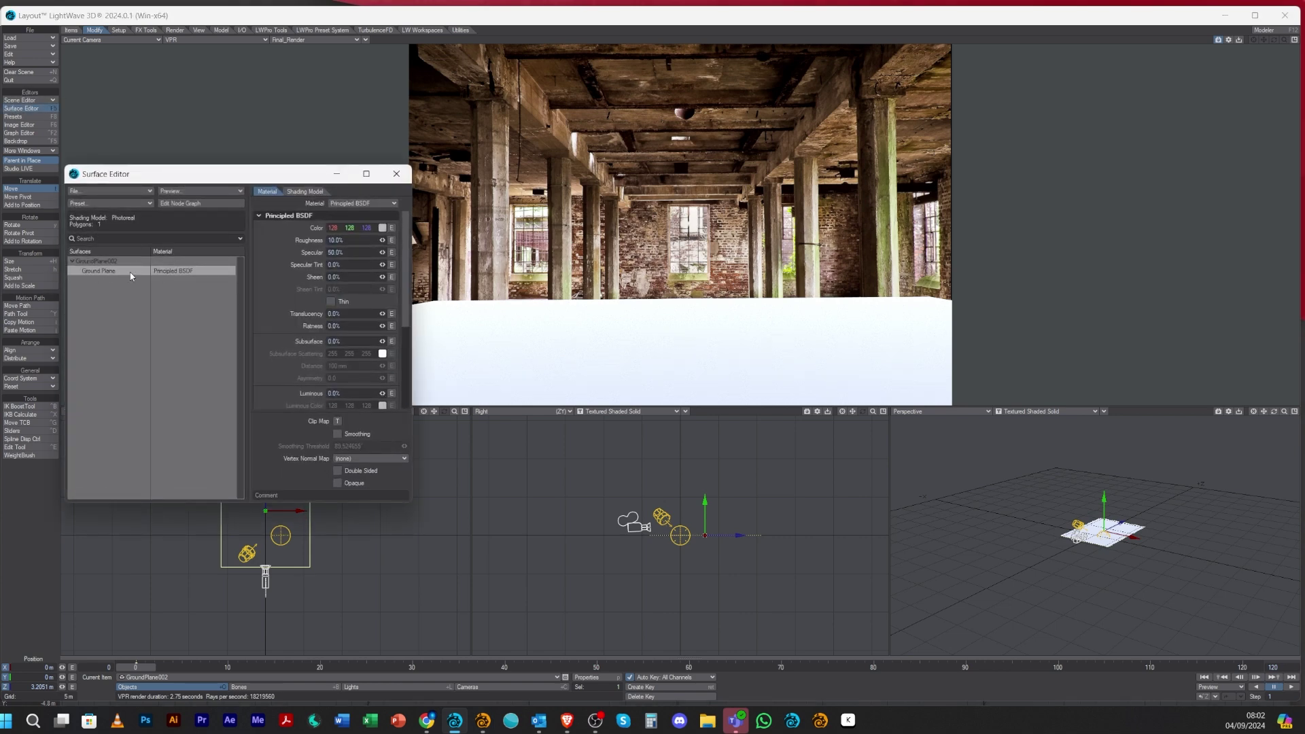
click(306, 193)
click(356, 202)
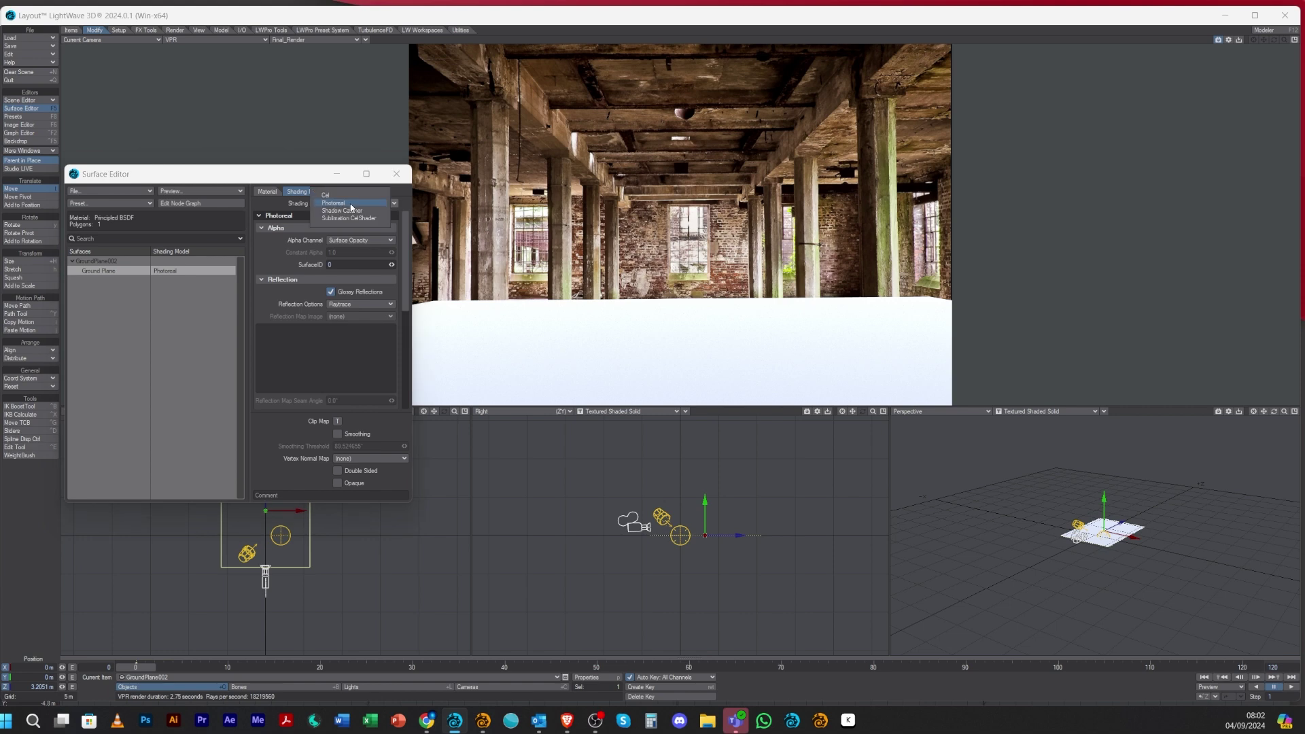
click(349, 211)
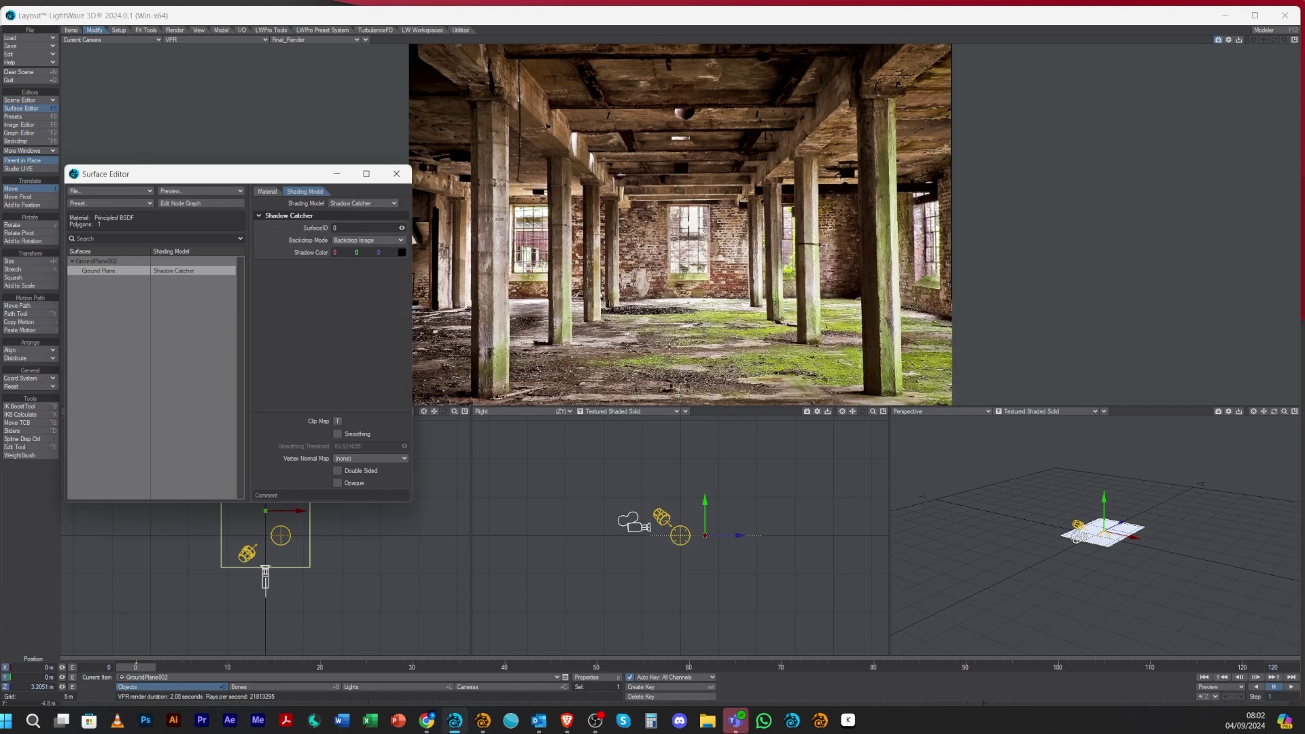
Set the Ground Plane material's Specular to 0% and close the Surface Editor
click(264, 193)
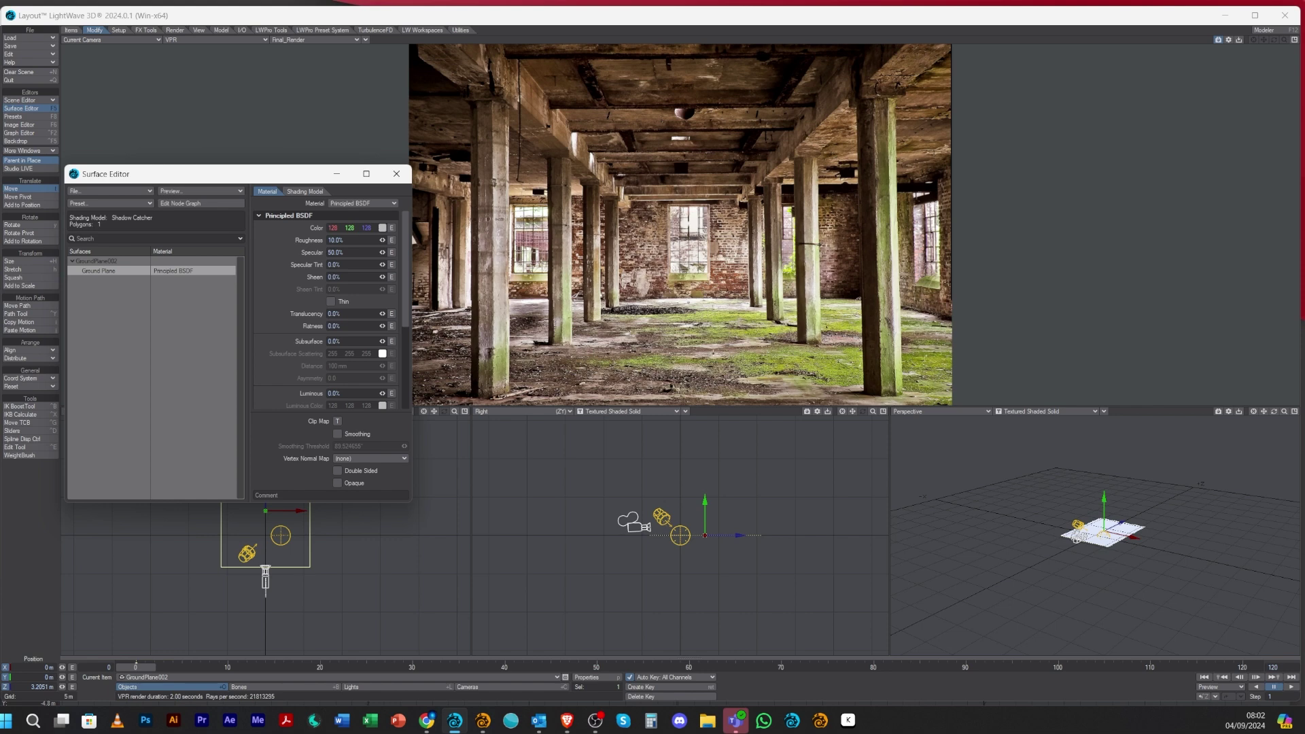
click(352, 252)
text(0)
key(Tab)
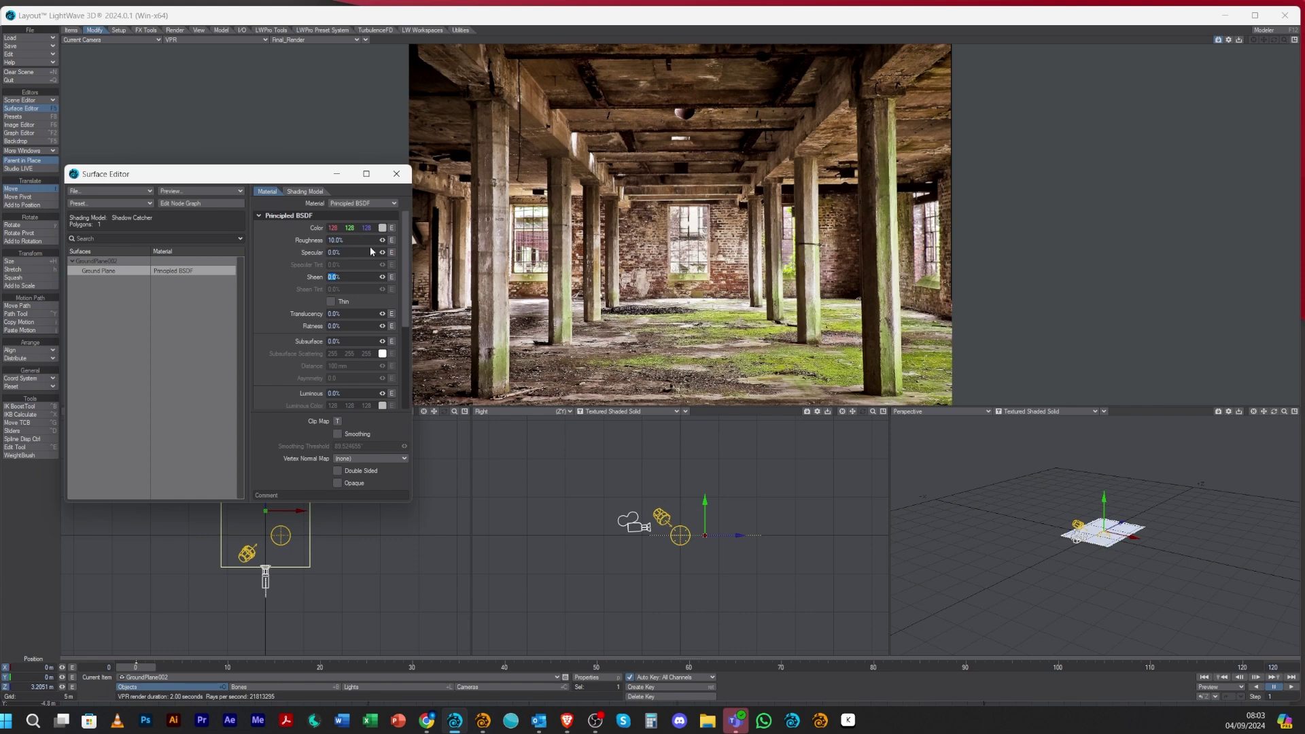
click(395, 174)
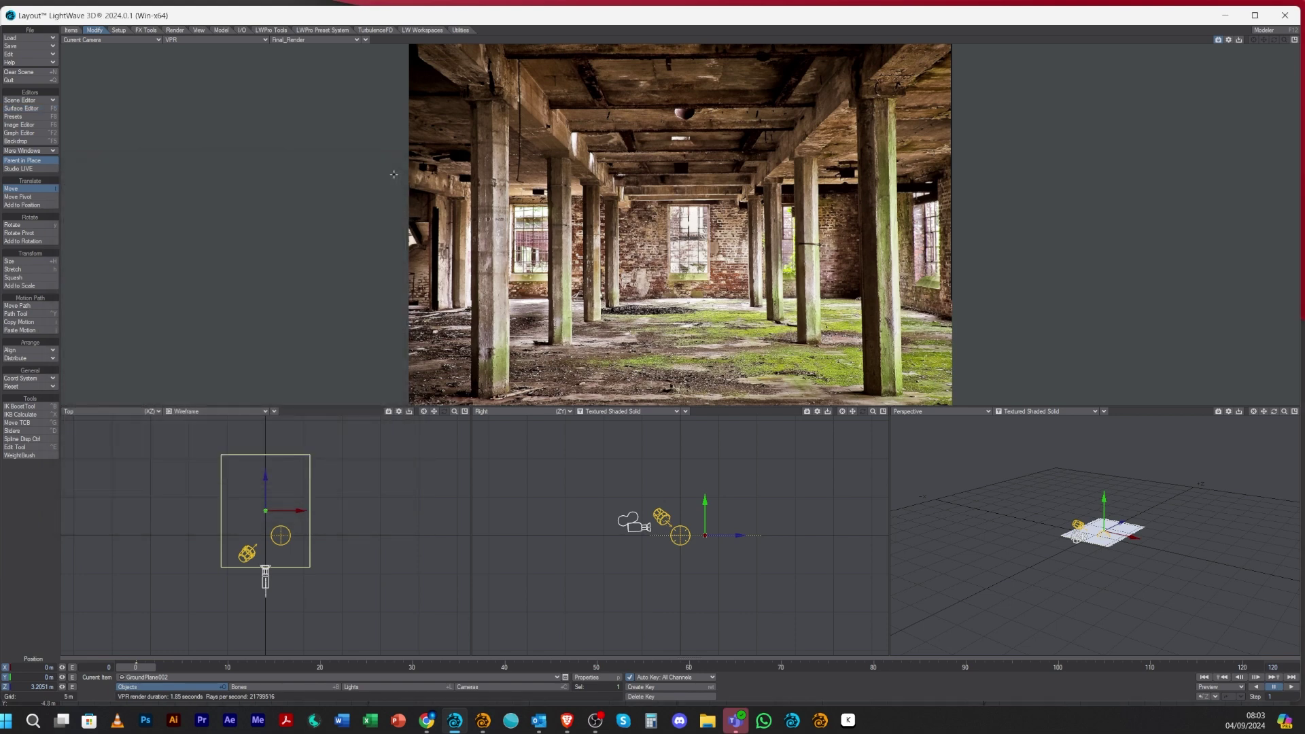
Create a 1 m cube centred at the origin with Save Object enabled
click(223, 30)
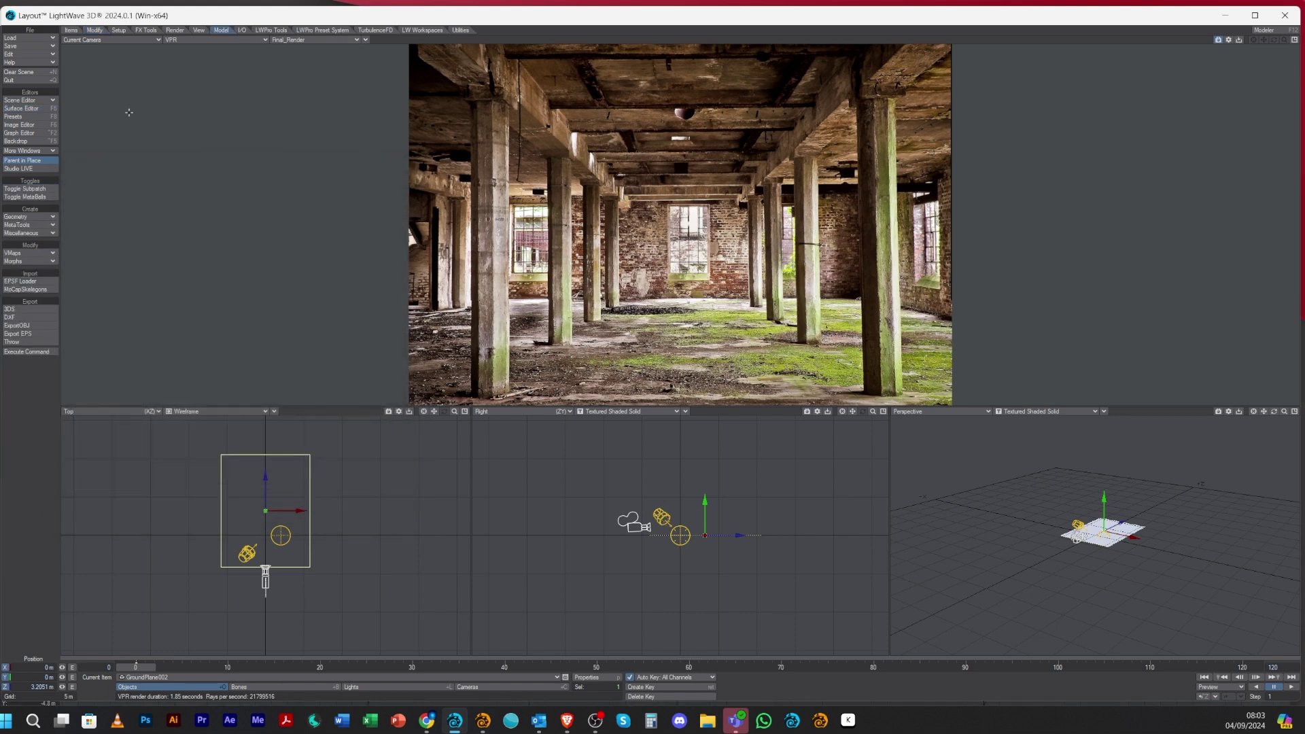
click(33, 217)
click(34, 224)
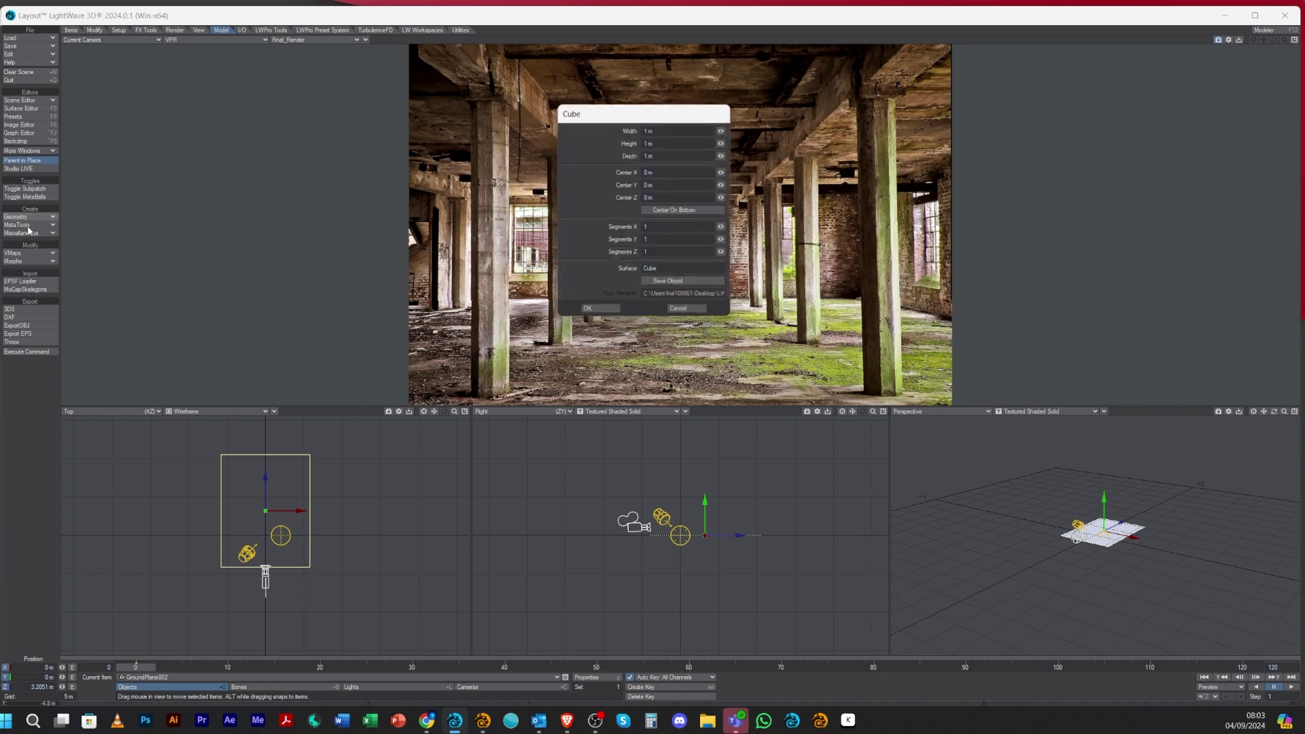
click(668, 283)
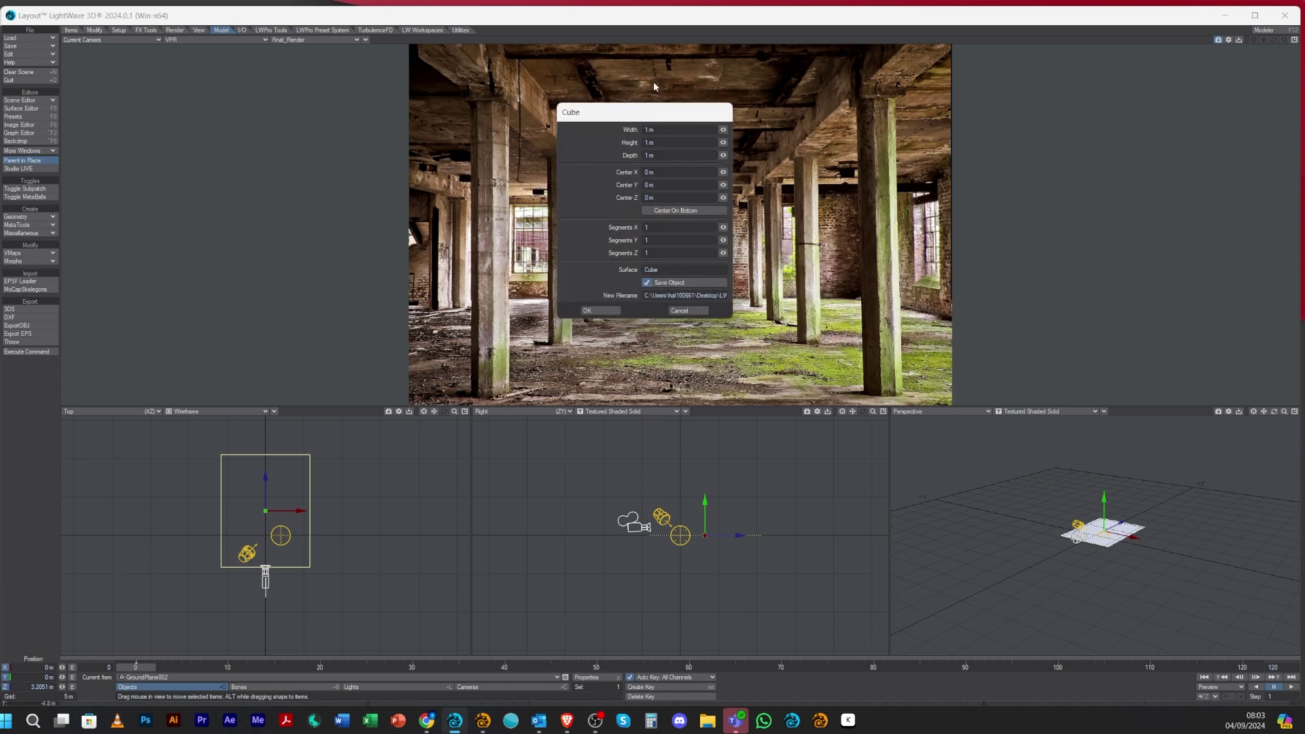
click(607, 311)
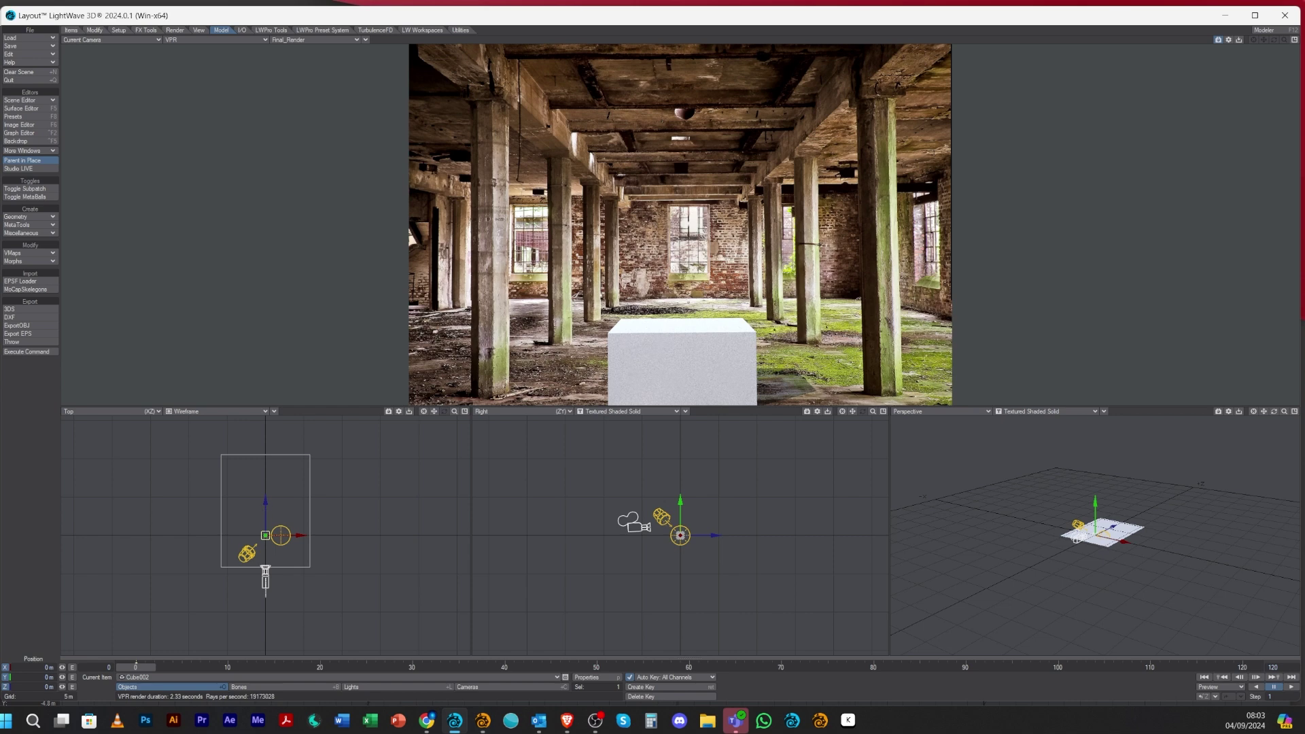
Move the cube back to about 3.27 m in Z and raise it about 0.5 m so it rests on the ground plane
drag(266, 507, 266, 482)
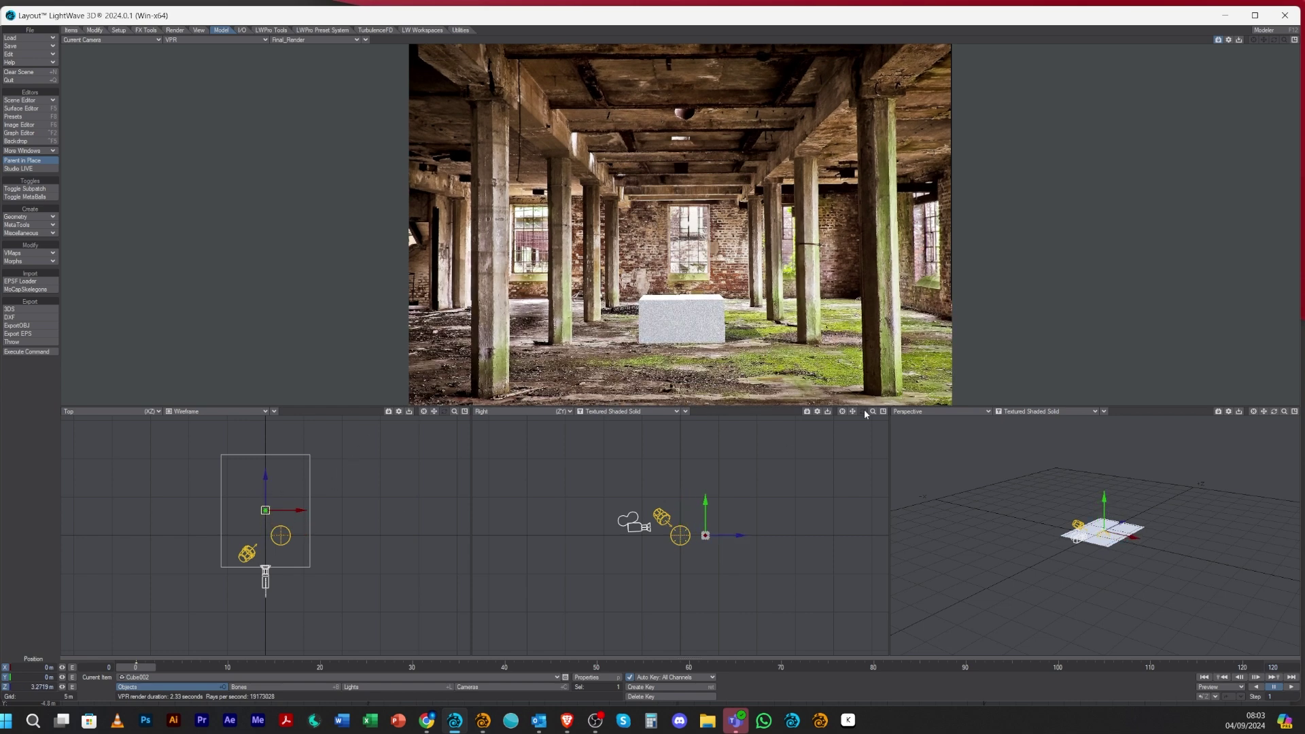
click(843, 411)
drag(875, 413, 962, 412)
drag(676, 503, 676, 463)
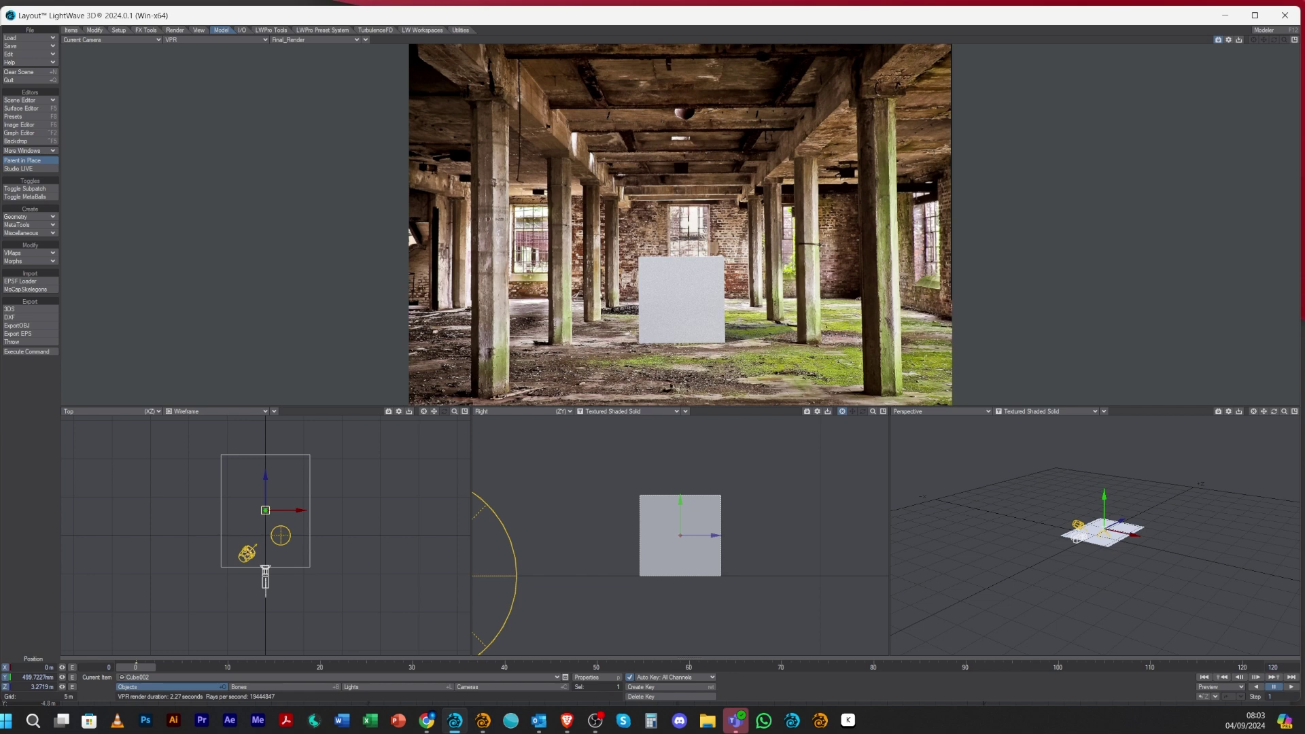
Open the distant light's properties and rotate the light to a heading of about -105.7°
click(247, 553)
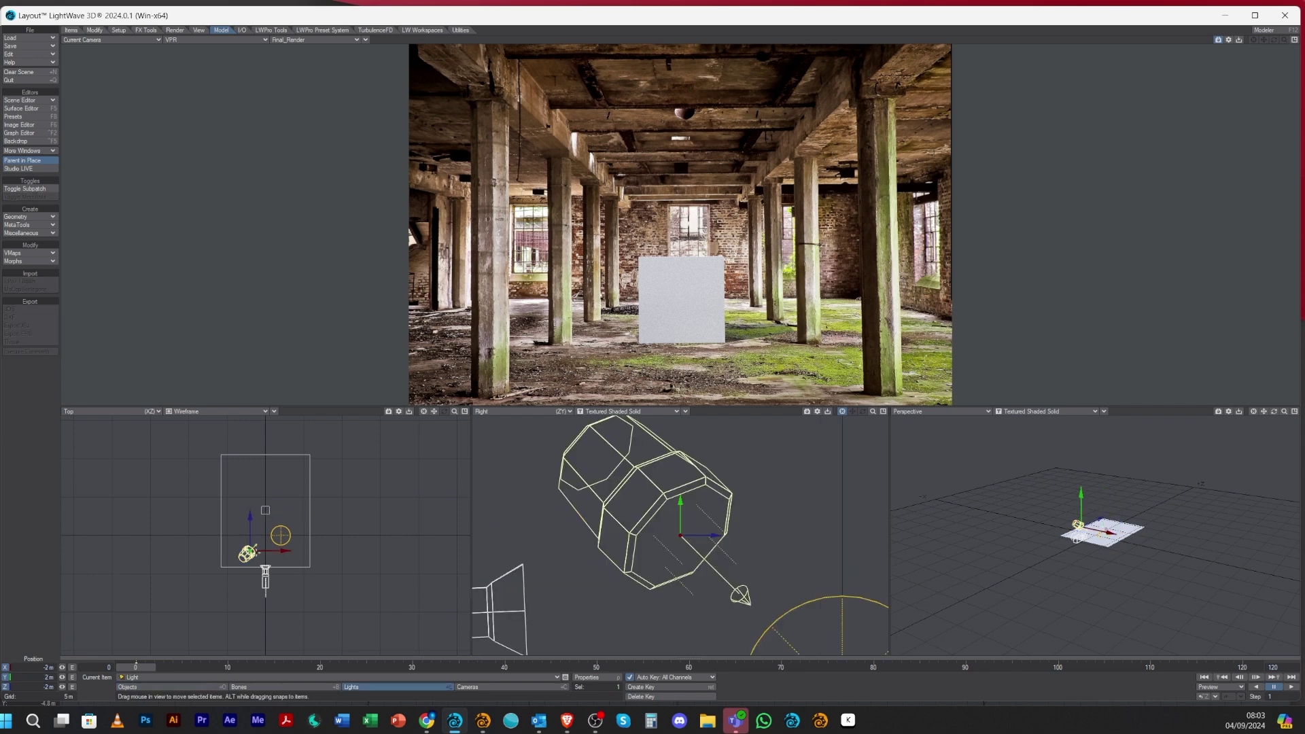
click(595, 679)
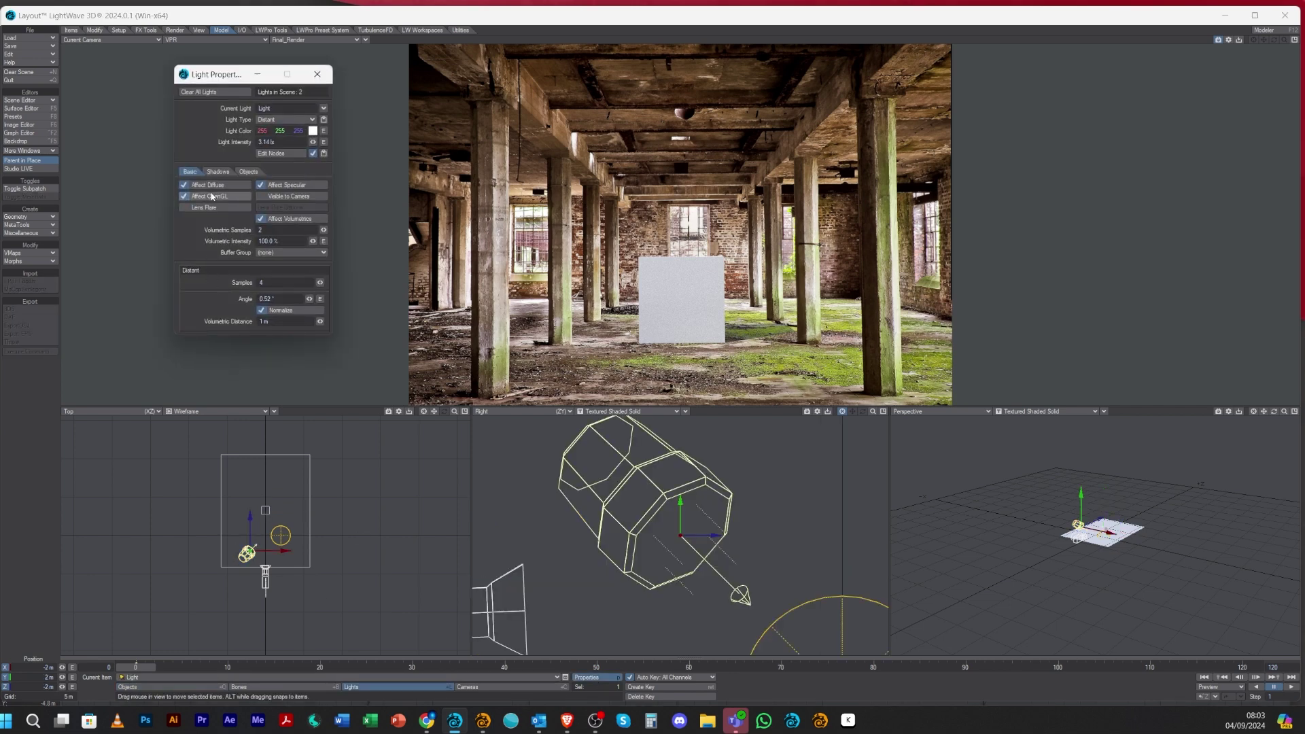
drag(225, 76, 150, 69)
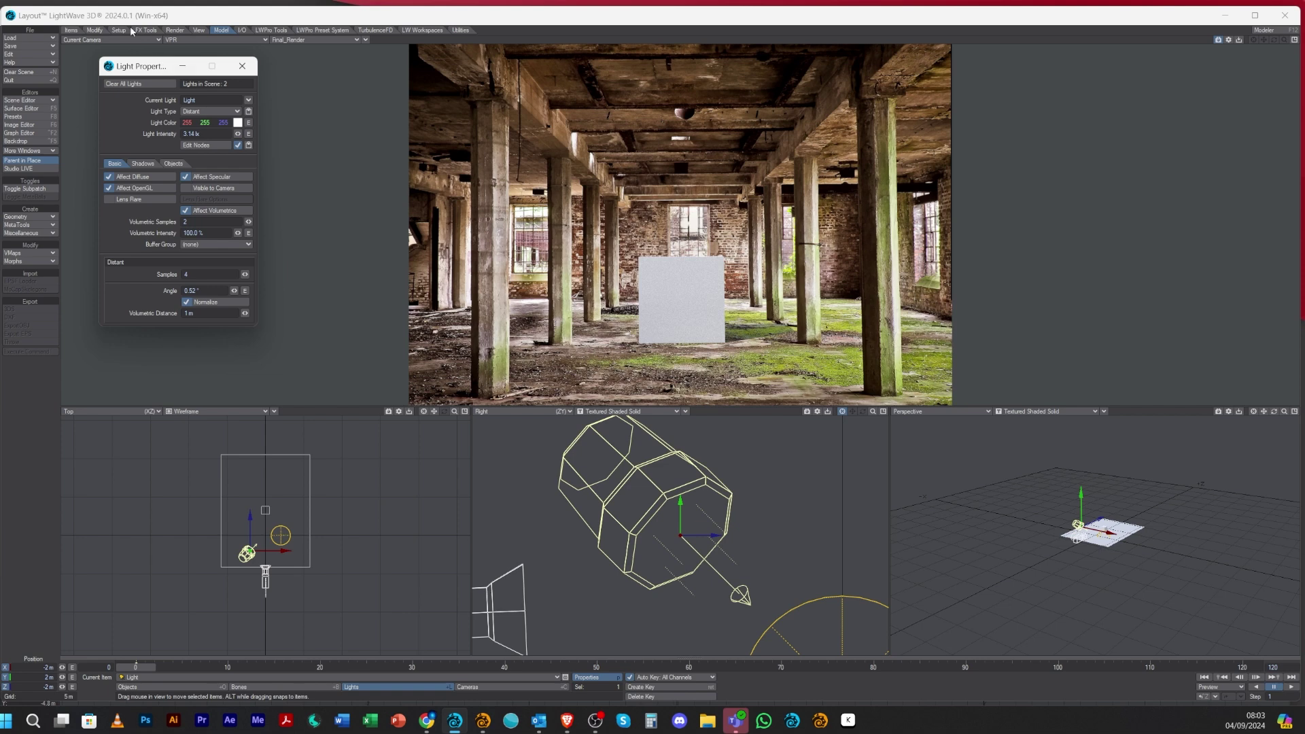
click(94, 30)
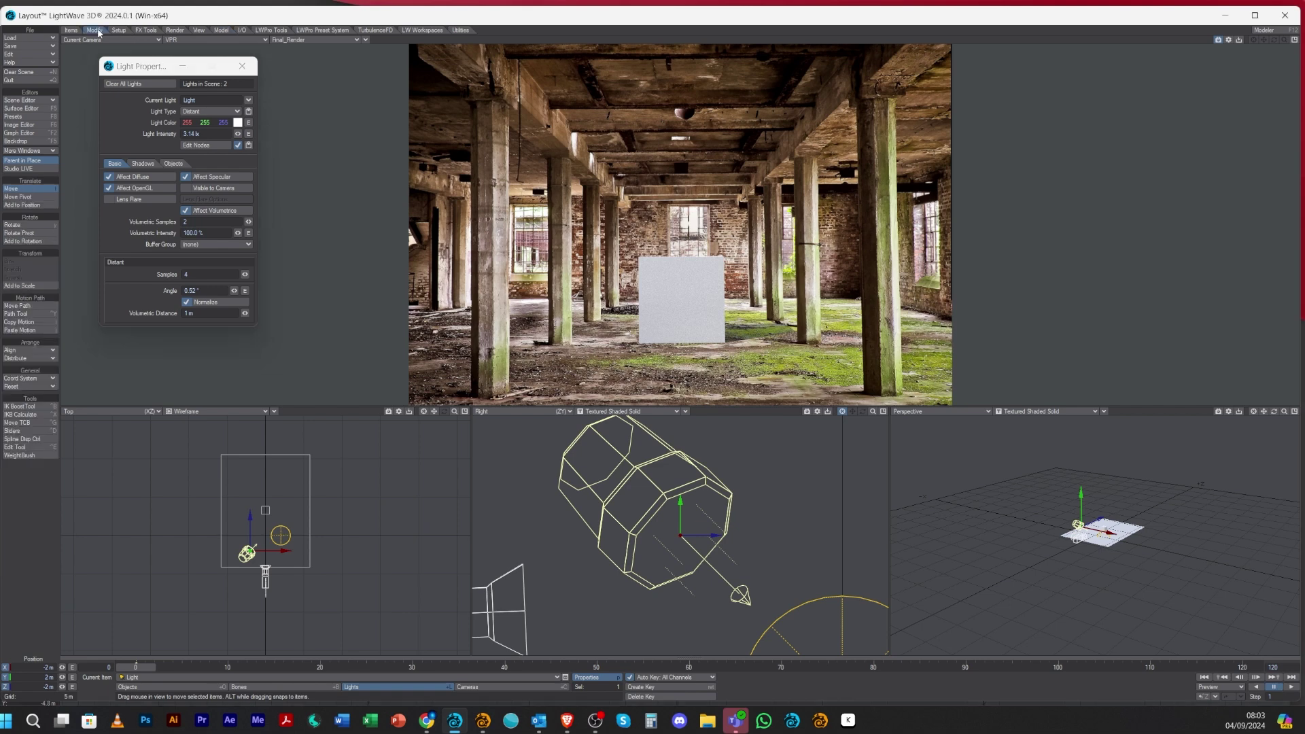
click(20, 224)
drag(690, 535, 586, 536)
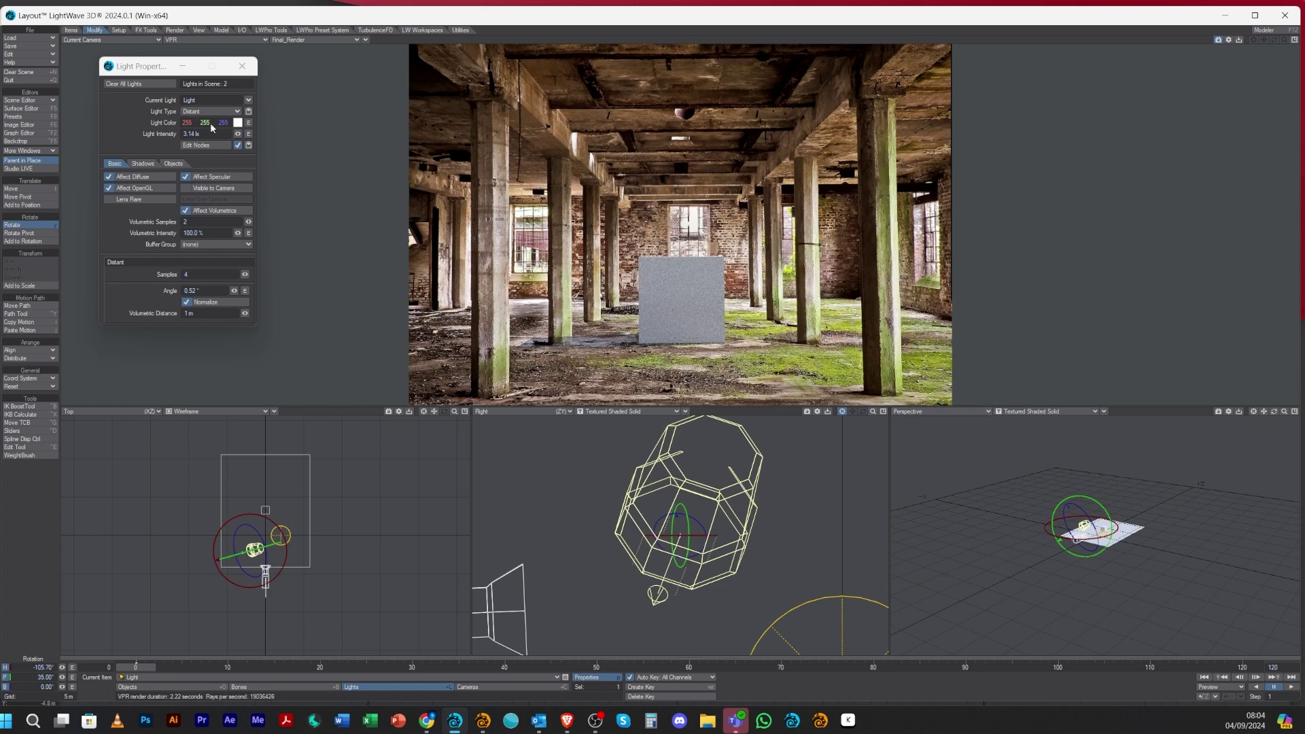
Set the distant light's Angle to 5° and rotate its pitch to about 53°
click(189, 291)
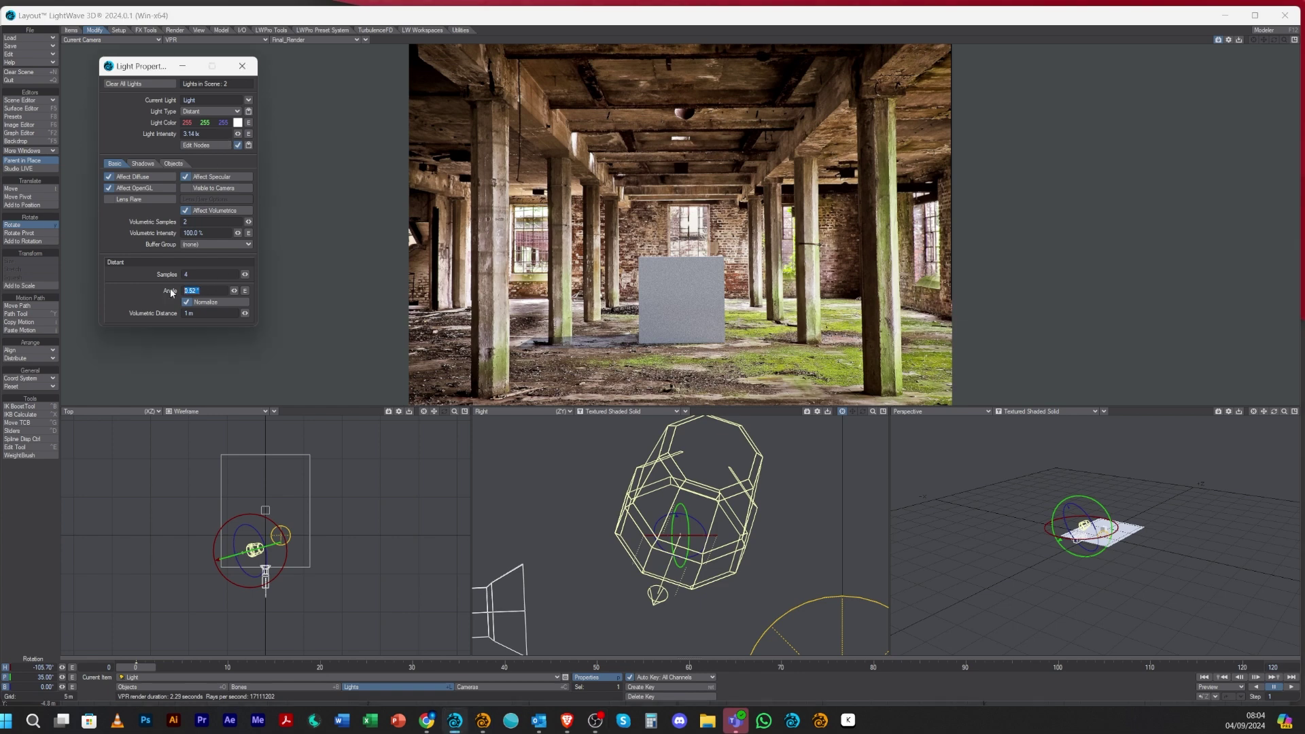
text(5)
key(Return)
drag(688, 522, 688, 569)
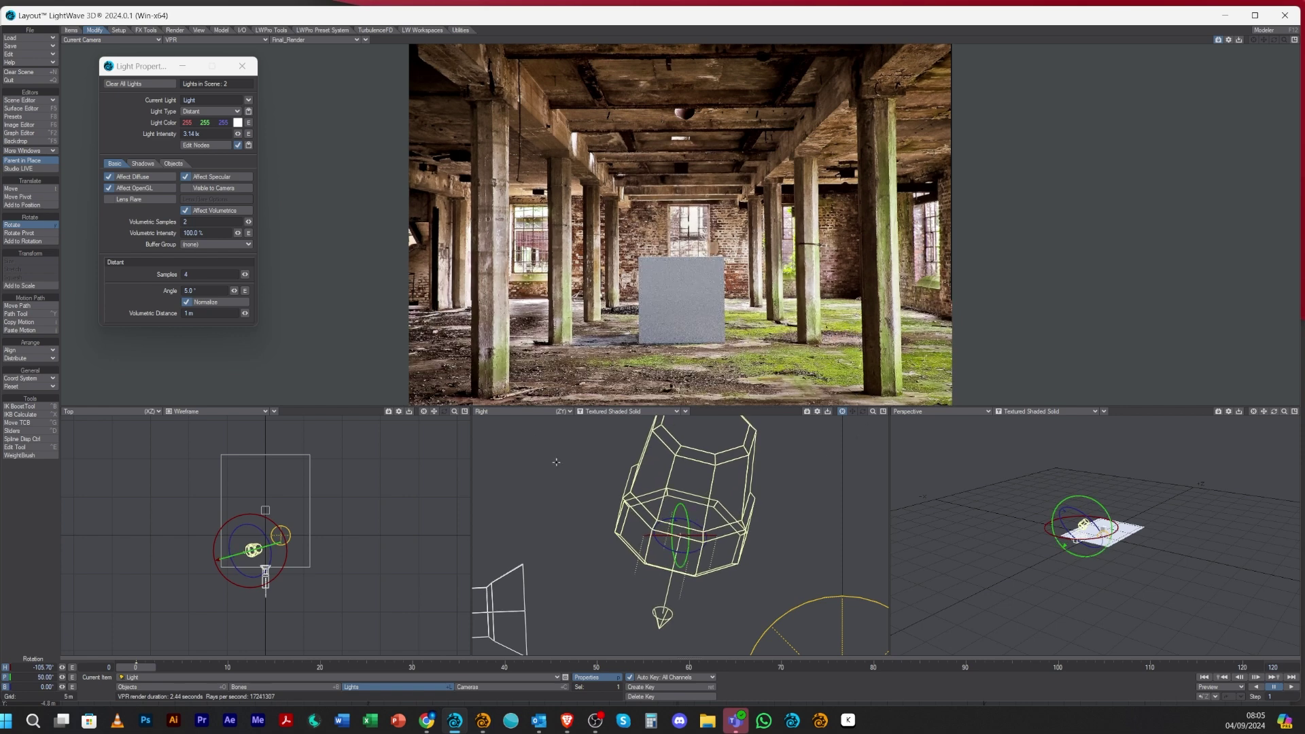
drag(688, 529, 688, 537)
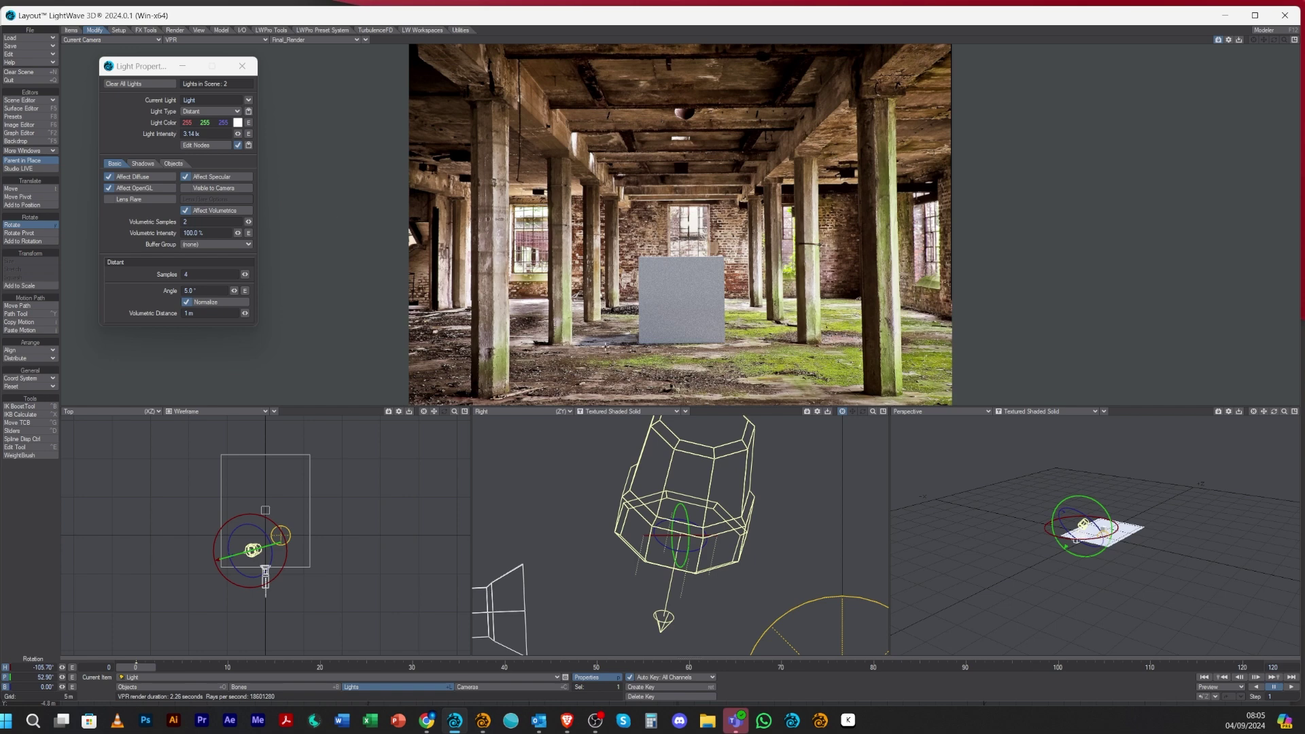
Move the cube sideways to about 67 mm in X
key(t)
click(265, 510)
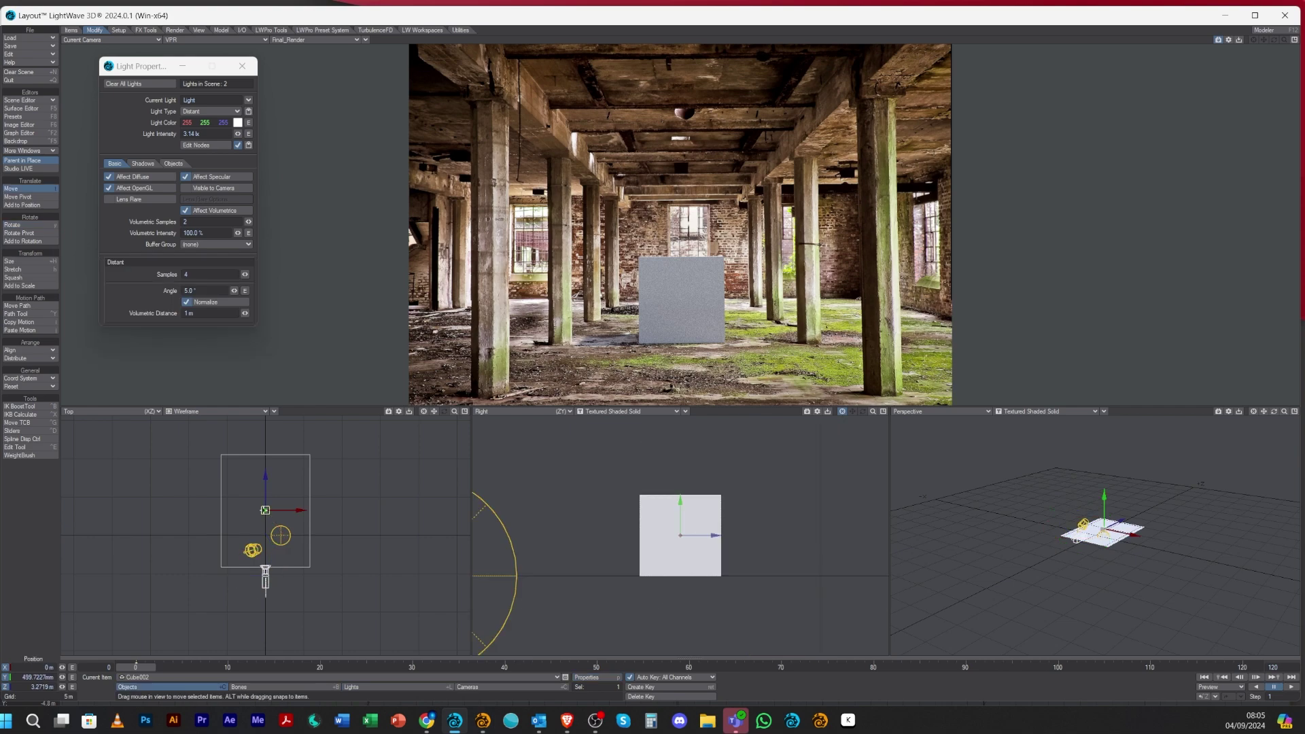
drag(298, 512, 296, 512)
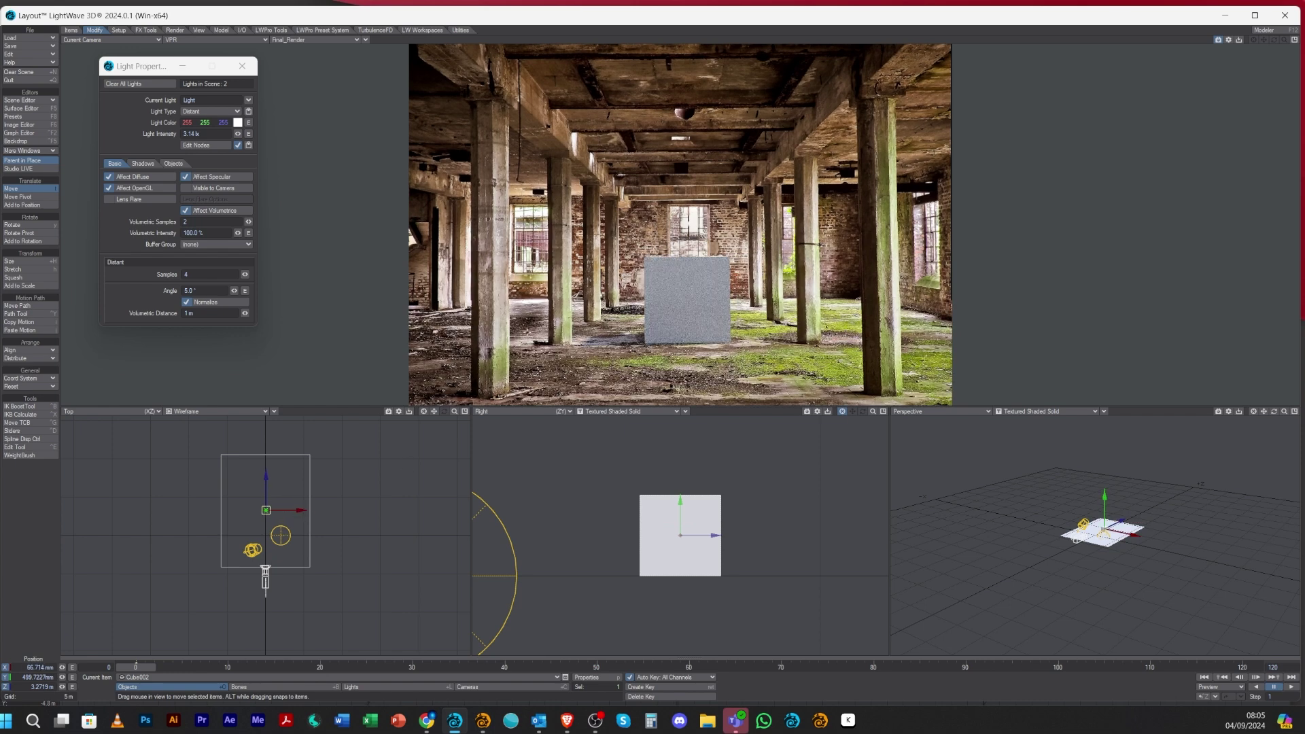
Make EnvLight the current light and turn off its Use Global and Time Dependent options
click(247, 101)
click(252, 108)
click(252, 108)
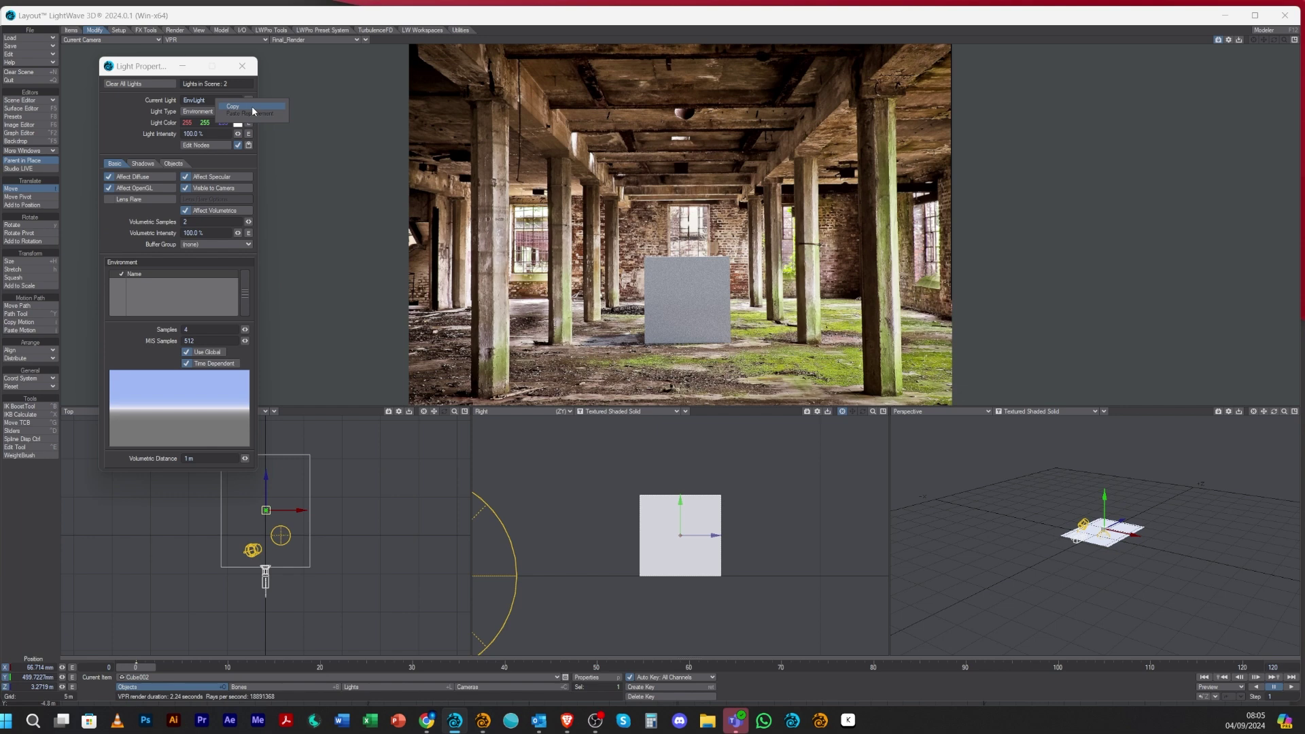
click(129, 128)
click(204, 352)
click(202, 365)
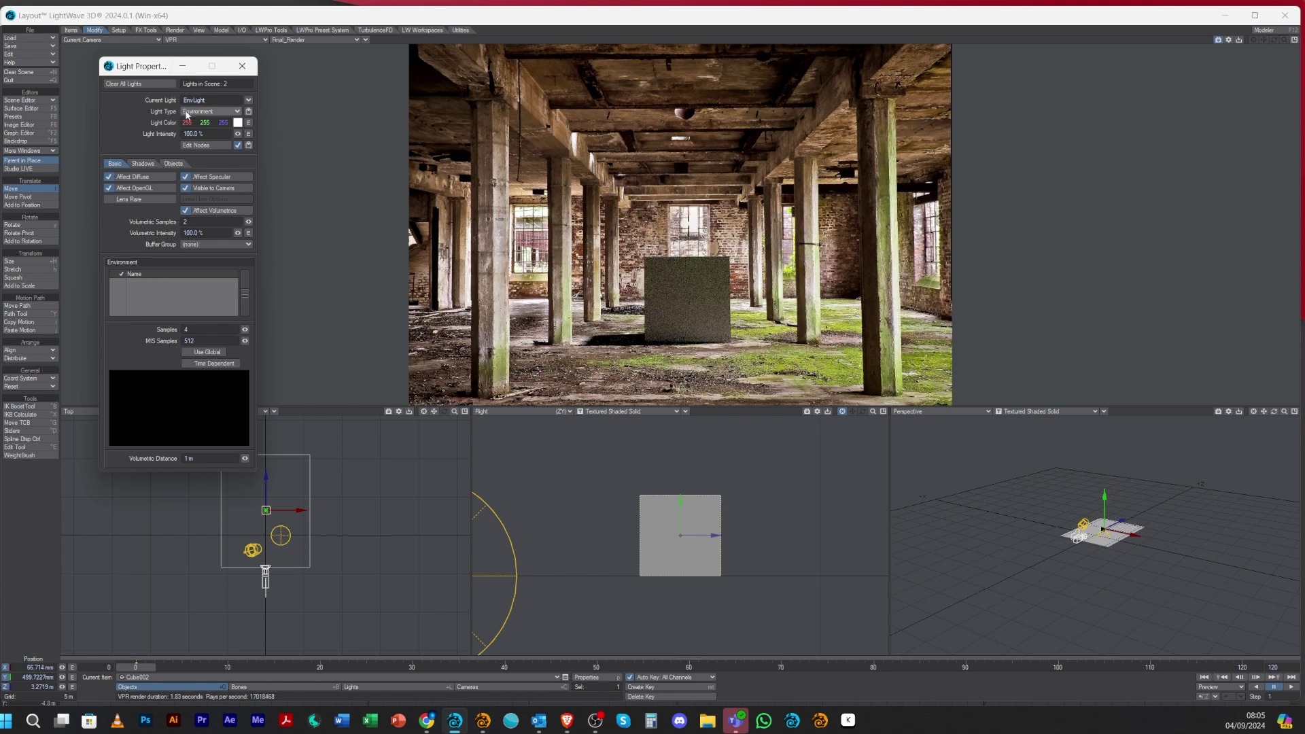
Add a Textured Environment to EnvLight and open its texture for editing
right_click(156, 286)
mouse_move(156, 285)
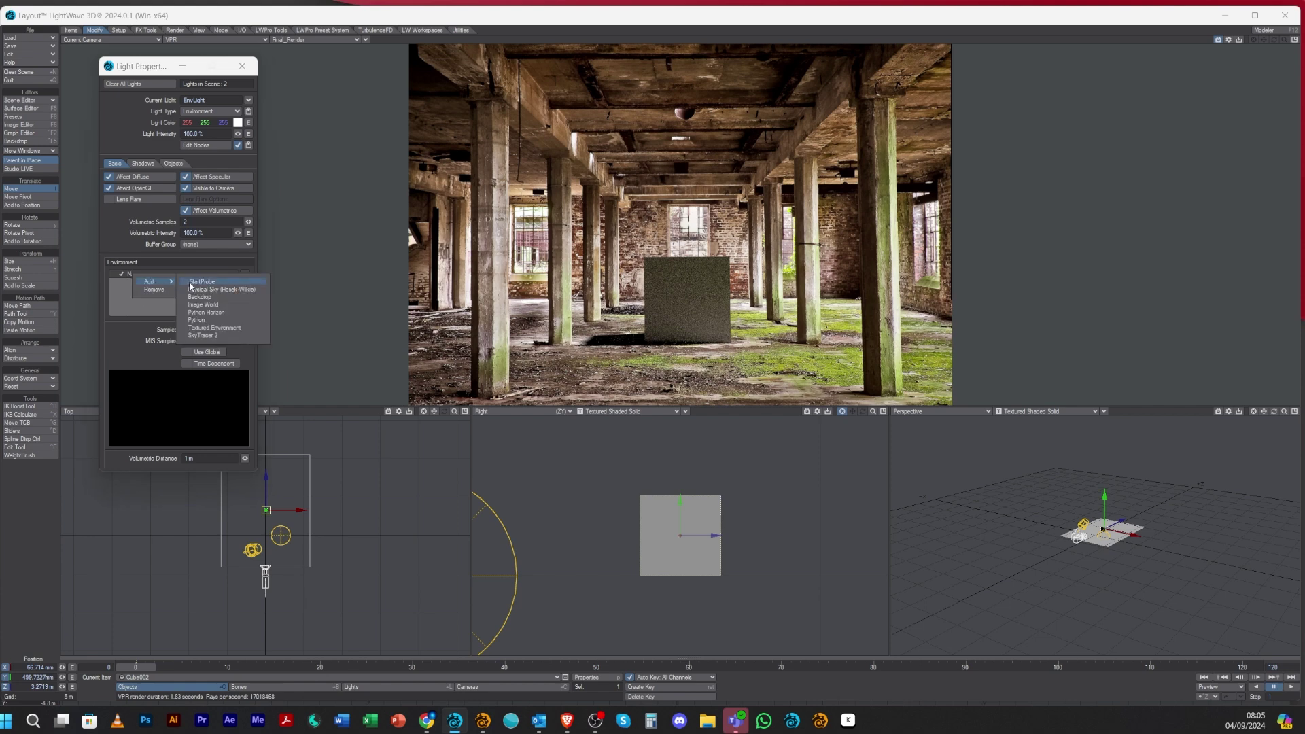
click(211, 330)
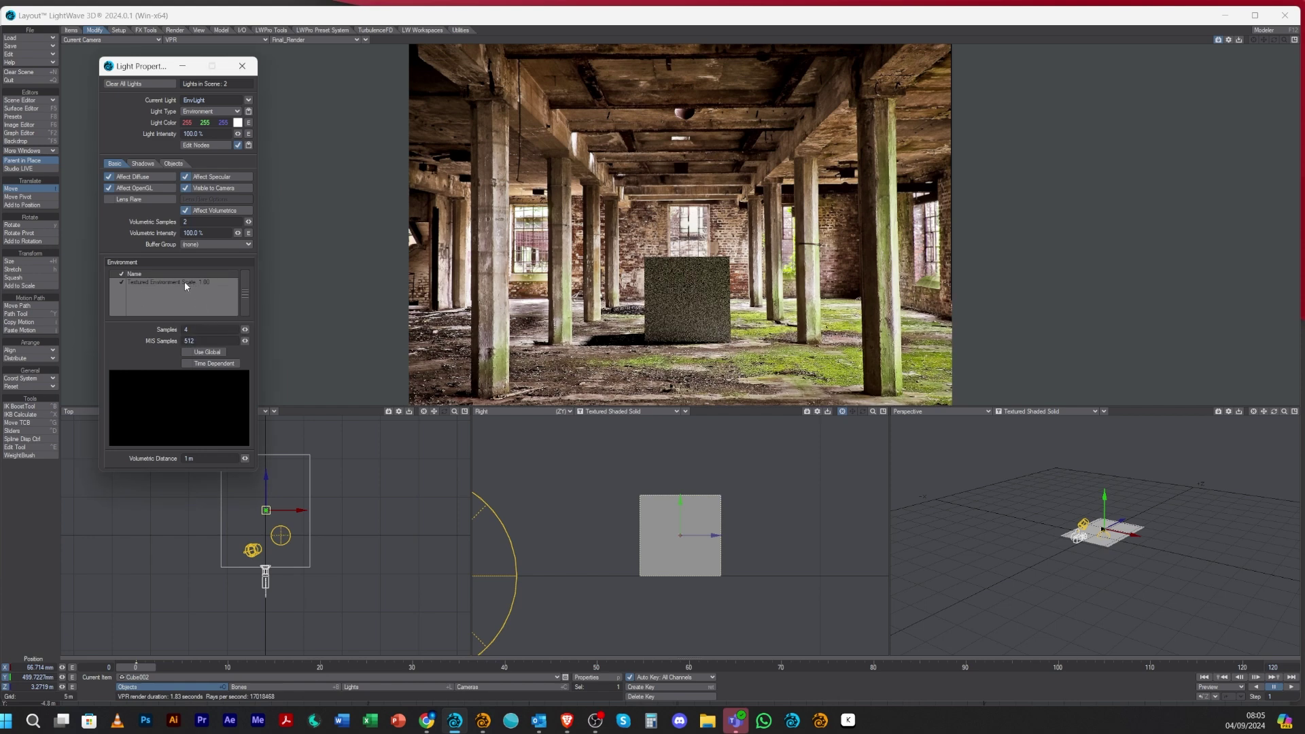
double_click(180, 282)
click(331, 349)
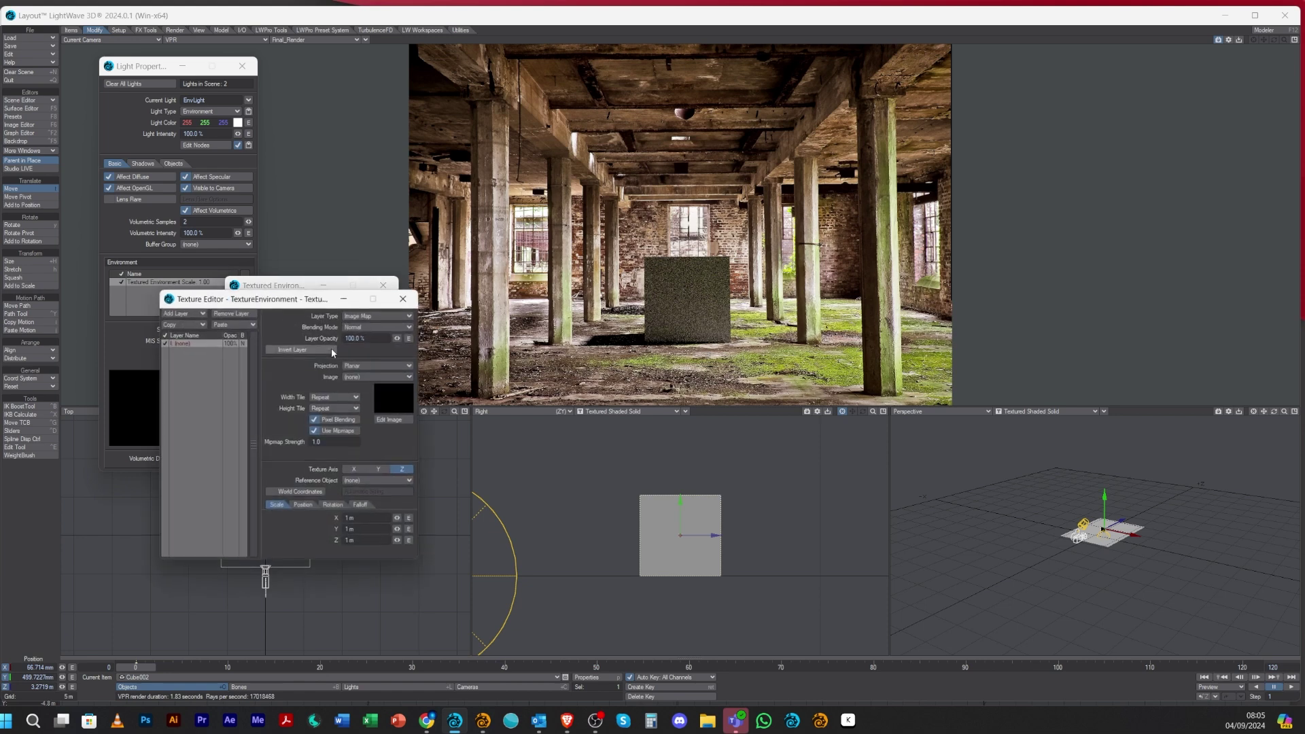
Map lost-places-2380404_1920.jpg onto the environment with Spherical projection on the Y axis, closing the texture and light settings
click(378, 366)
click(375, 384)
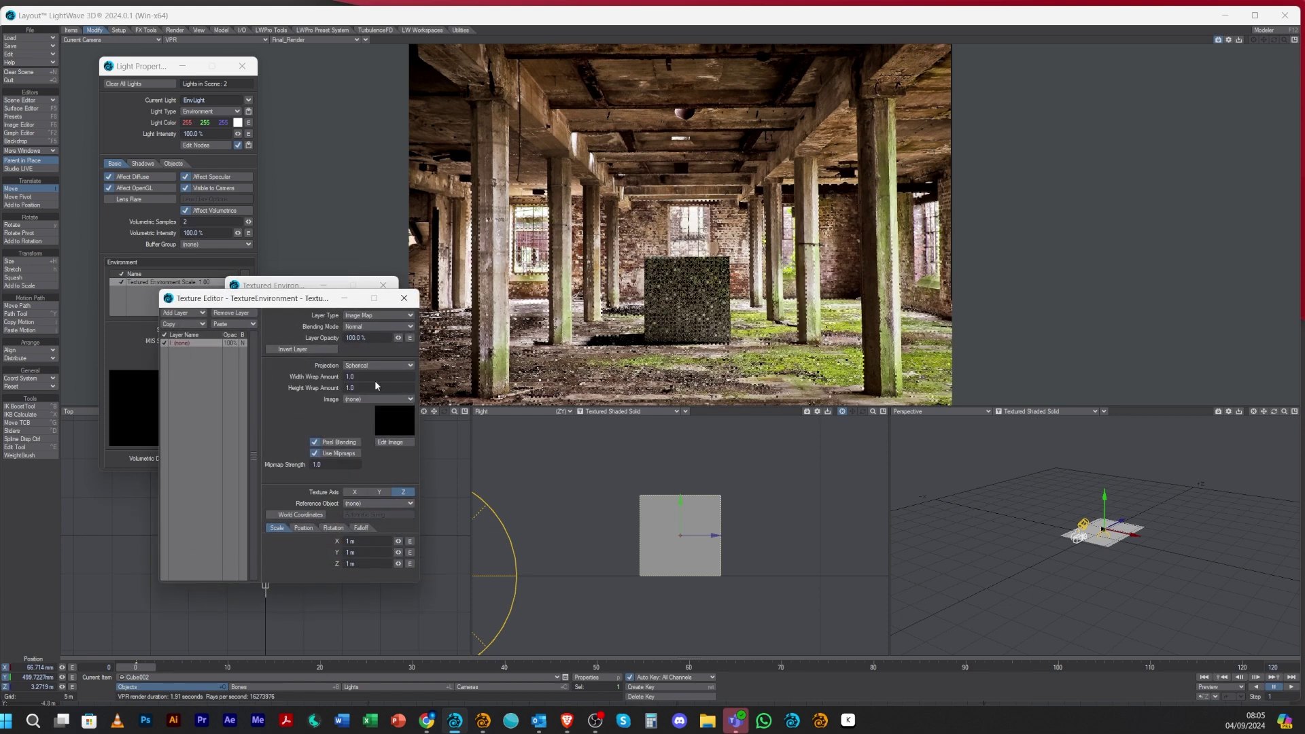
click(365, 398)
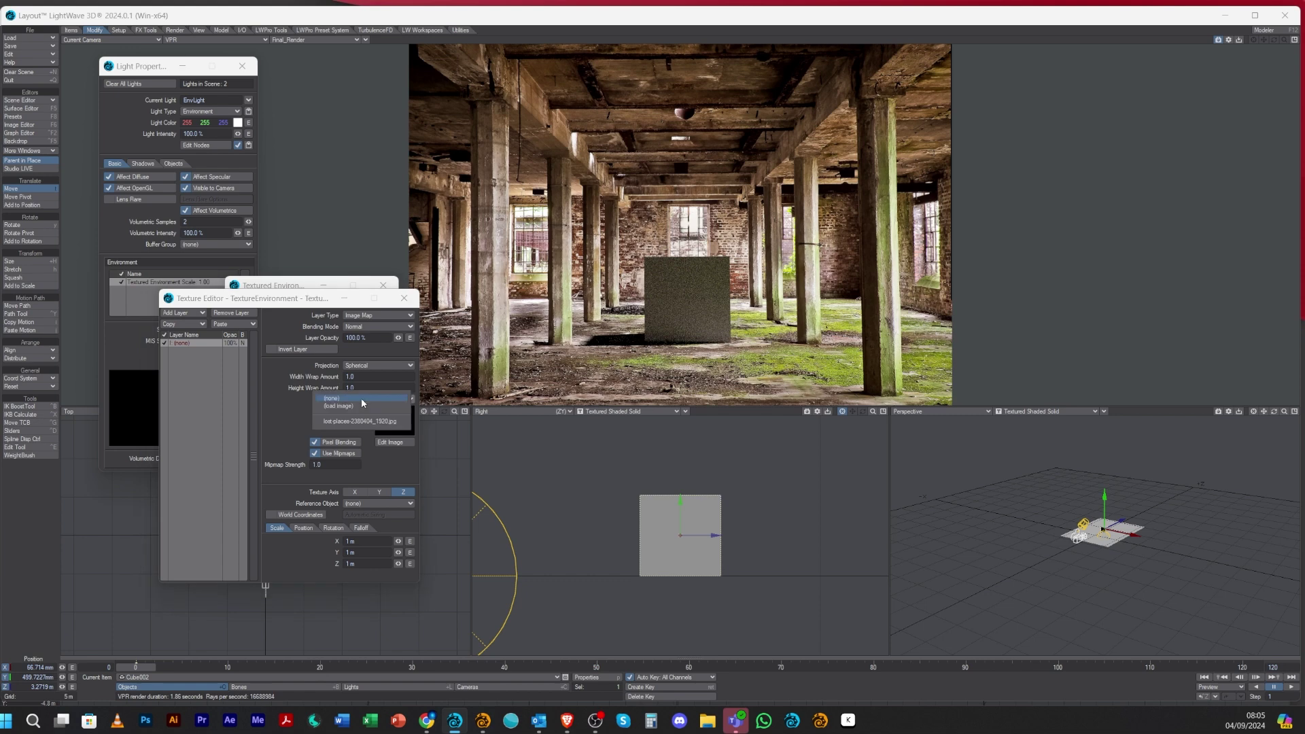
click(360, 422)
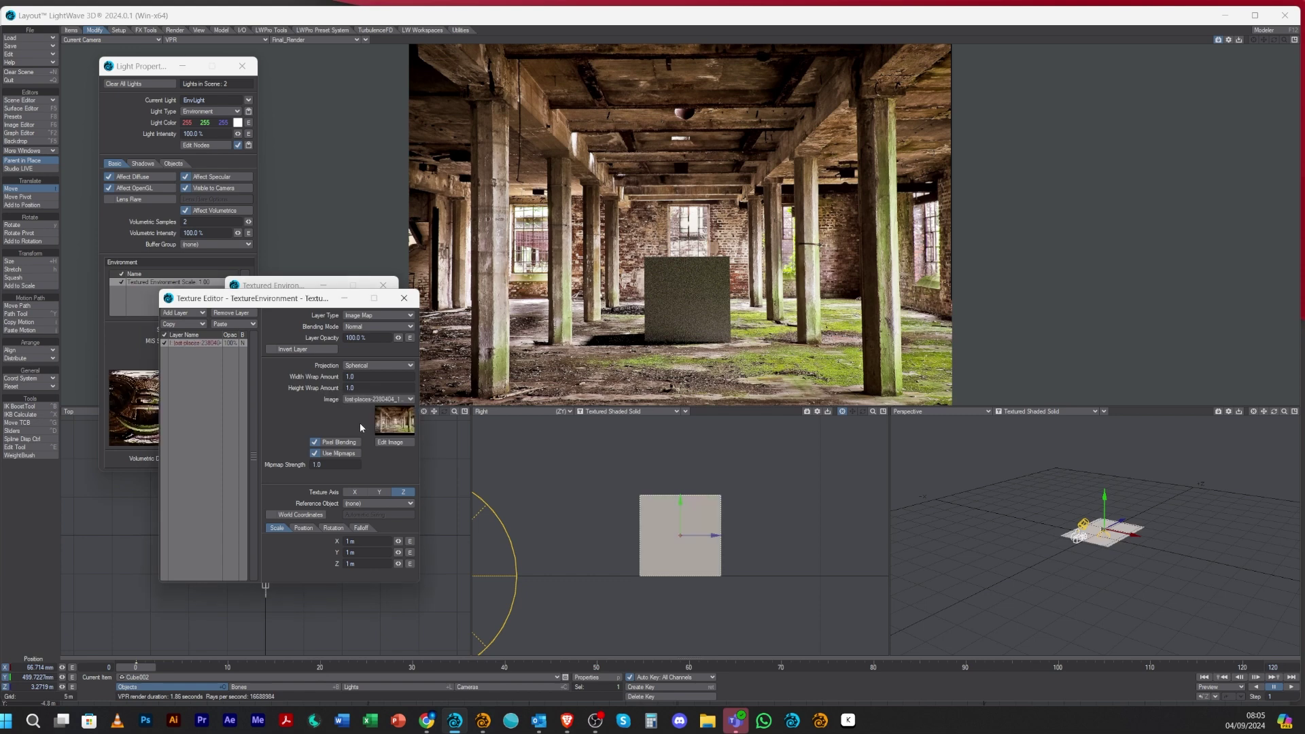
click(381, 492)
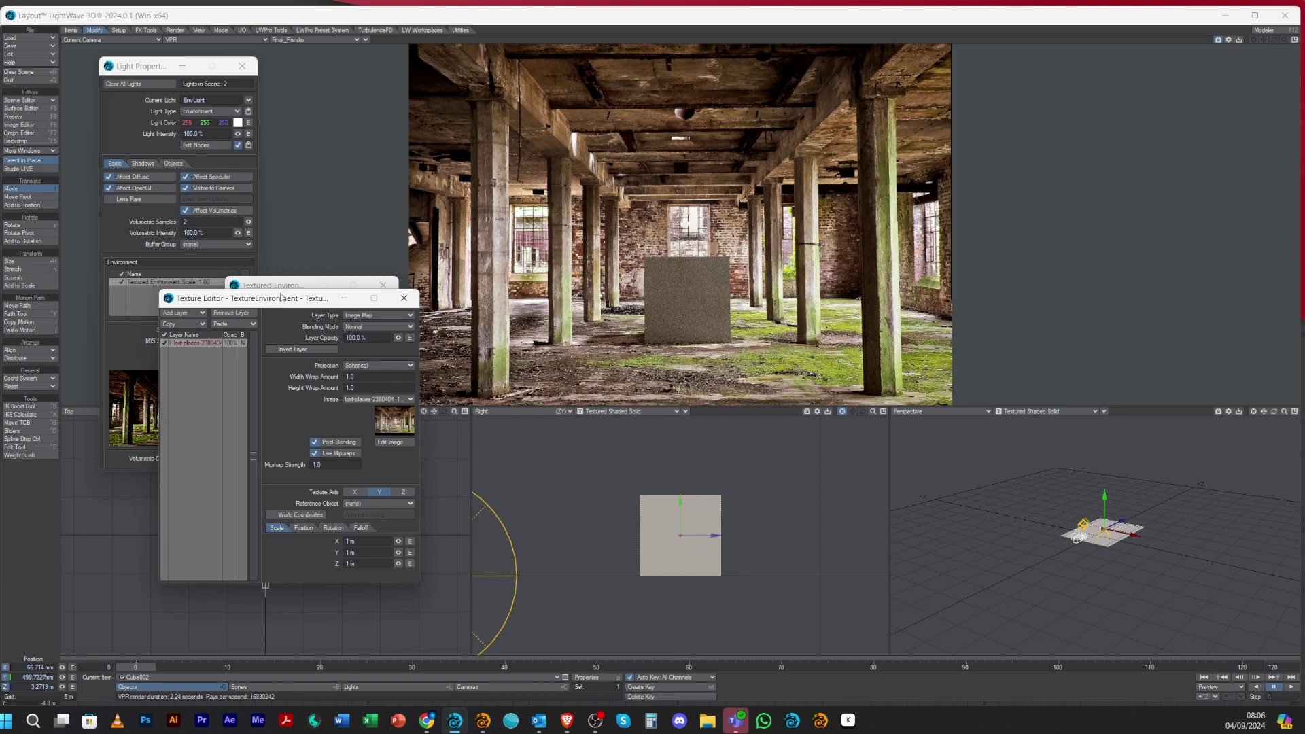
click(404, 300)
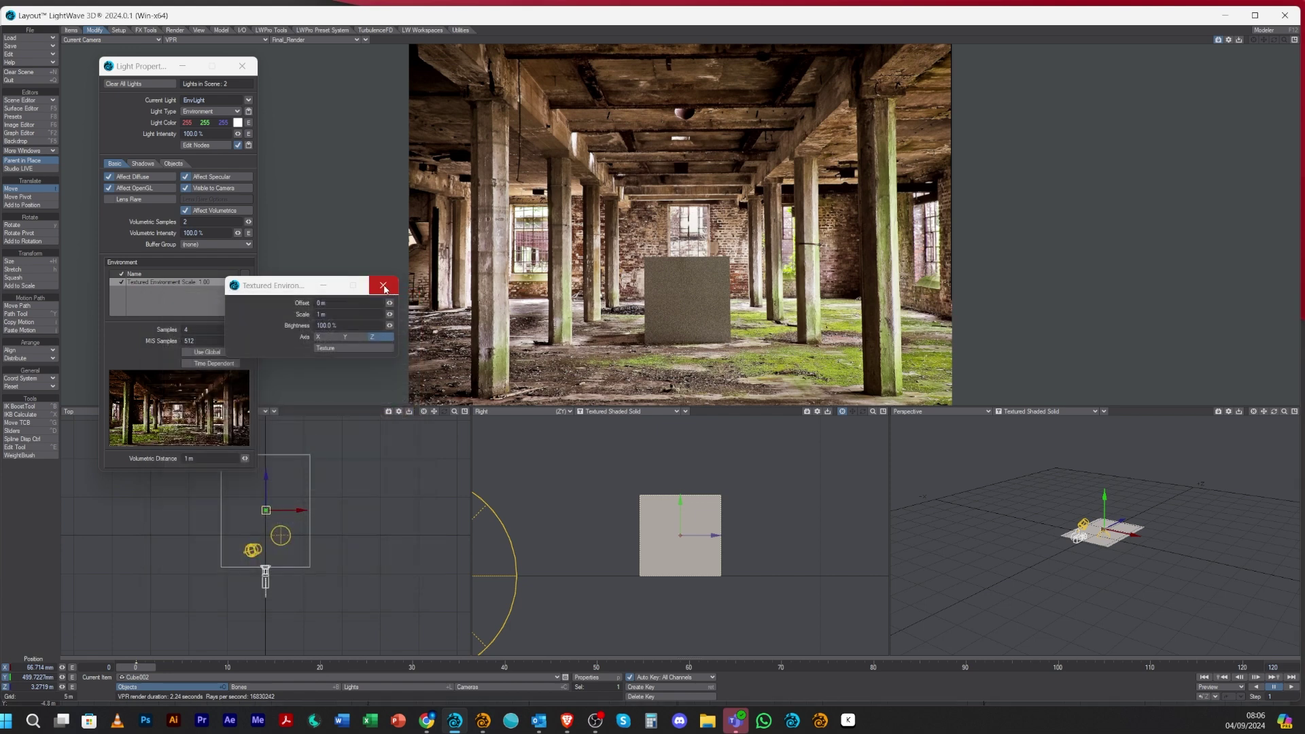
click(384, 285)
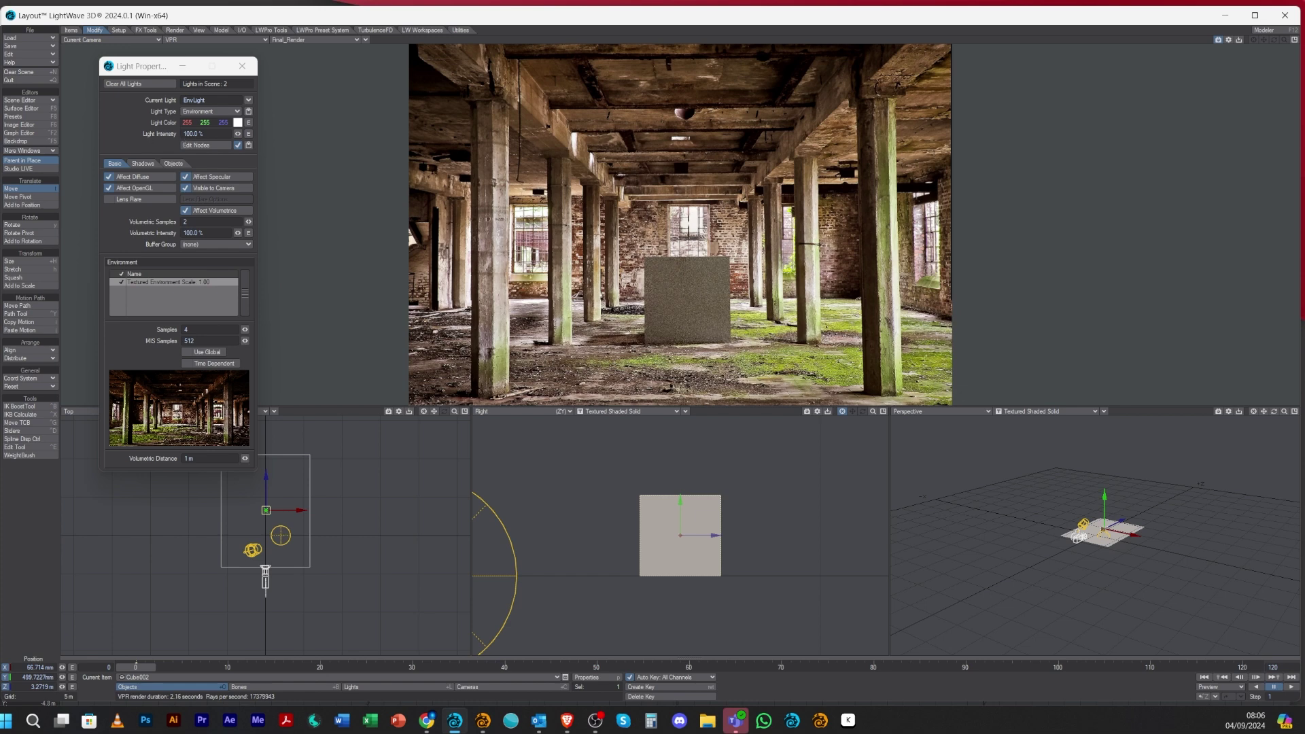
click(242, 68)
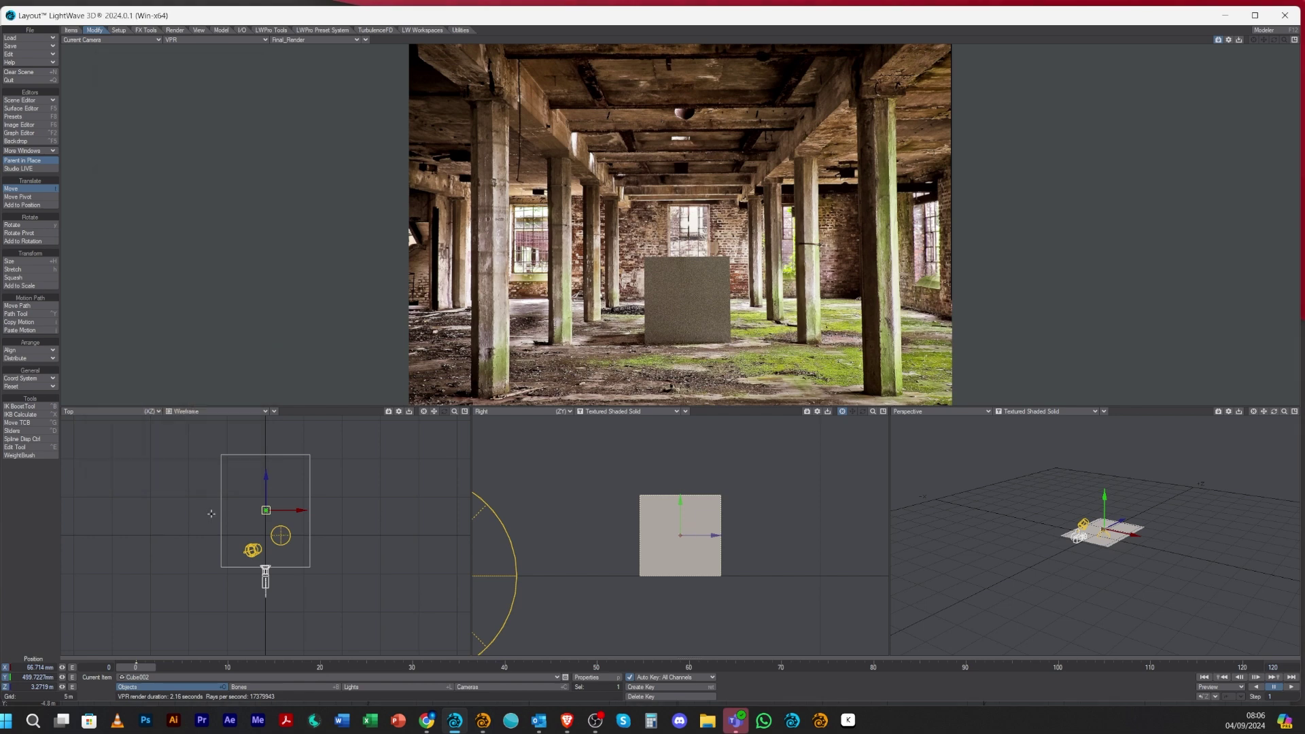
Rotate the cube to a heading of about -31.2° and shift it to about 133 mm in X
key(y)
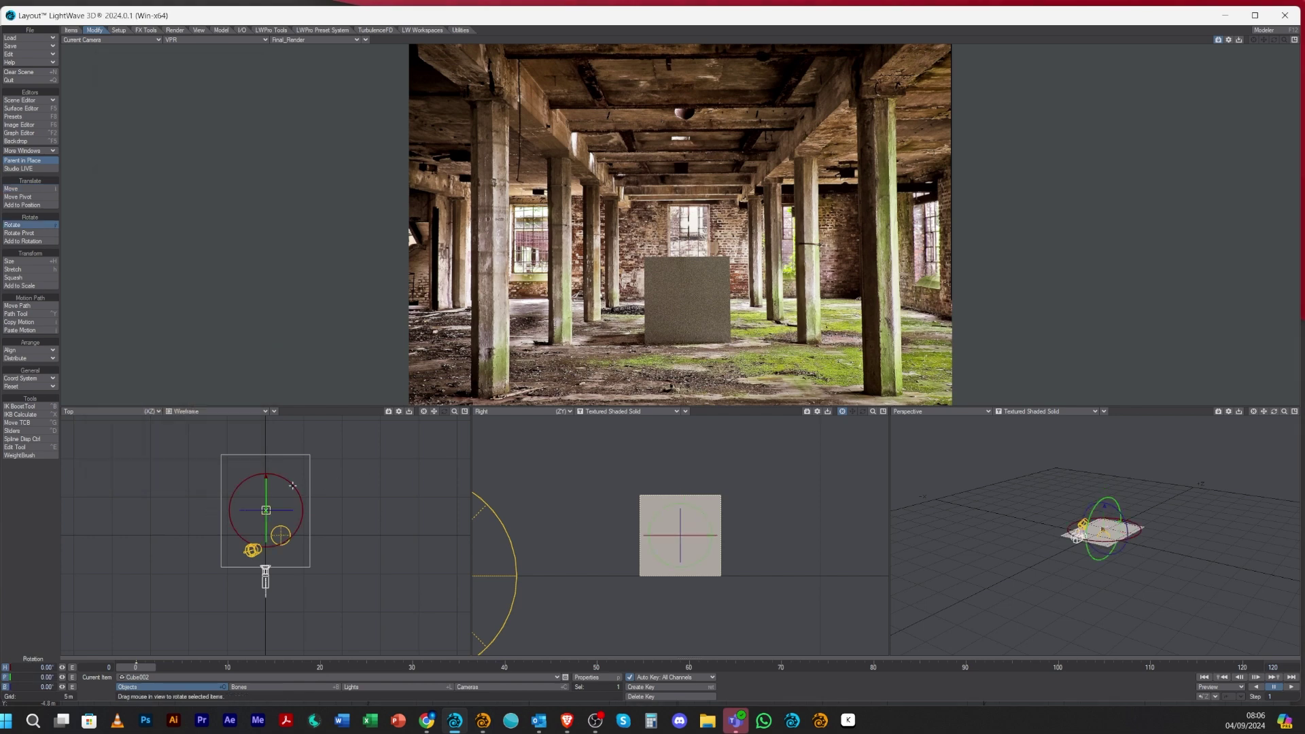
drag(292, 485, 248, 480)
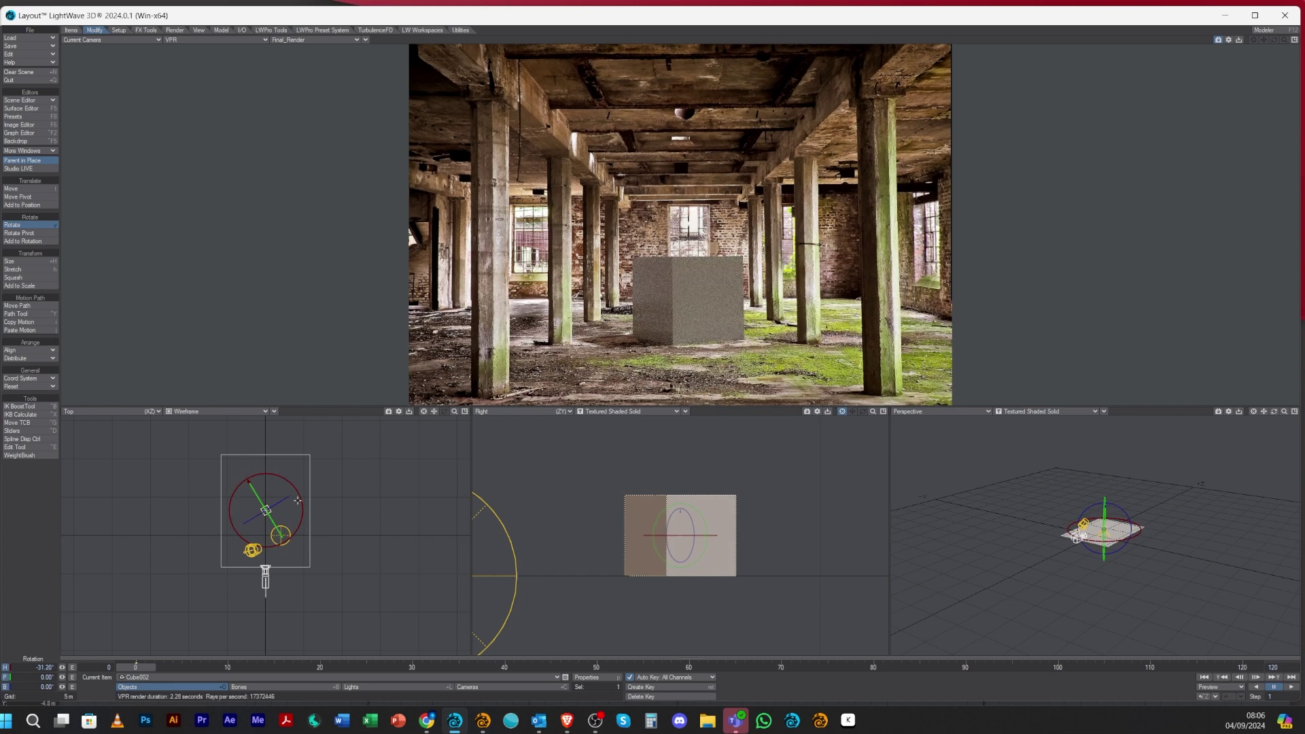
key(t)
mouse_move(293, 513)
mouse_down()
mouse_move(281, 512)
mouse_move(294, 511)
mouse_up()
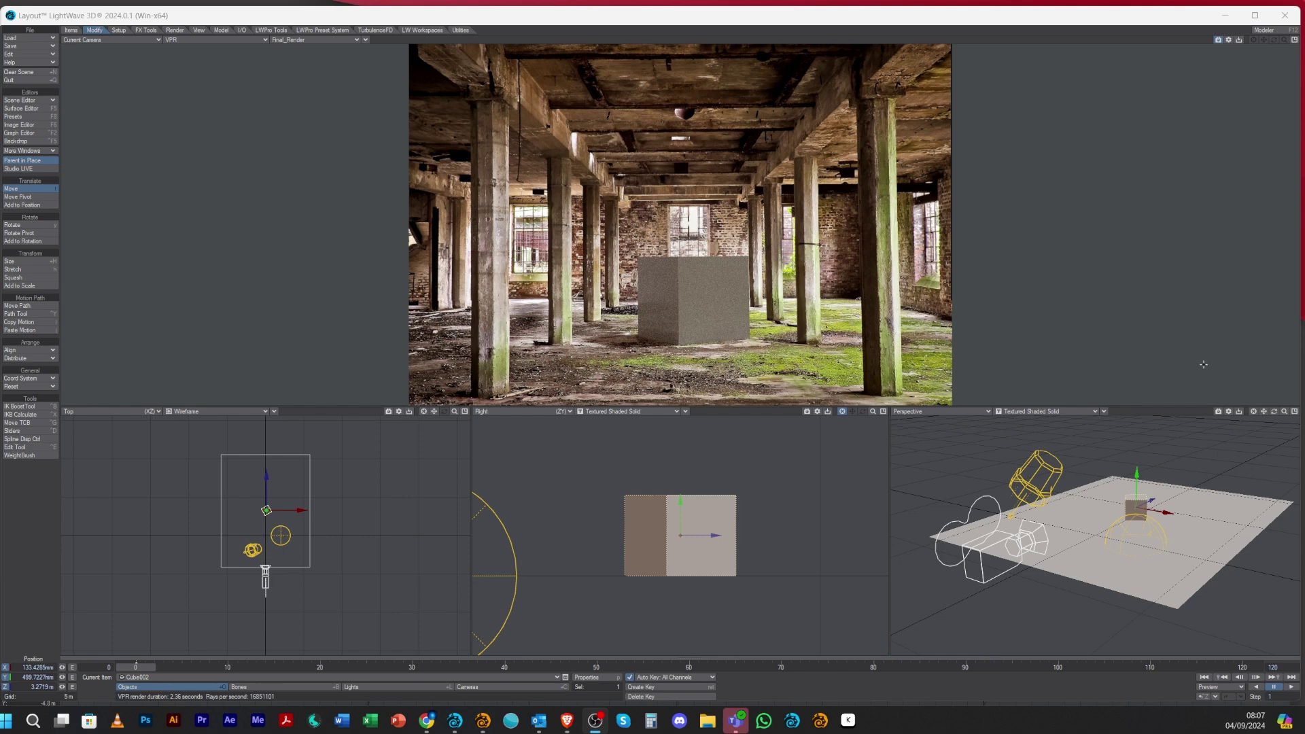
Switch to Modeler and rename the unnamed layer of Cube002 as Cube
click(1263, 31)
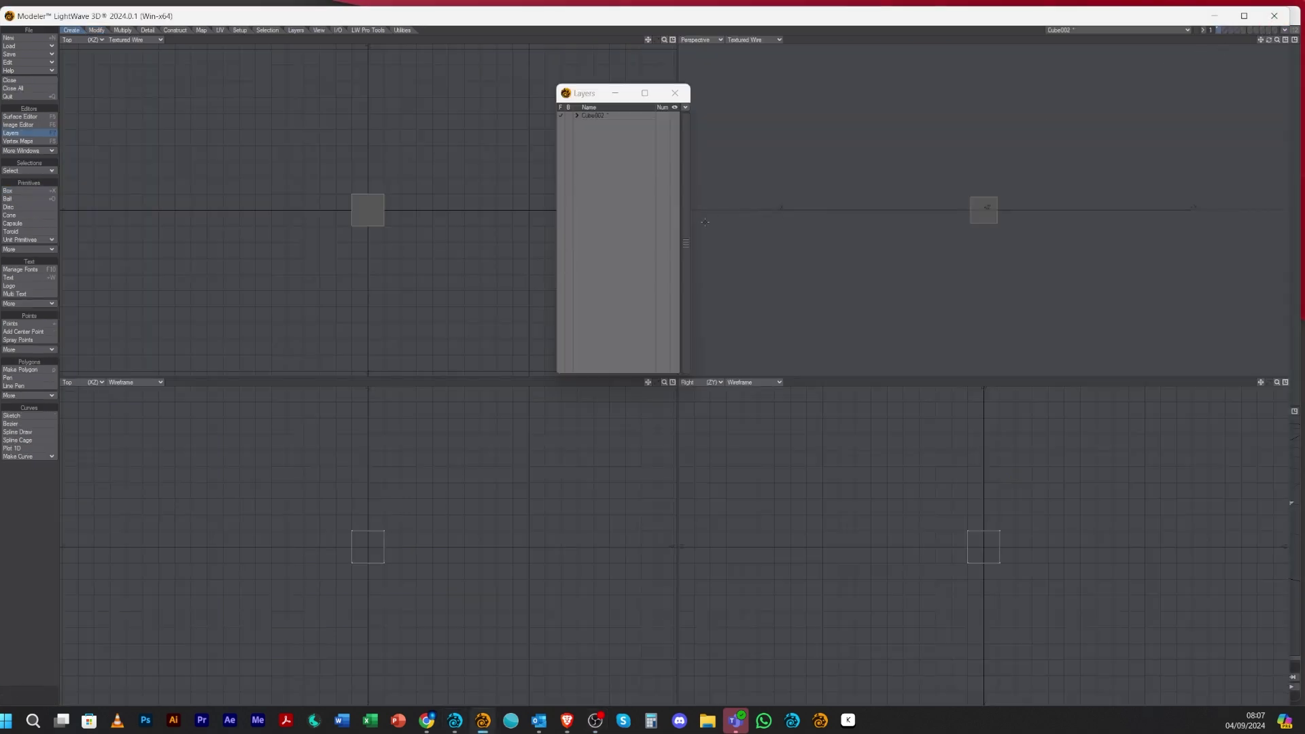
click(577, 115)
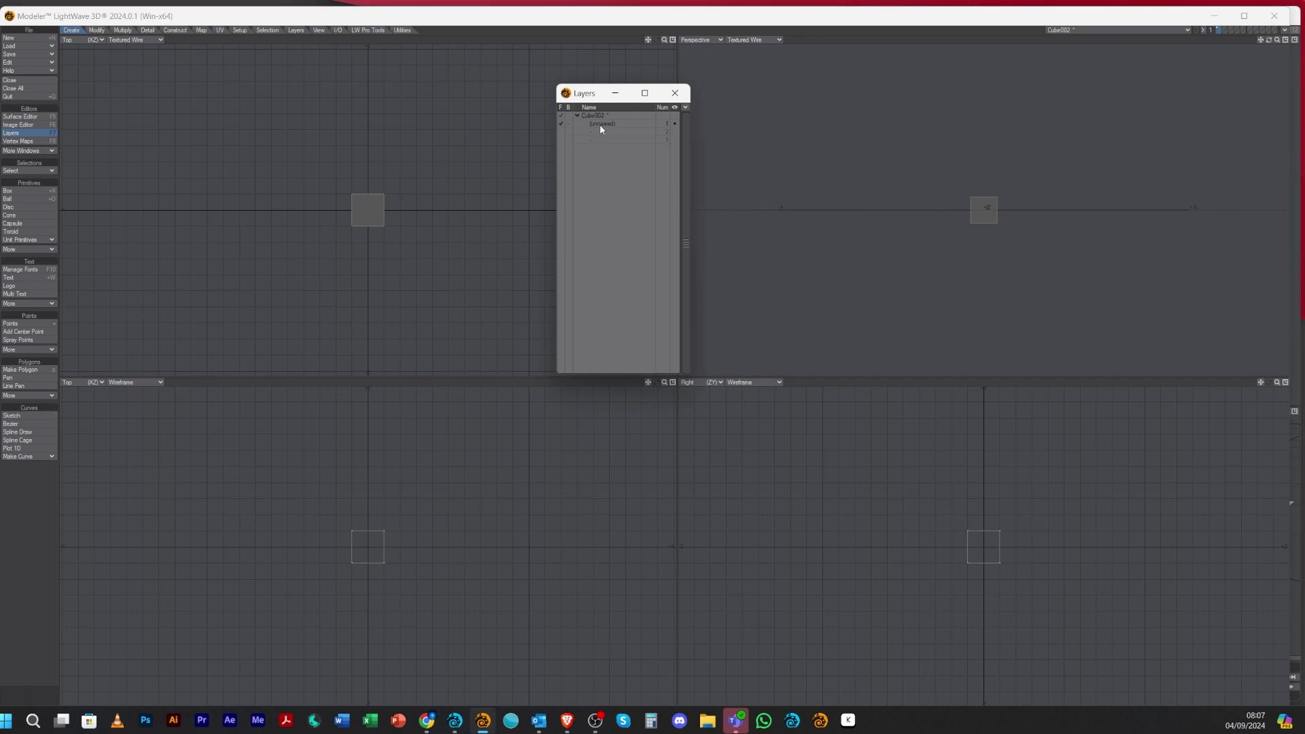
drag(597, 93, 818, 127)
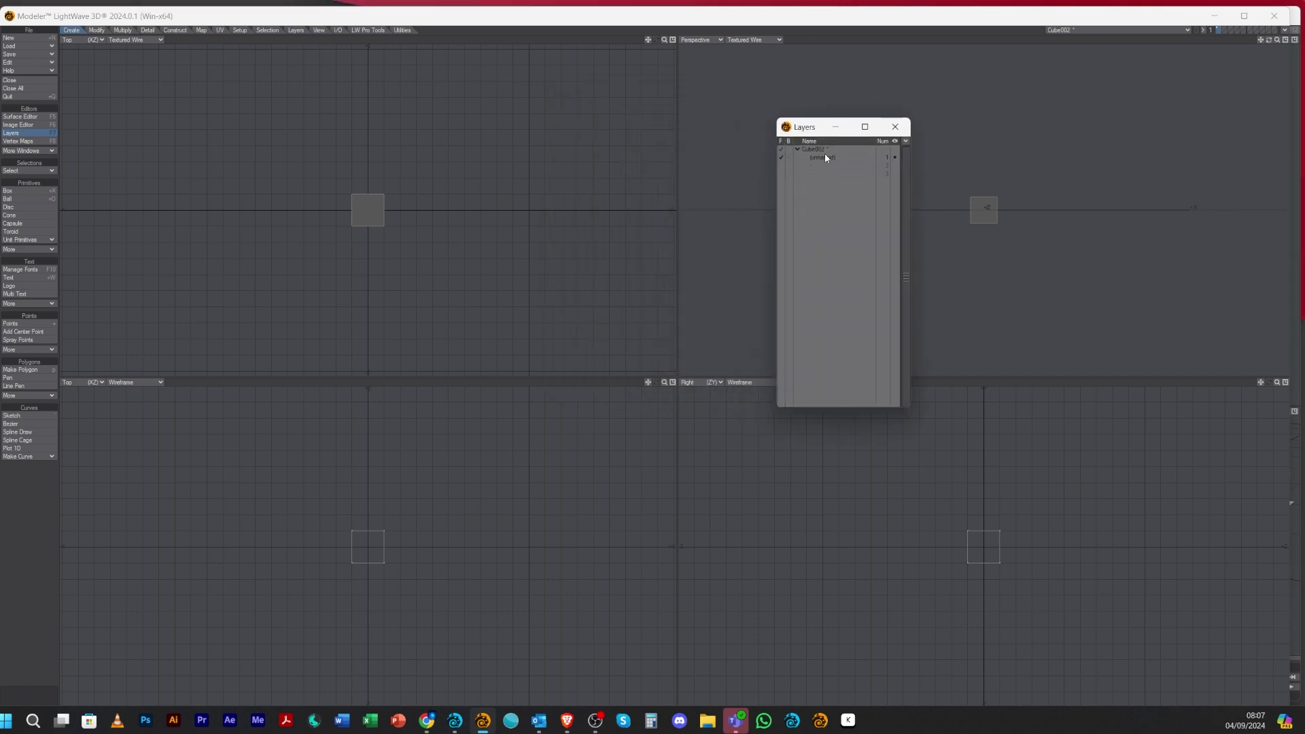
double_click(825, 158)
text(Cube)
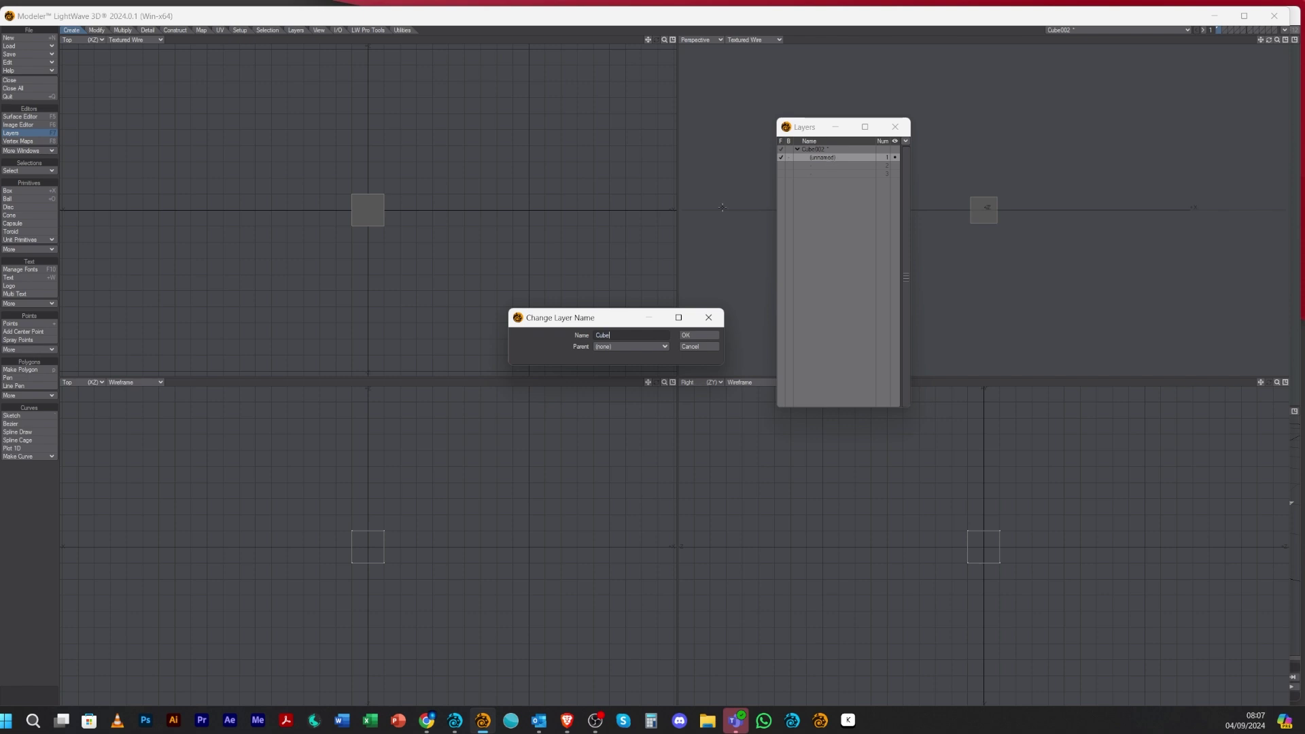
click(700, 335)
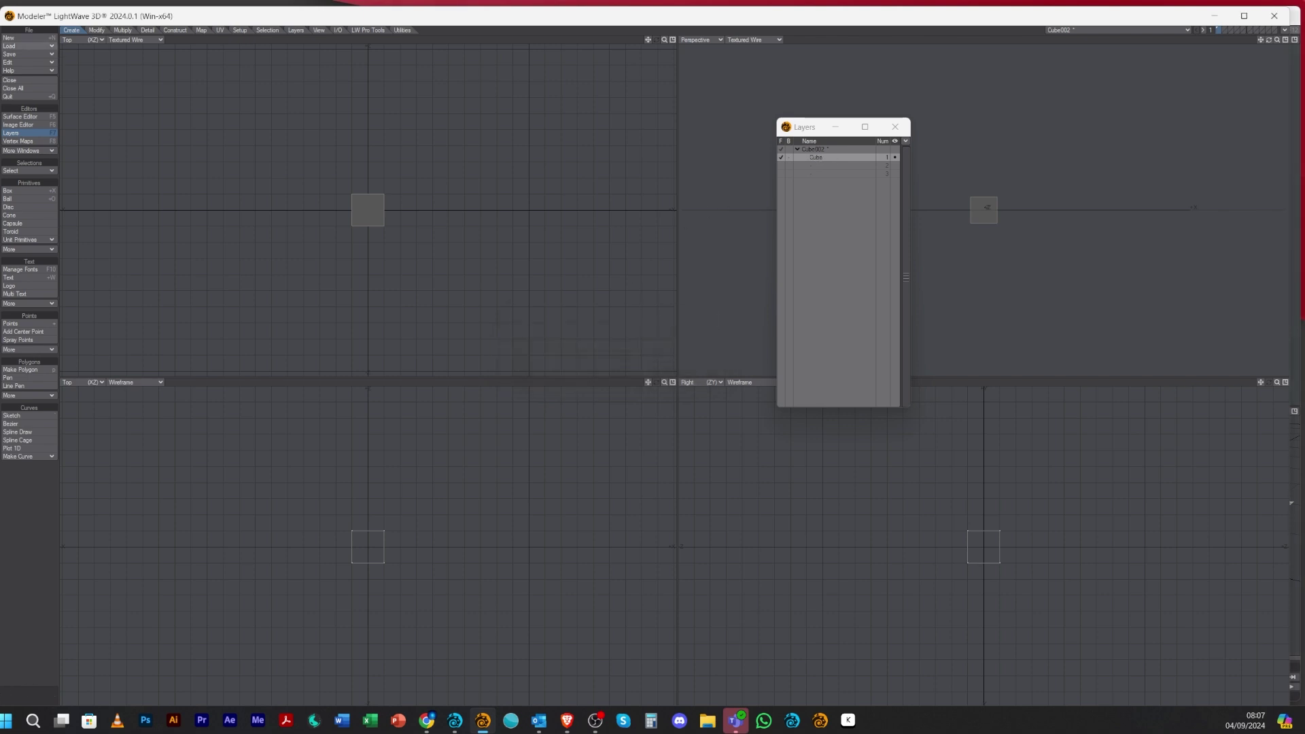
Show the Layout View in the first viewport in Textured Wire style, relinking the missing background image to lost-places-2380404_1920
click(70, 42)
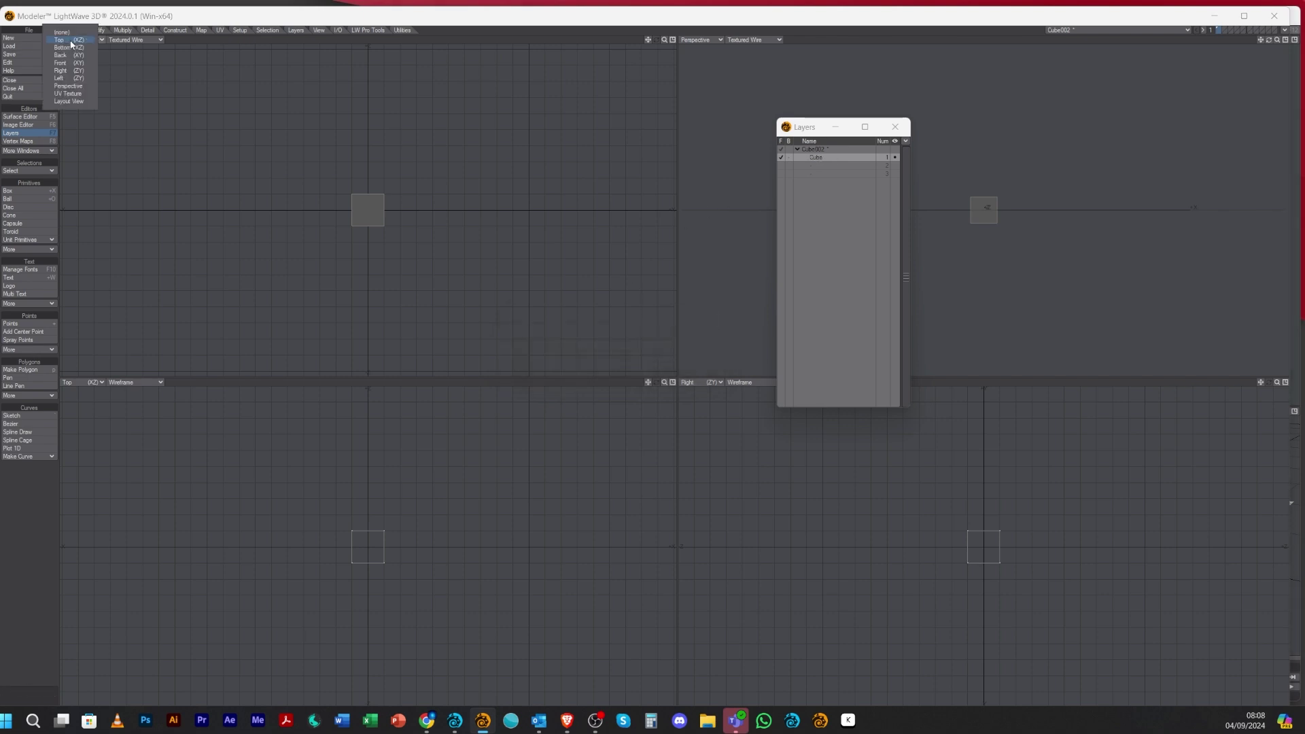
click(69, 101)
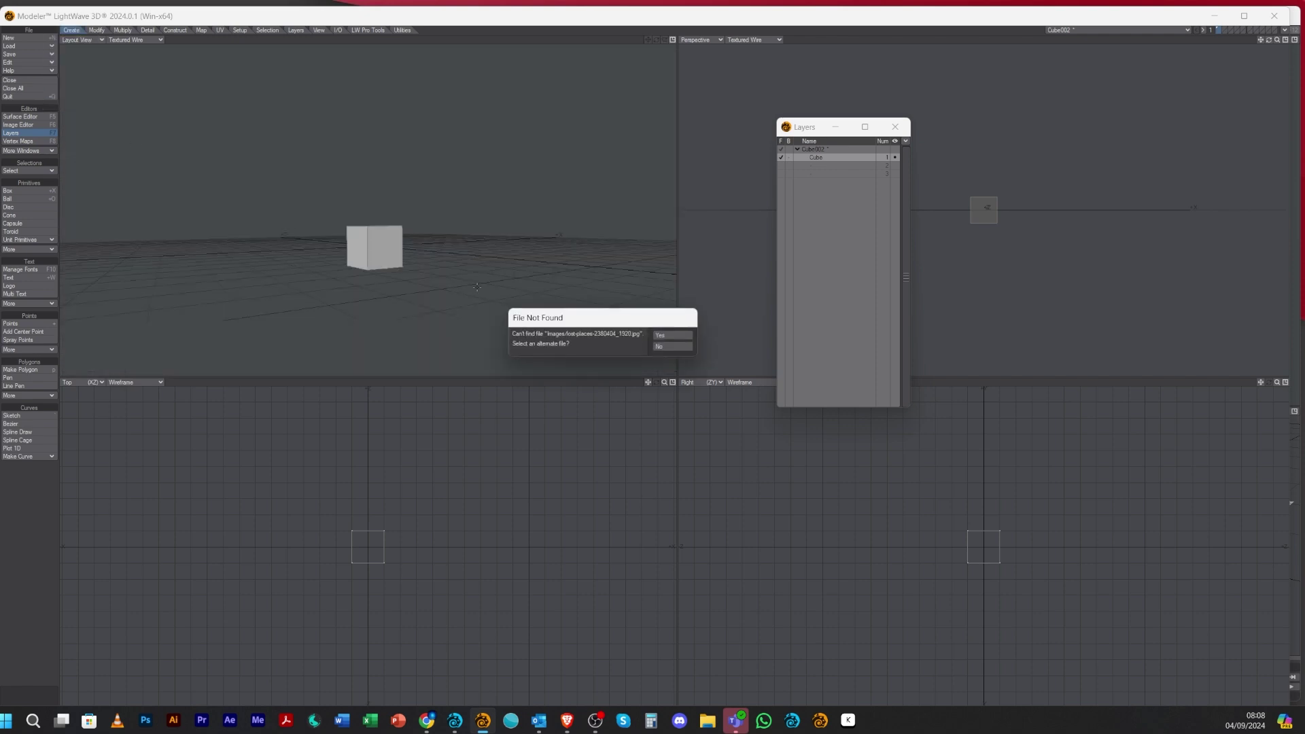
click(664, 336)
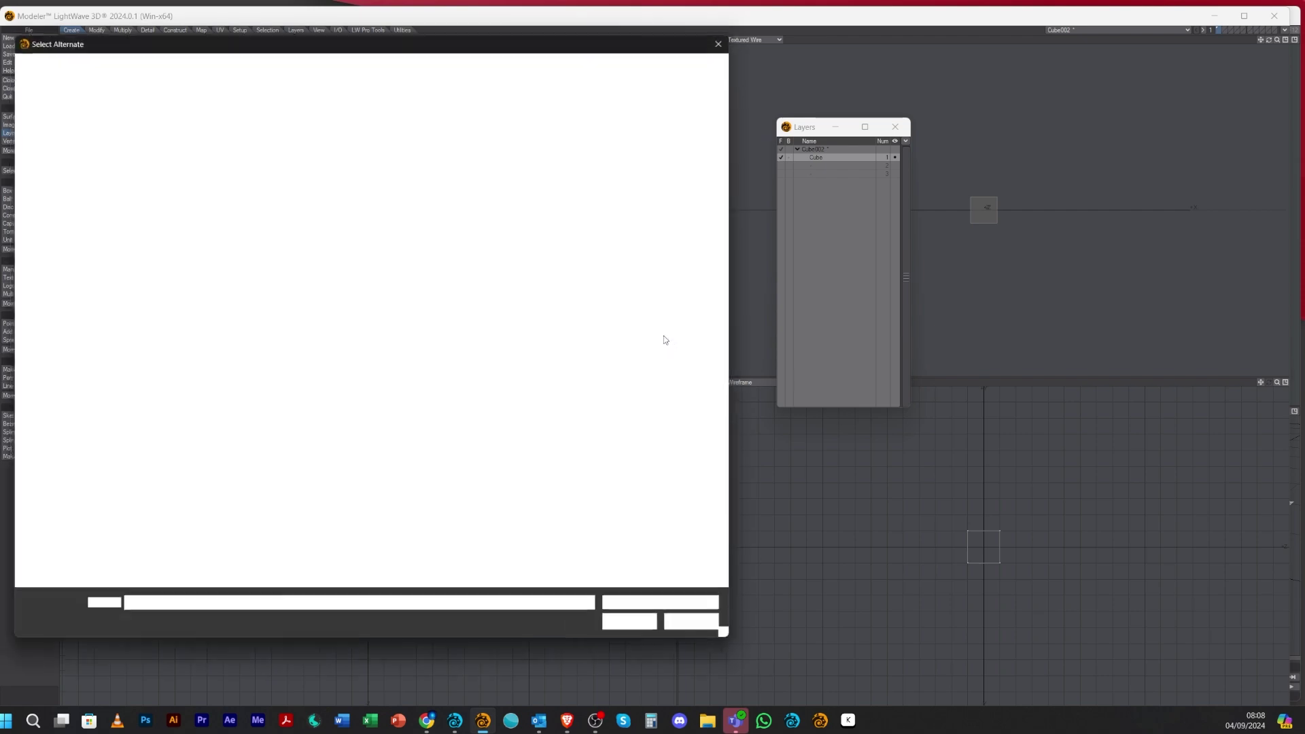
click(379, 254)
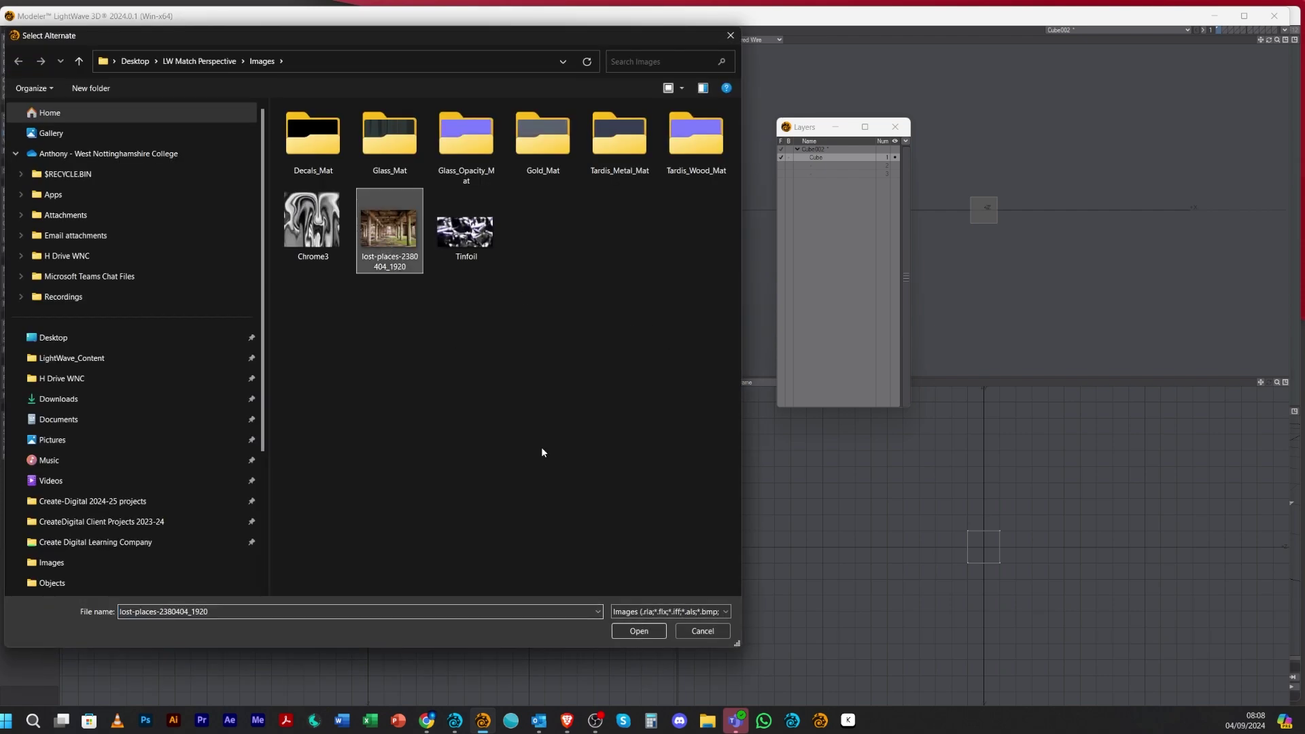
click(639, 630)
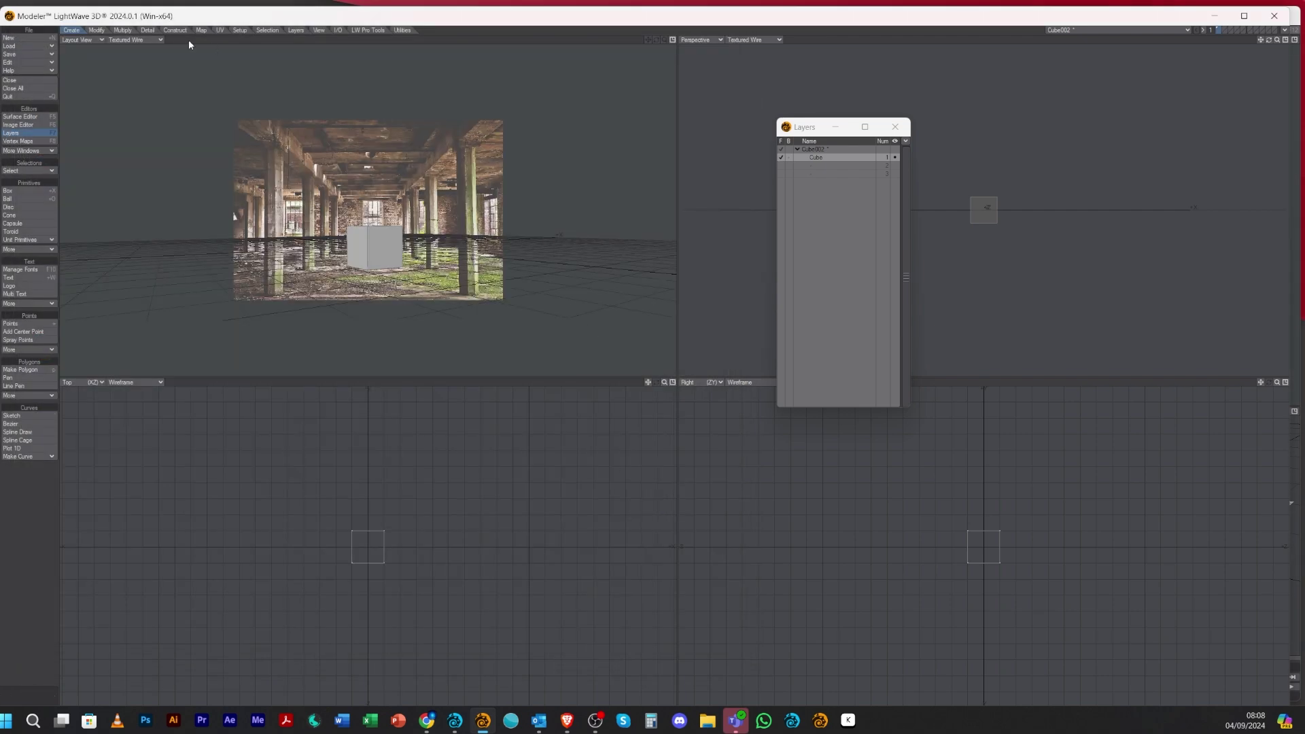
click(136, 39)
click(125, 76)
Activate the empty second layer with Cube as background and draw a disc about 130 mm in radius in the top view
click(821, 166)
click(791, 158)
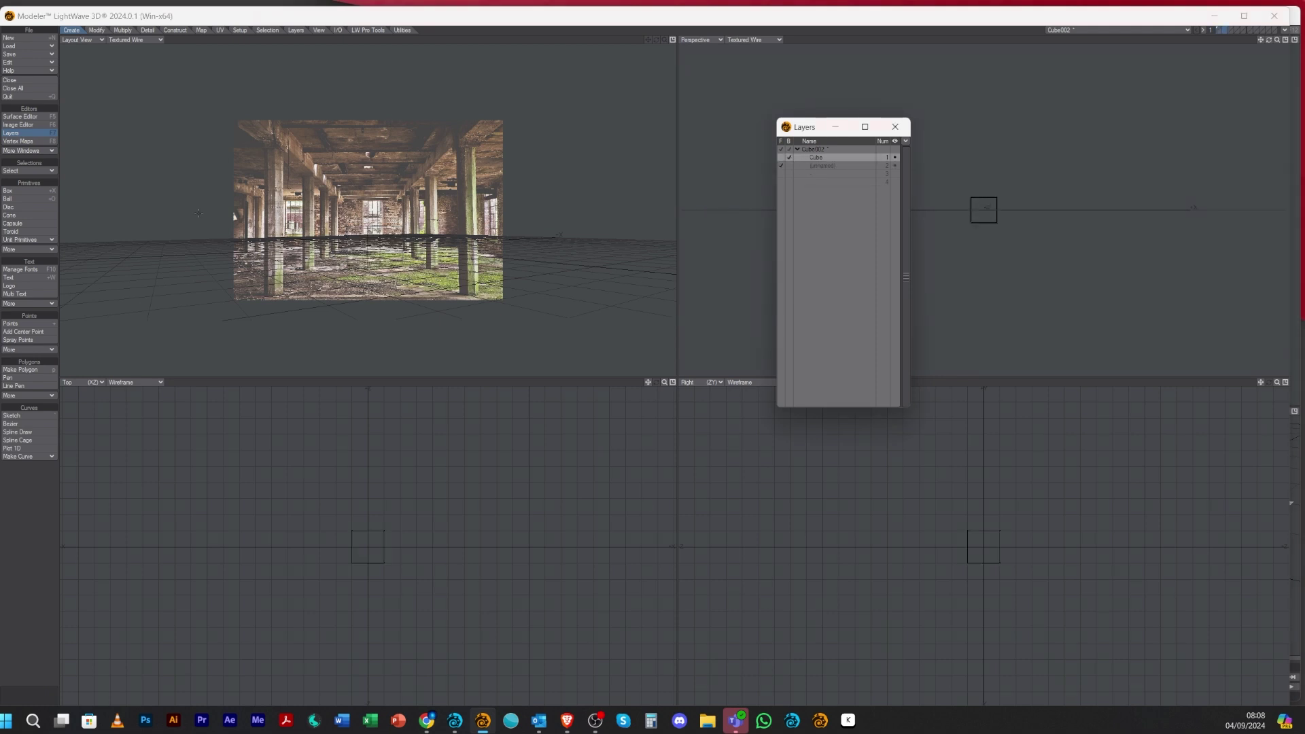
click(17, 206)
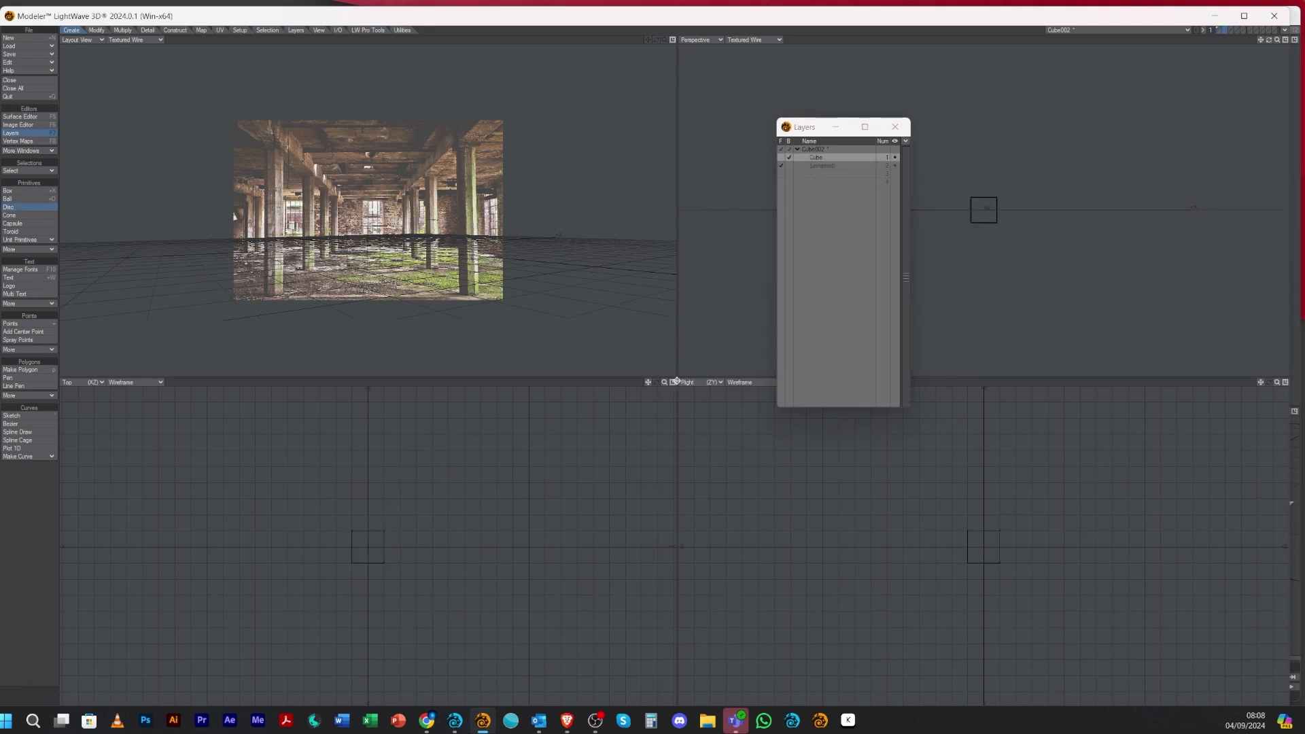
drag(664, 383, 720, 383)
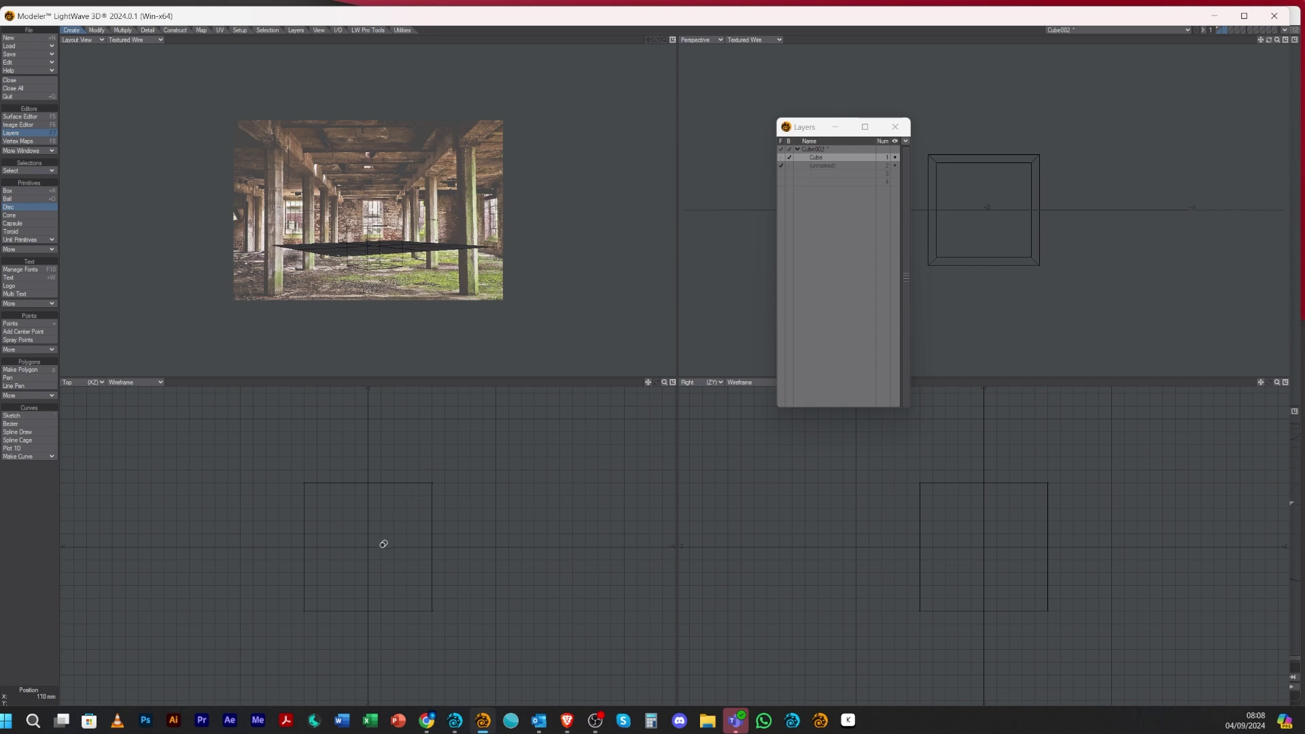
drag(365, 549, 385, 567)
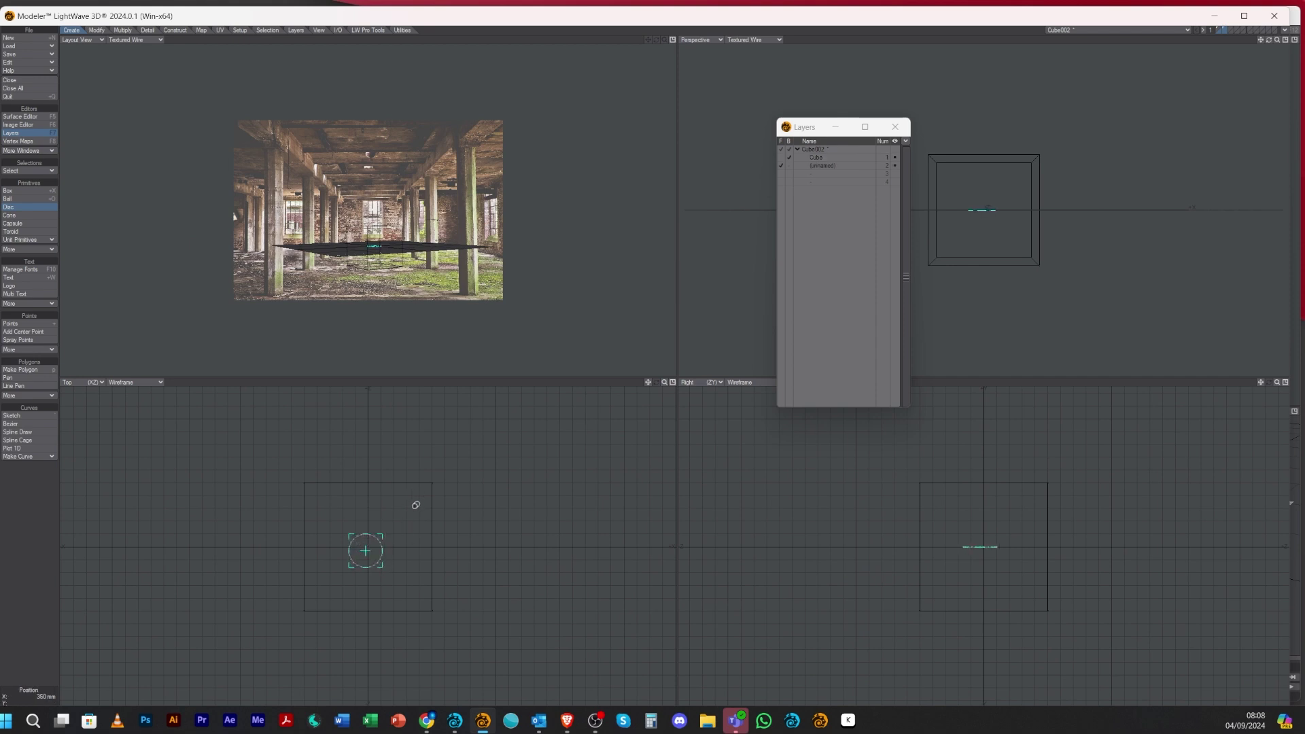
Set the disc to 6 sides and extend it upward into a column about 1.98 m tall
key(n)
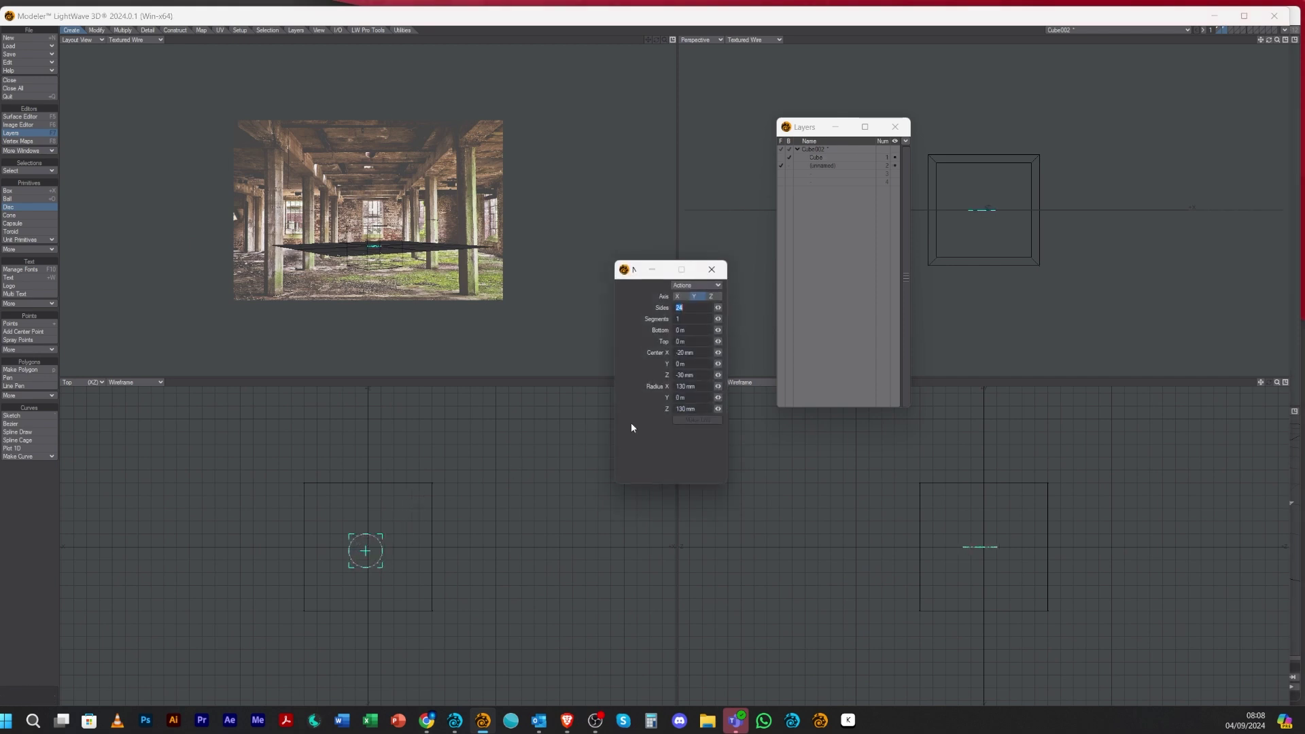
click(692, 307)
text(6)
key(Tab)
drag(981, 545, 999, 291)
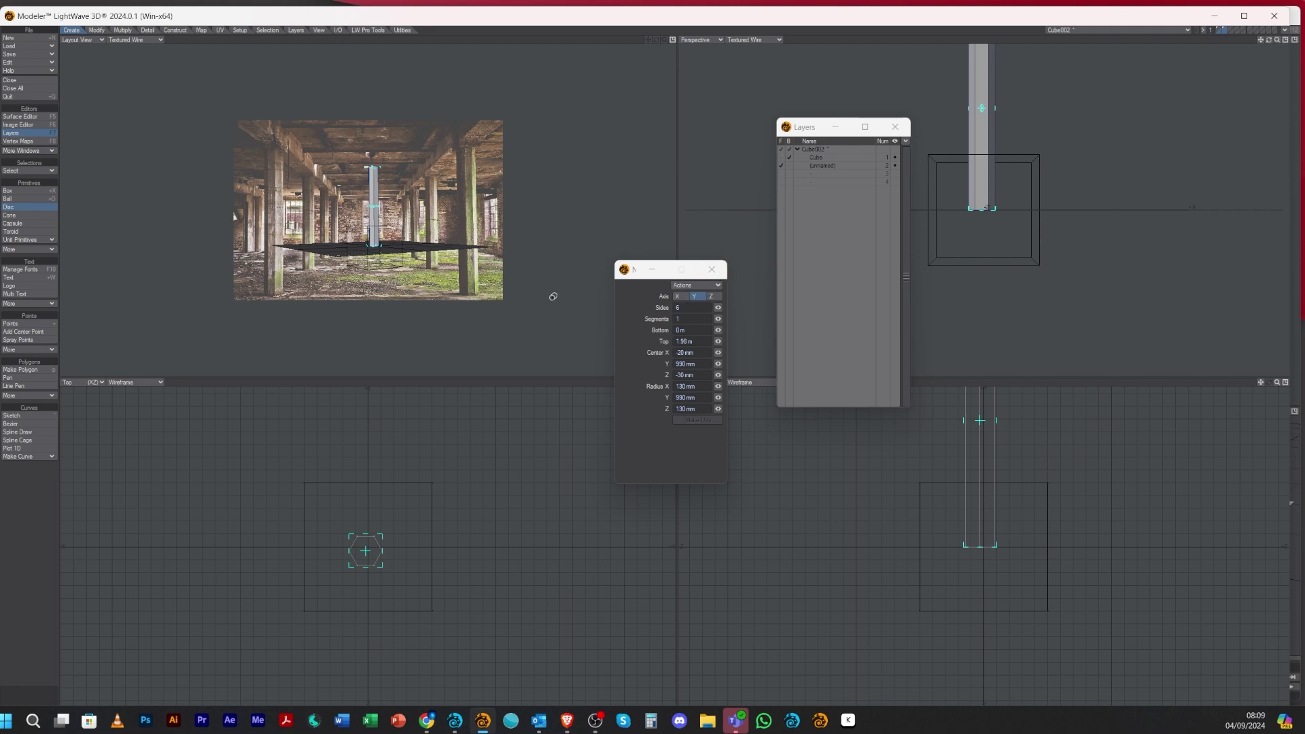
click(712, 270)
Rename the column's layer as Pole and assign the column its own new default surface
double_click(830, 166)
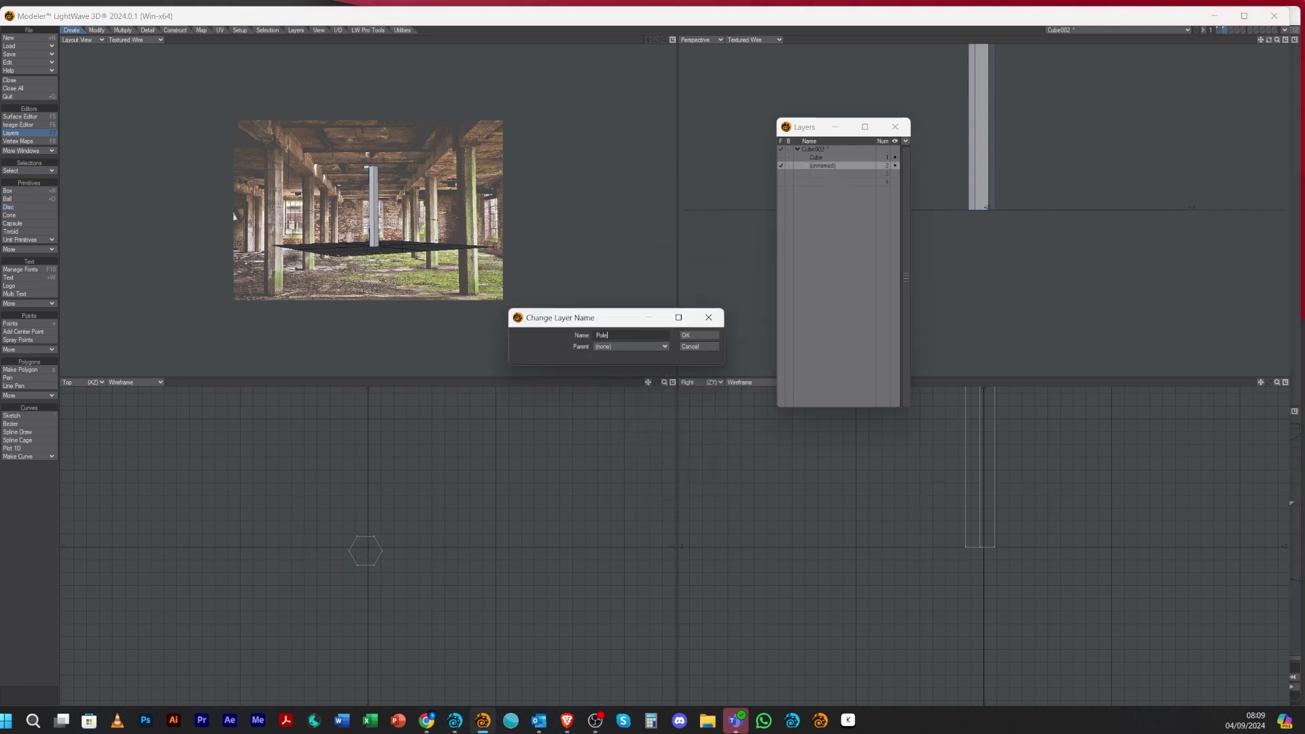
click(692, 337)
key(q)
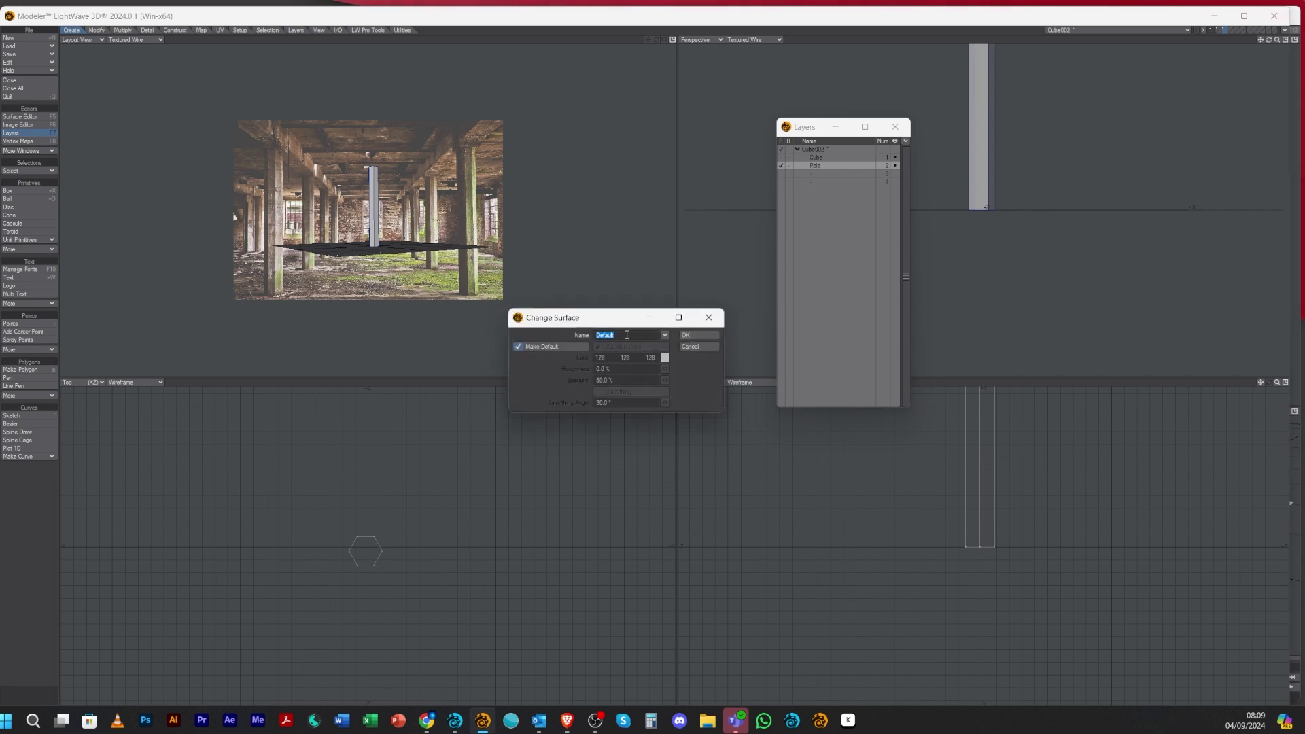
text(Poles)
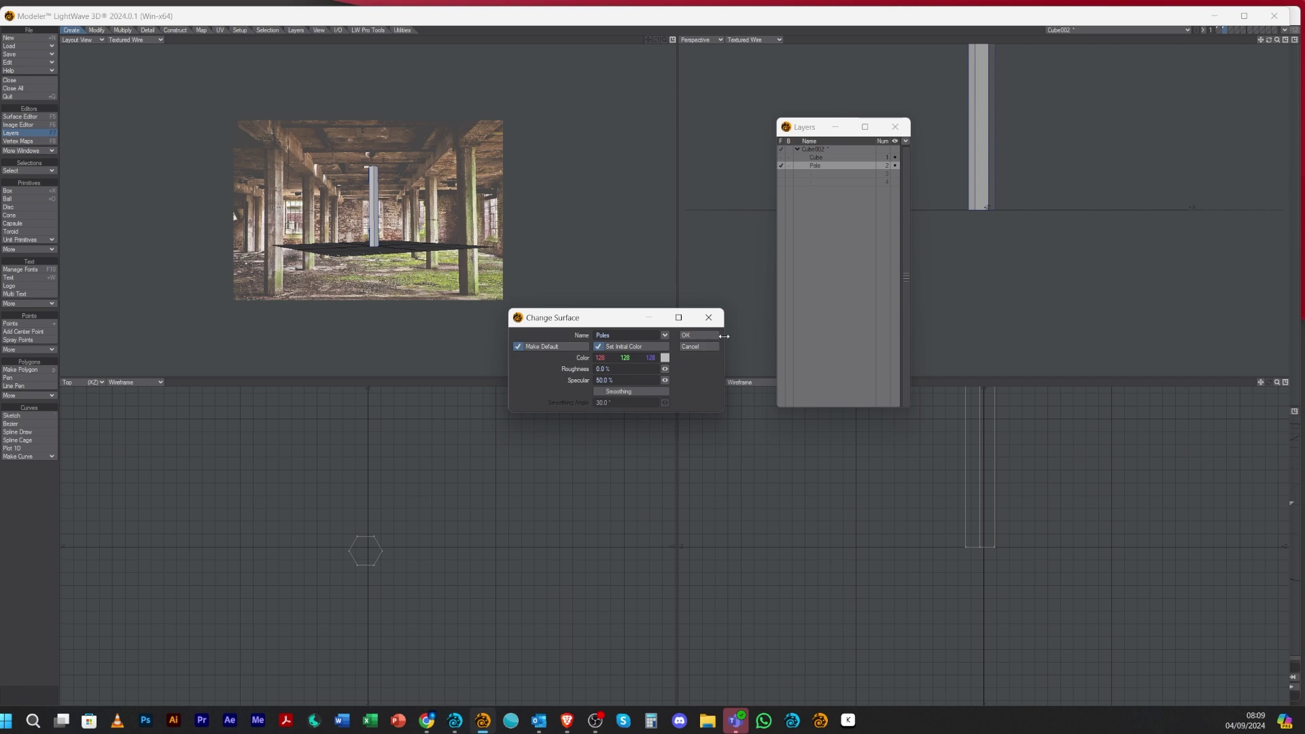
click(700, 335)
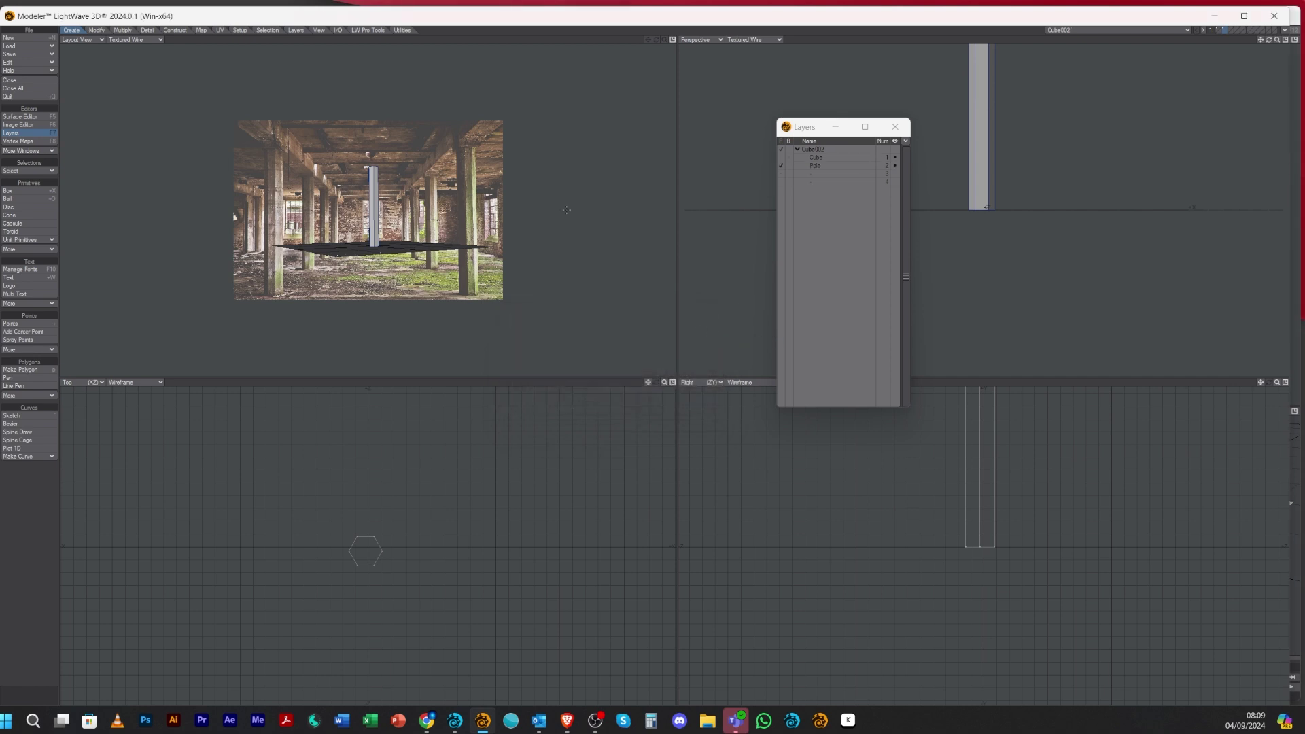
Switch to Layout and move the Pole object along X to about -1.4 m, over the photo's nearest left pillar
click(454, 722)
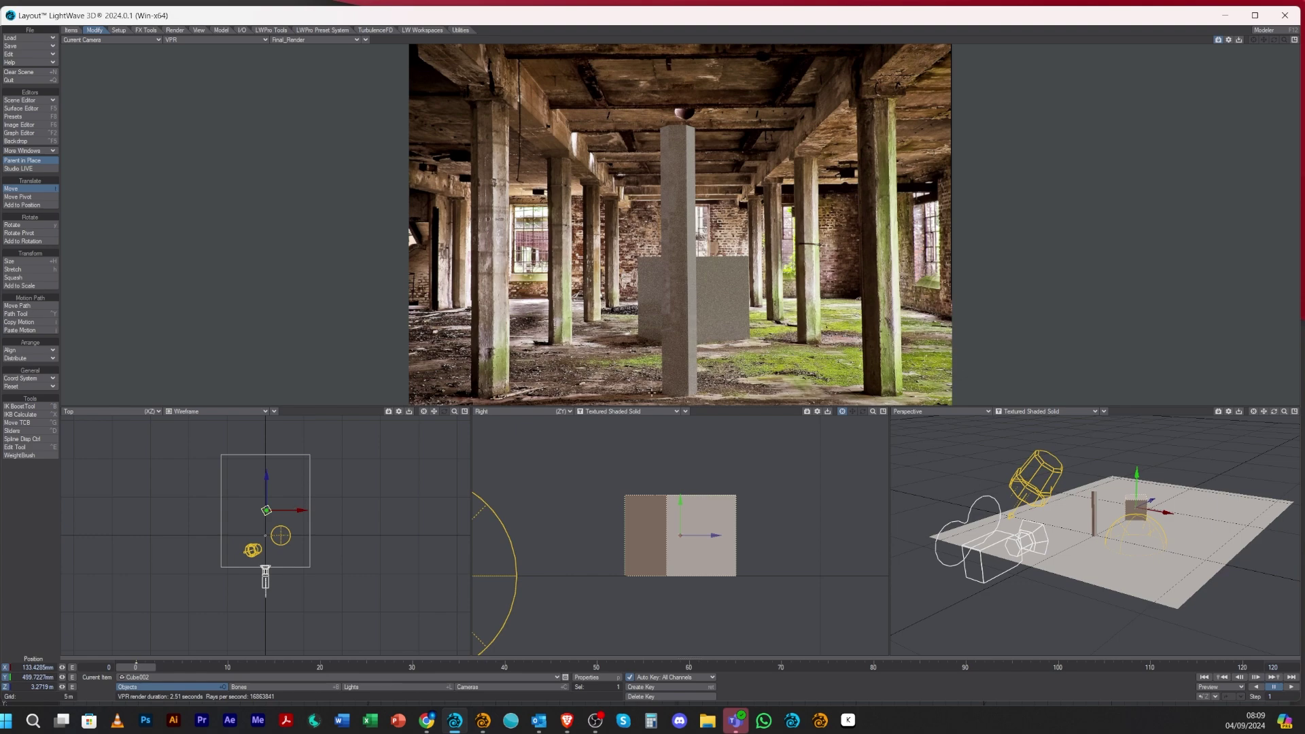
click(156, 677)
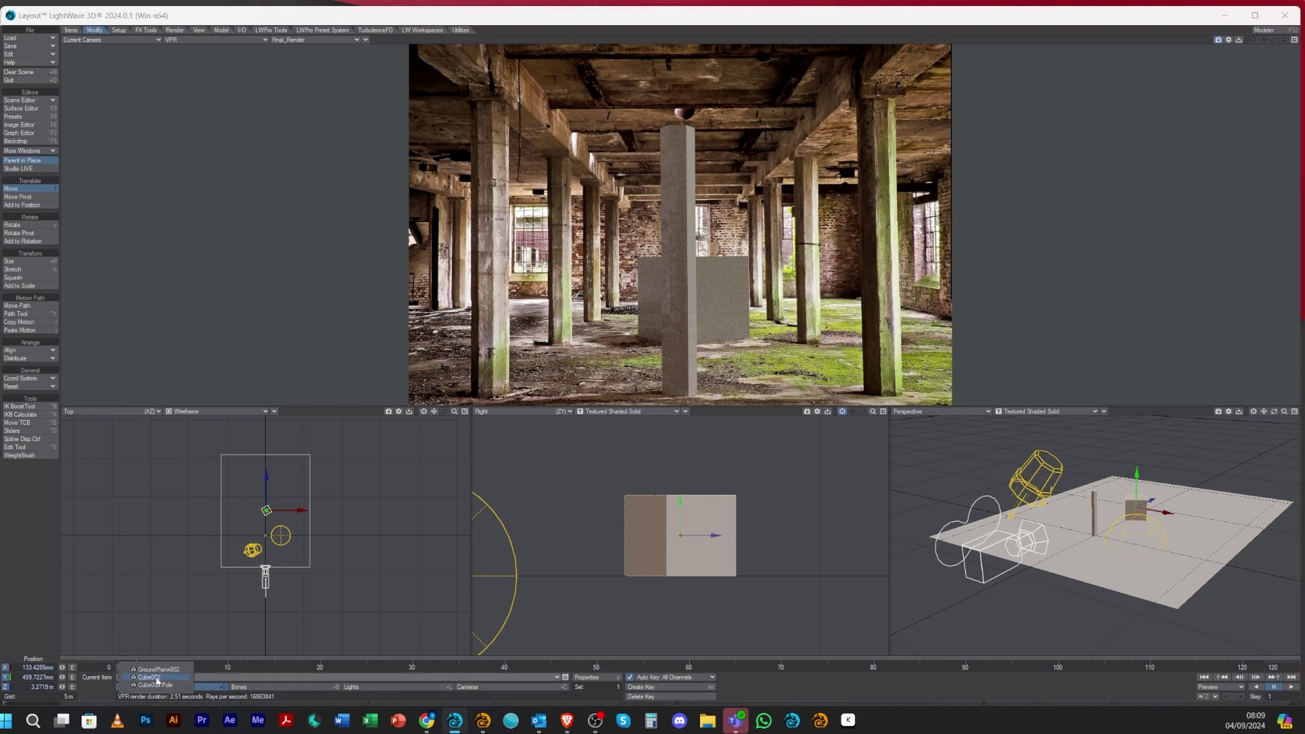
click(156, 684)
drag(295, 538, 283, 537)
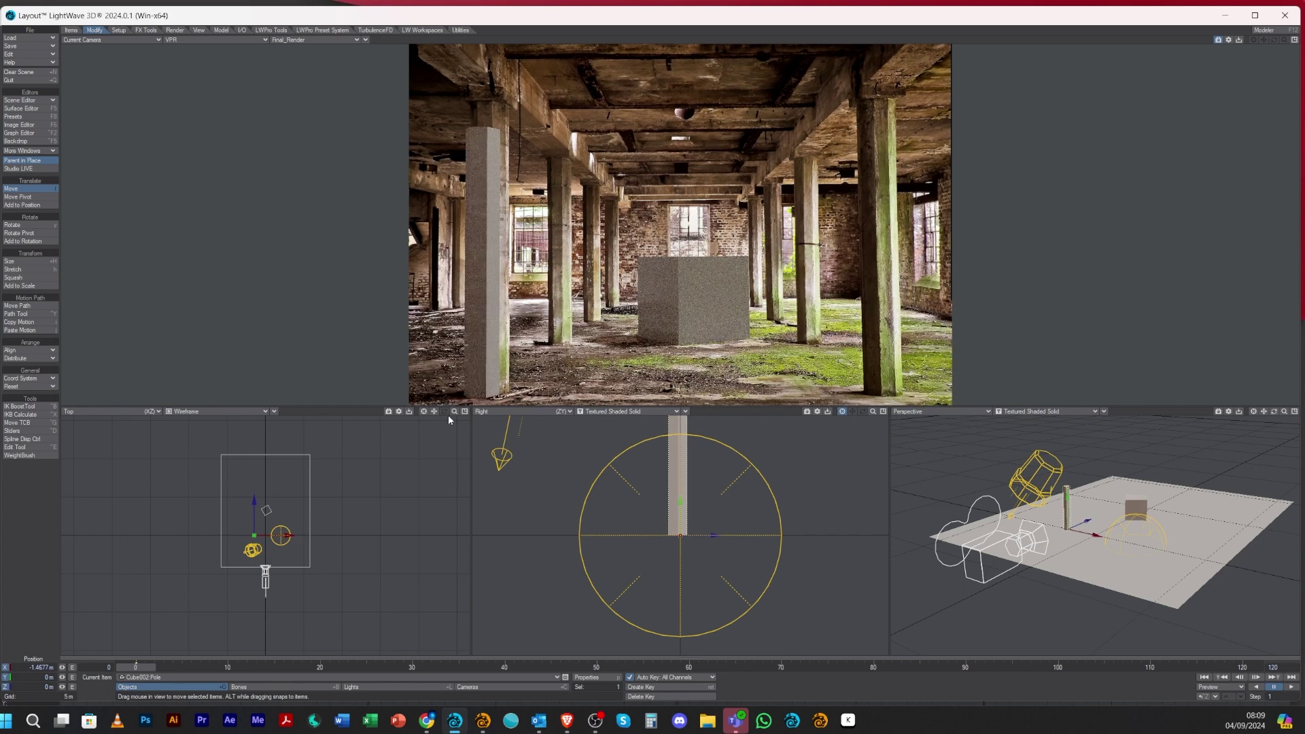
click(424, 412)
drag(455, 412, 651, 412)
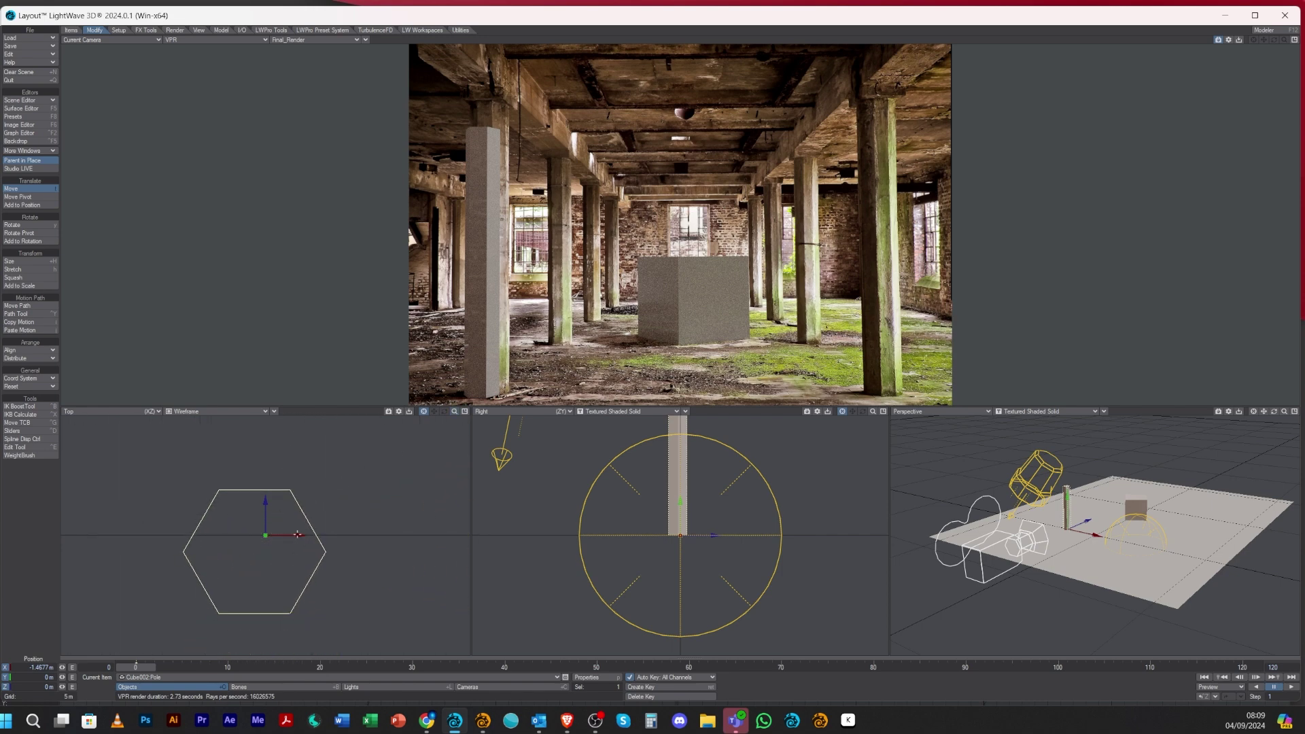
drag(298, 535, 294, 535)
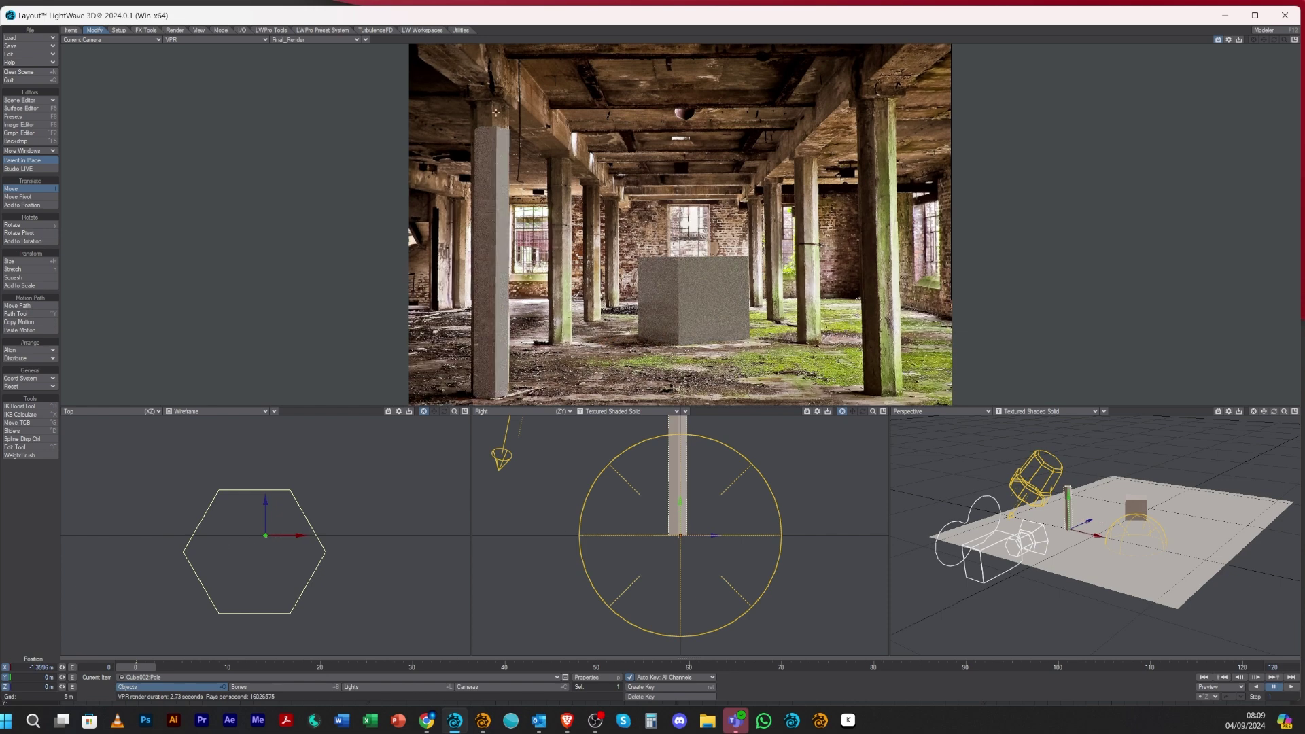
Match the pole to the nearest left pillar by scaling it uniformly to about 1.116 and shifting it to X about -1.41 m
click(46, 261)
drag(271, 546, 271, 546)
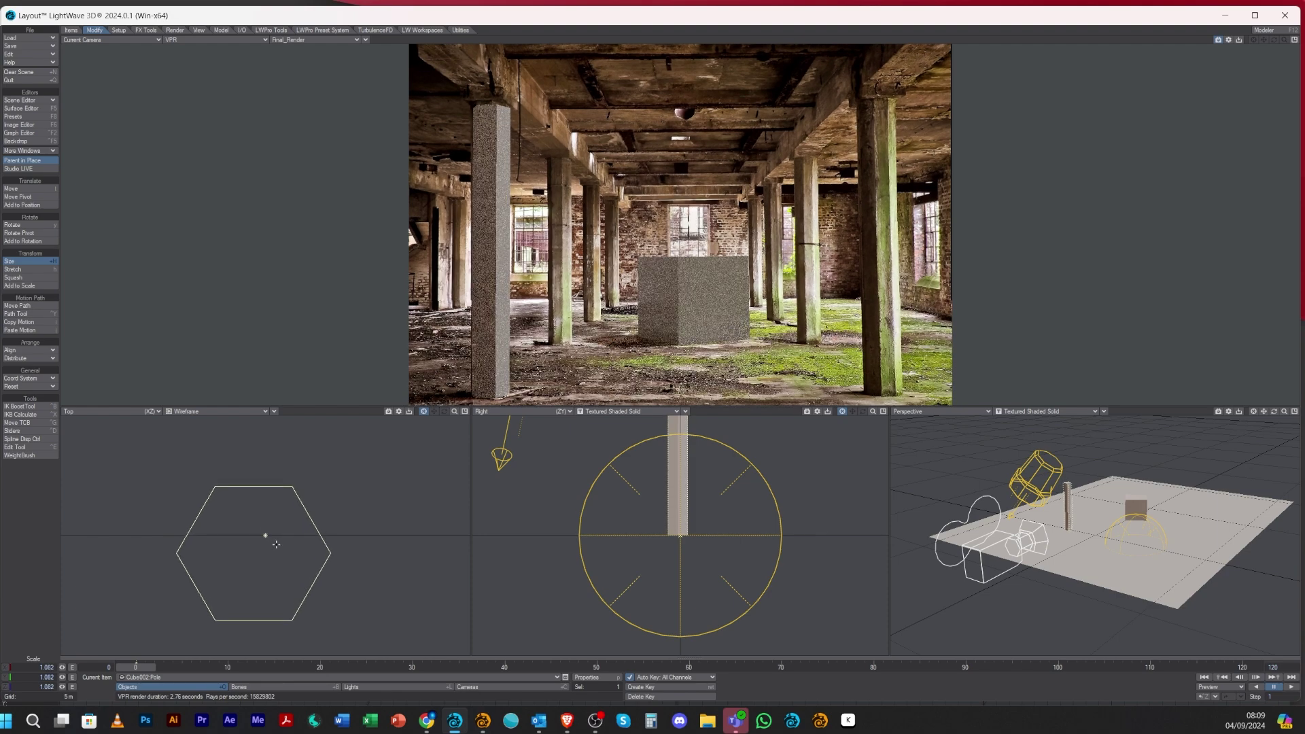
key(t)
drag(303, 544, 299, 544)
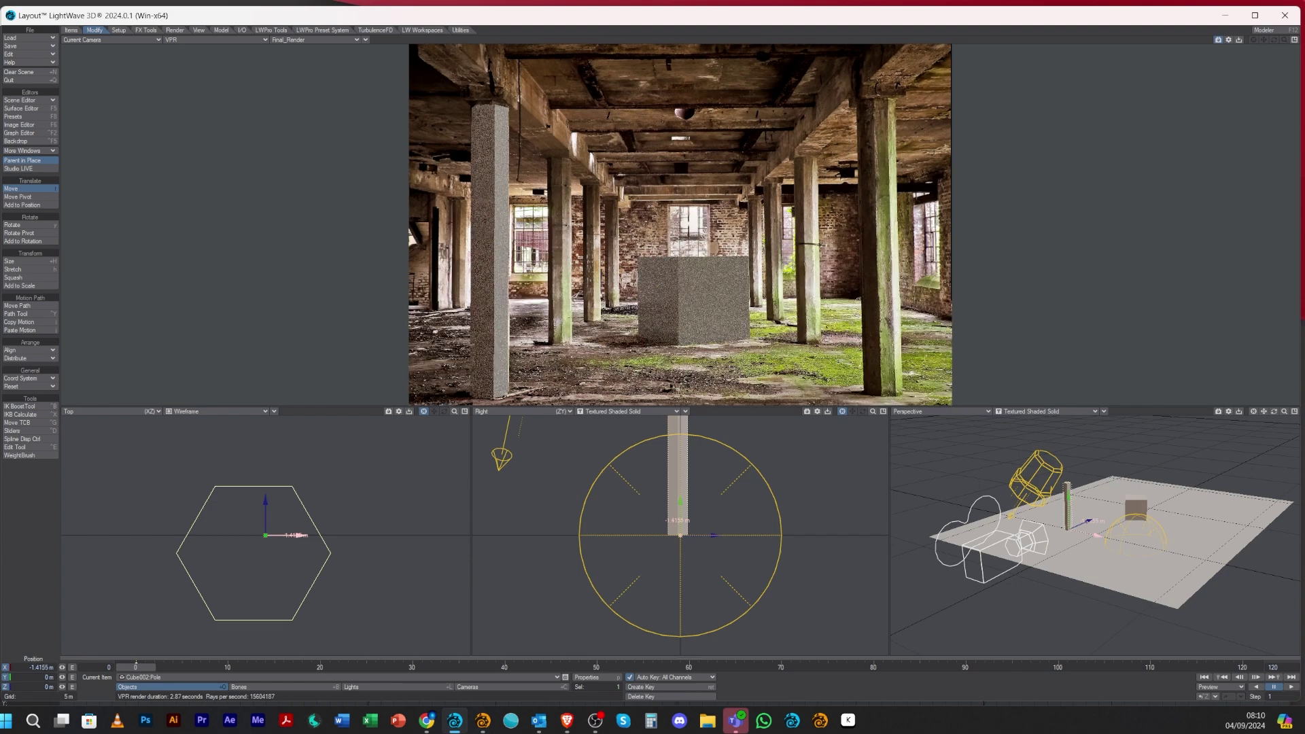
drag(299, 537, 301, 536)
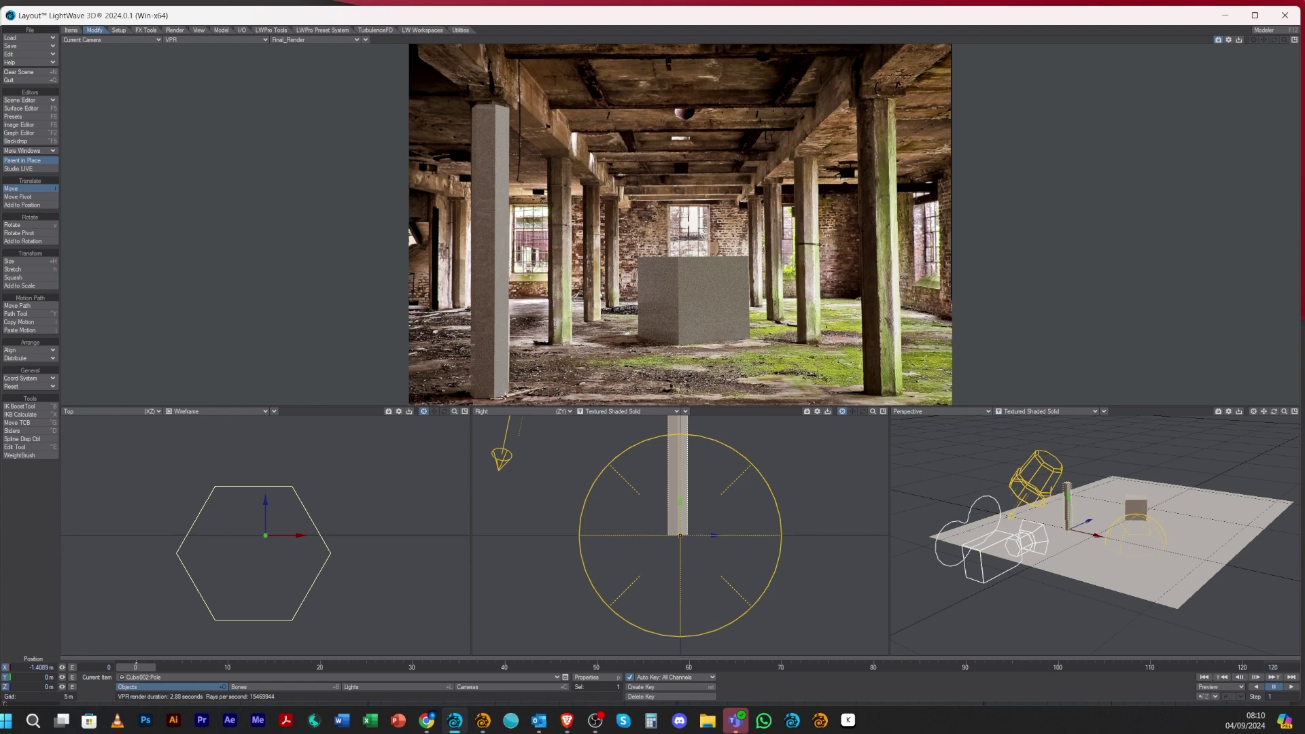
drag(299, 535, 300, 535)
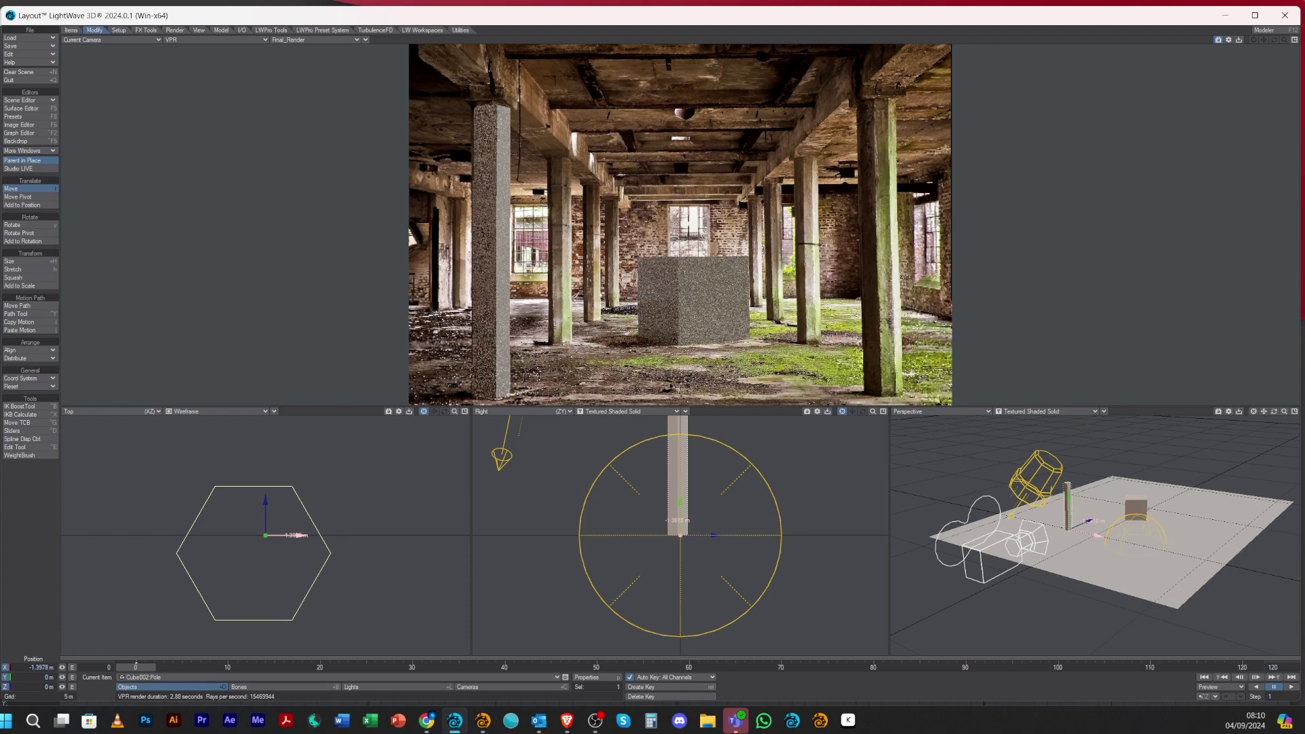
key(ctrl+z)
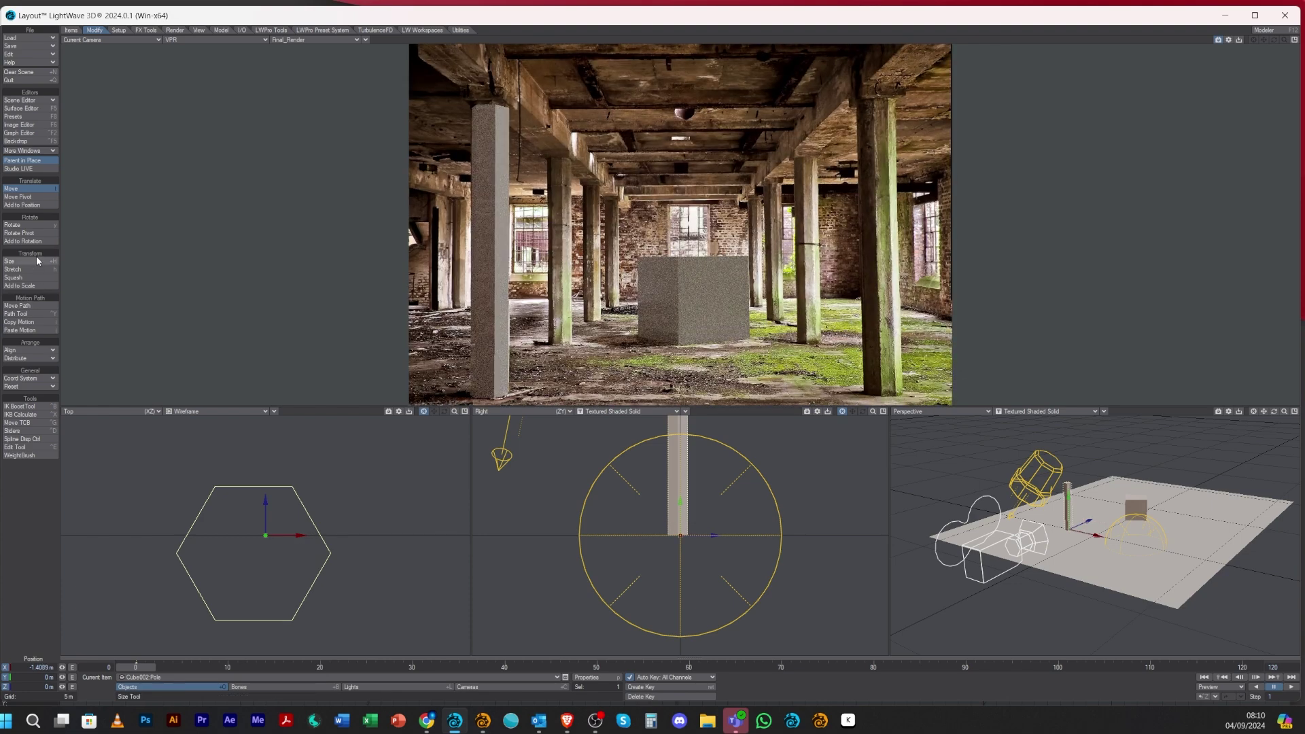
click(27, 261)
drag(241, 590, 251, 588)
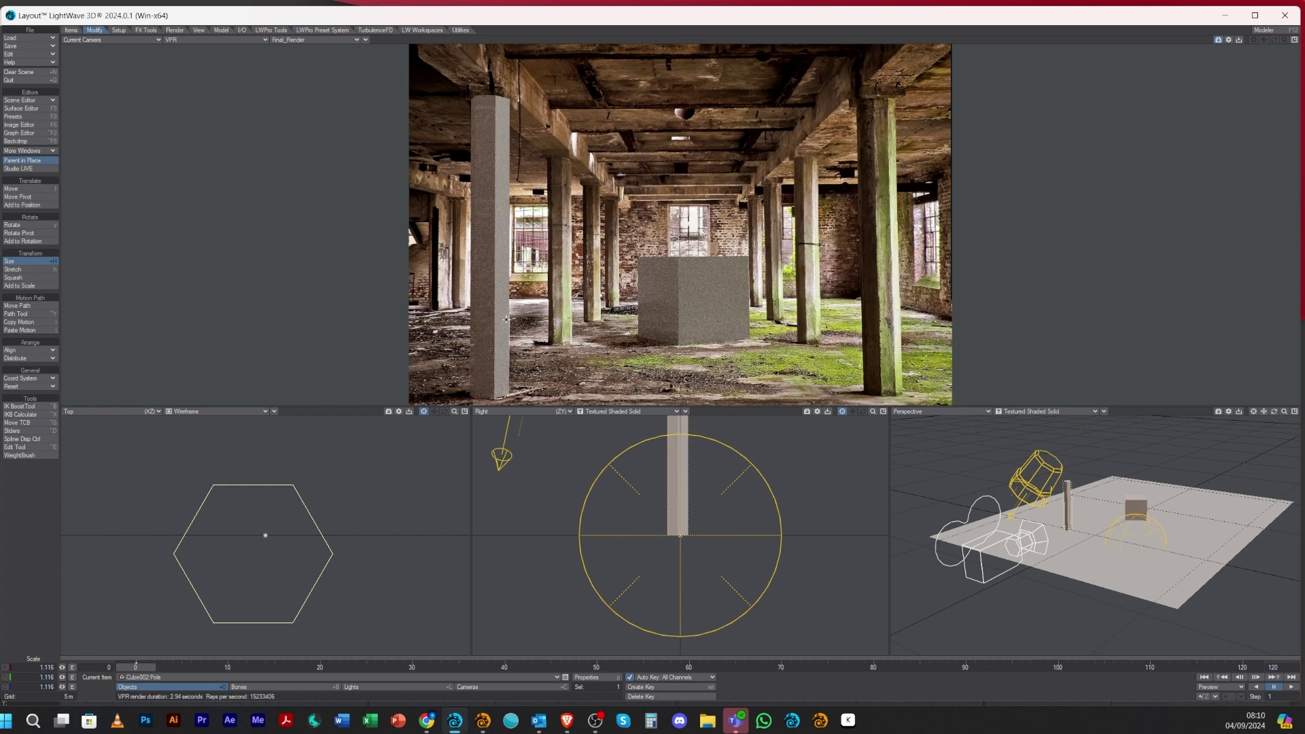
Clone the pole and move the copies over the photo's remaining pillars to form two rows of four
drag(454, 411, 434, 428)
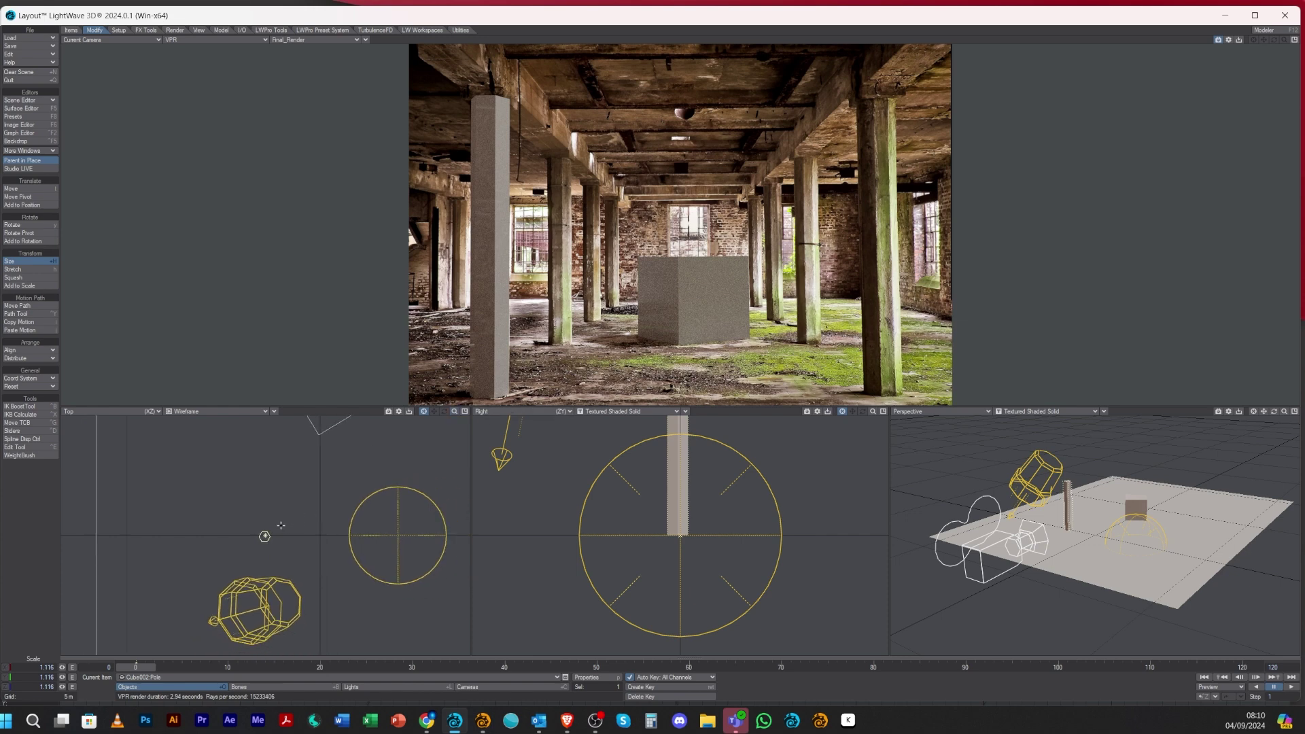
click(39, 189)
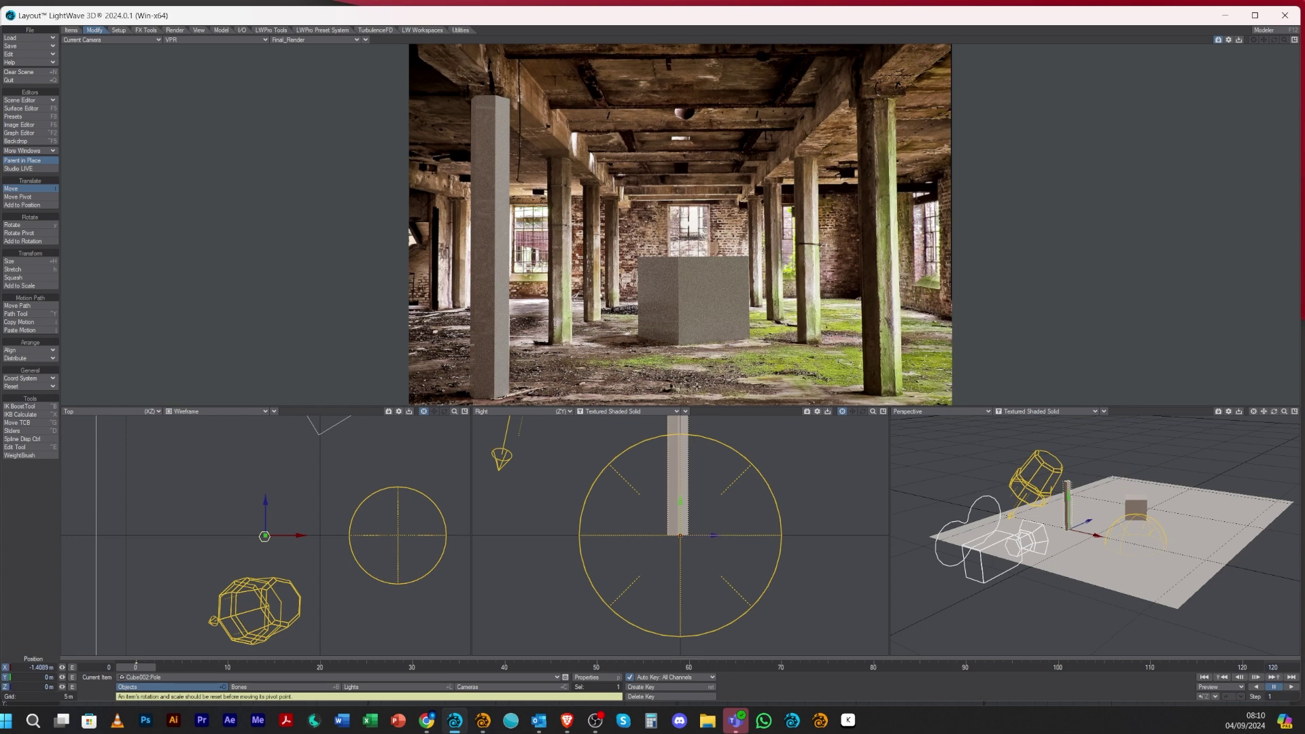
key(ctrl+c)
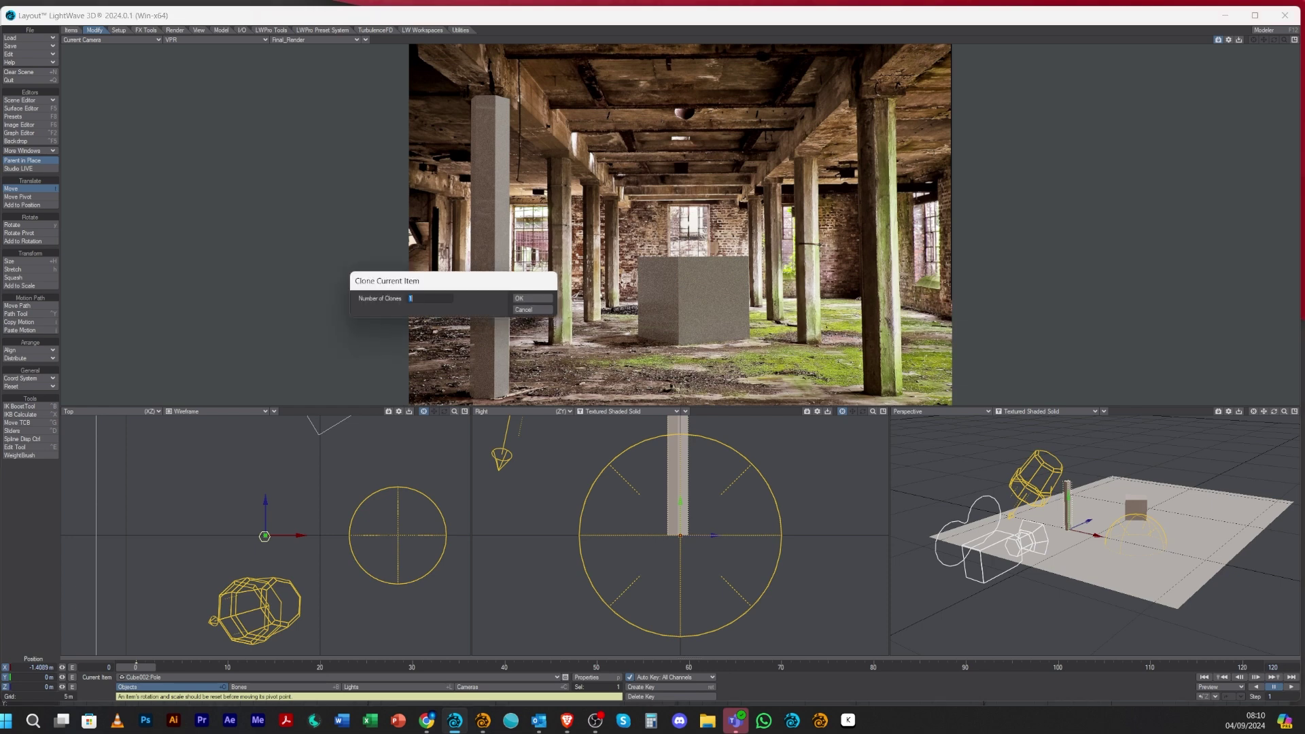
click(527, 303)
drag(264, 502, 266, 499)
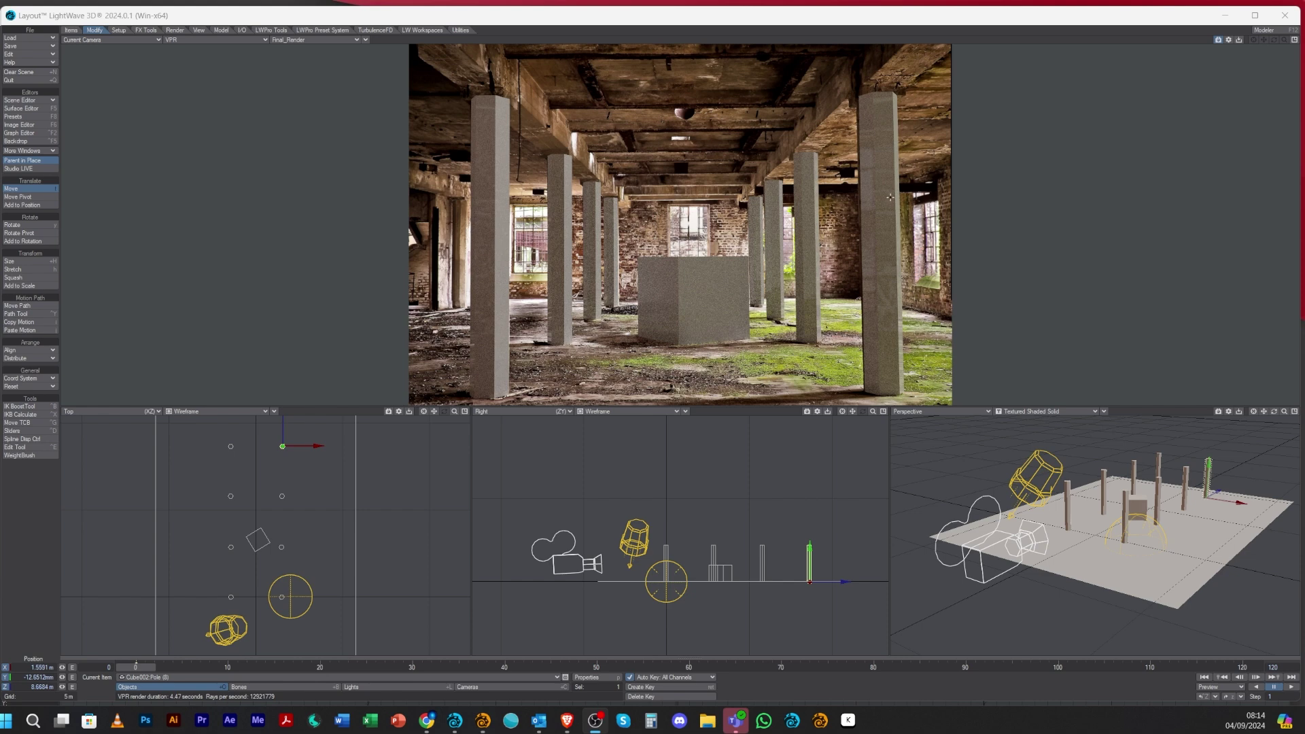
Set the Poles surface's shading model to Shadow Catcher and its specular to 0%
click(29, 109)
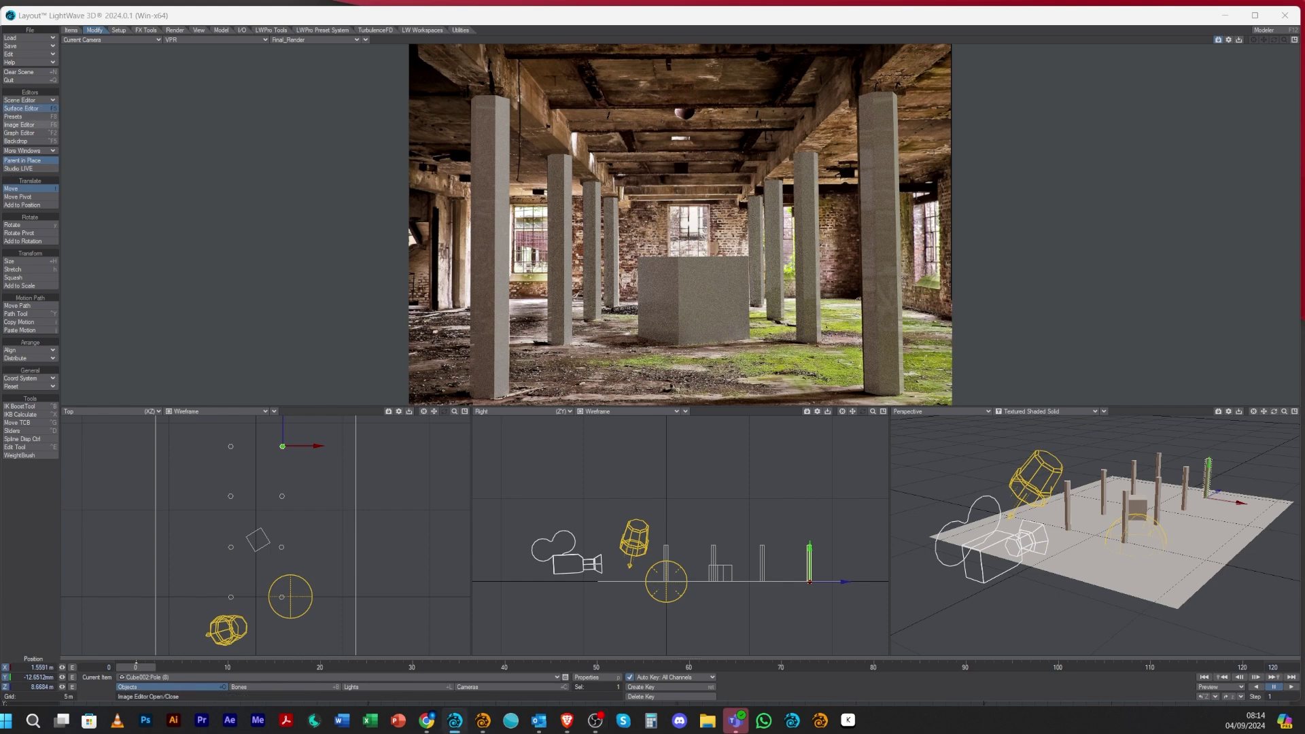
drag(329, 96, 324, 100)
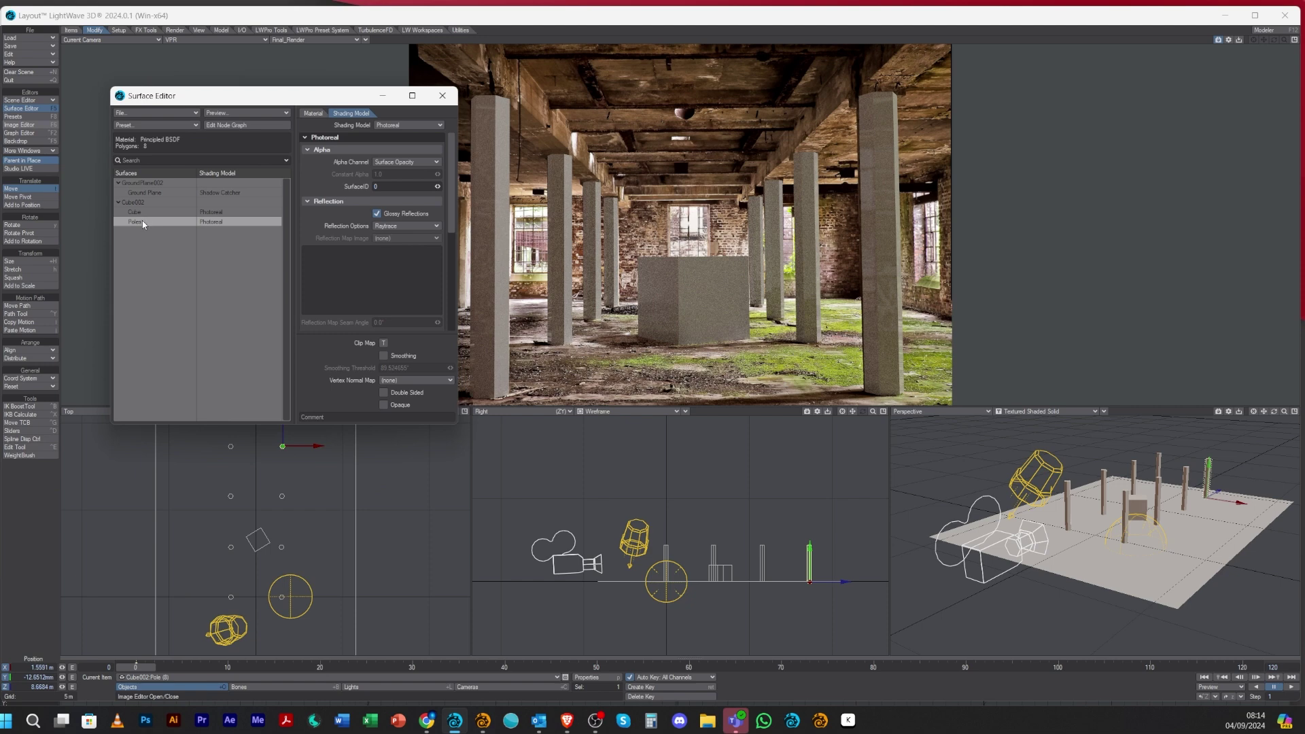
click(388, 126)
click(389, 131)
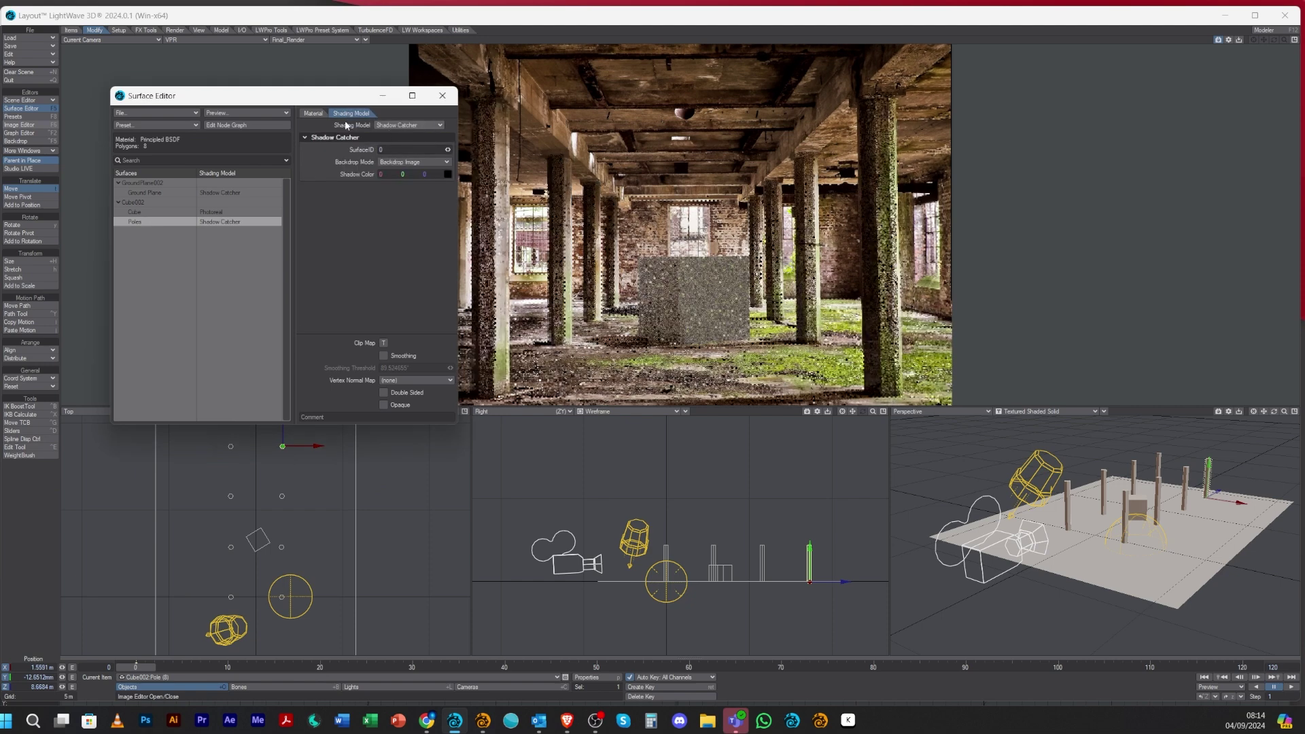
click(314, 113)
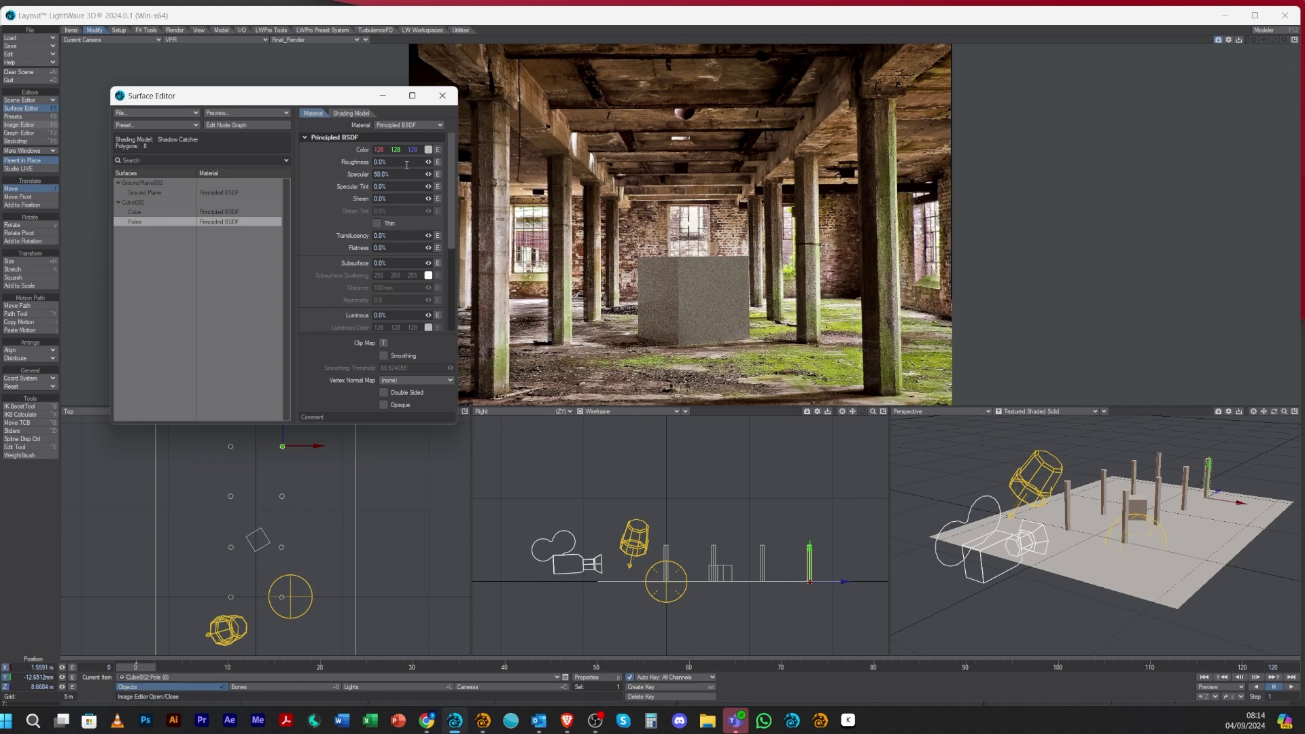
drag(428, 175, 386, 175)
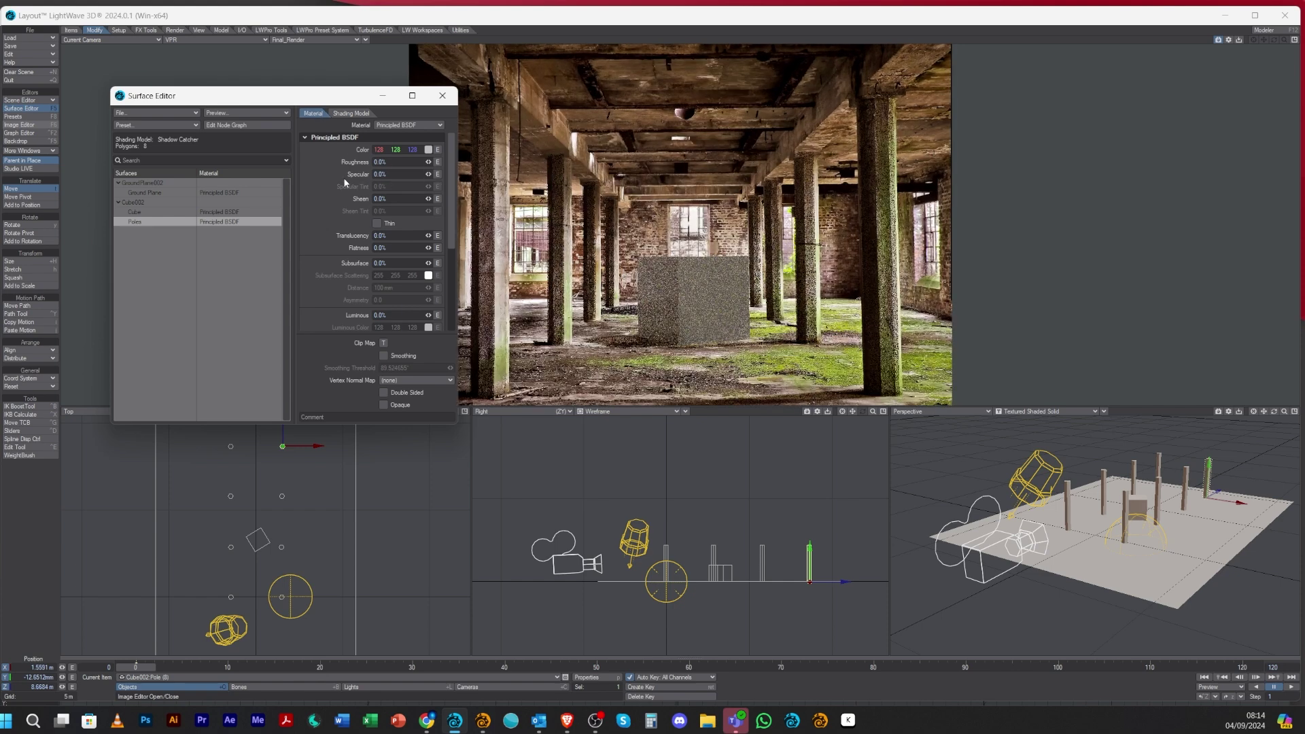
click(440, 97)
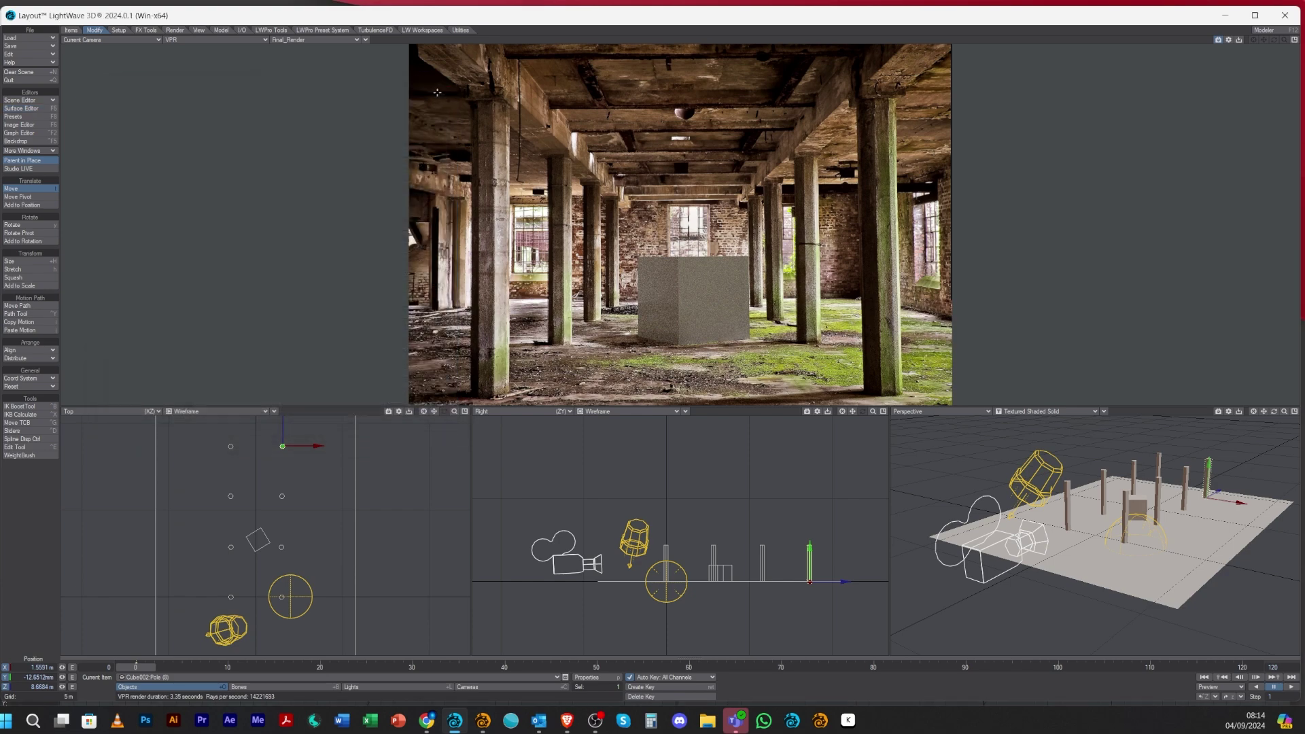
Move the cube behind the left row's second pole, to X about -1.89 m and Z about 4.13 m
click(265, 537)
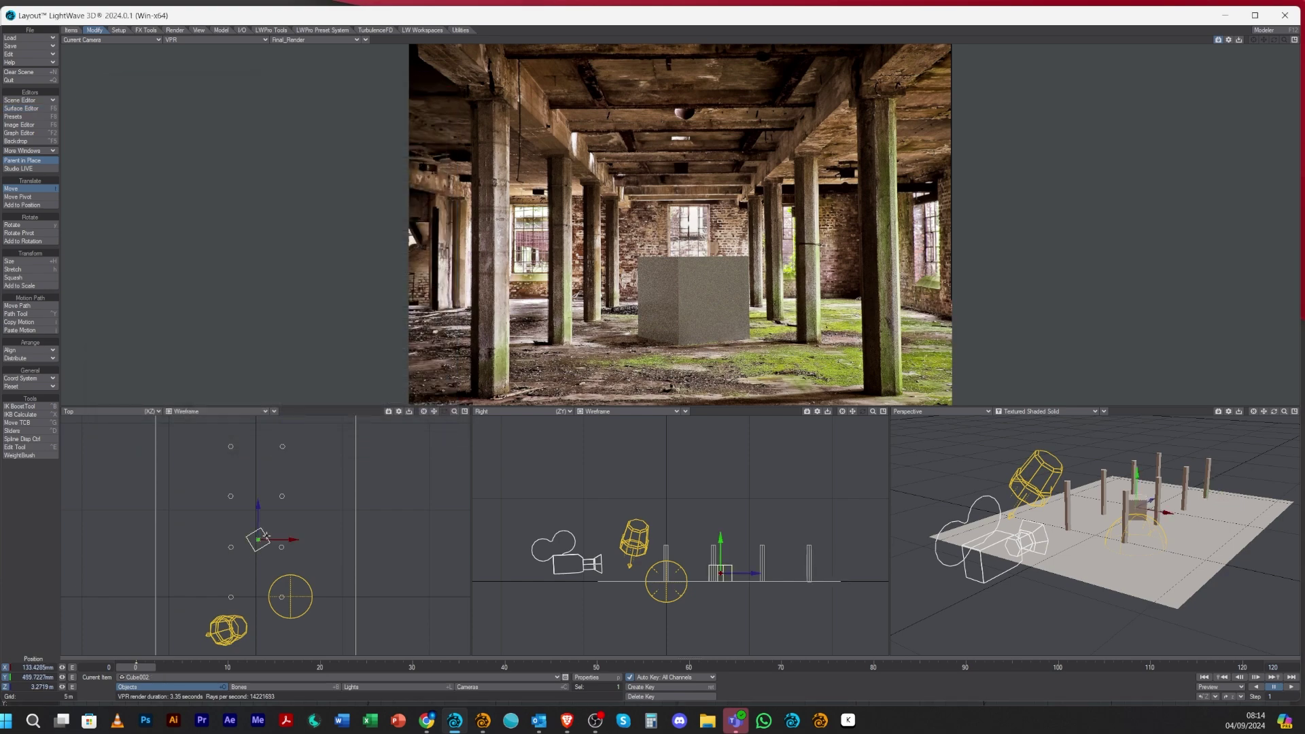
drag(292, 539, 278, 540)
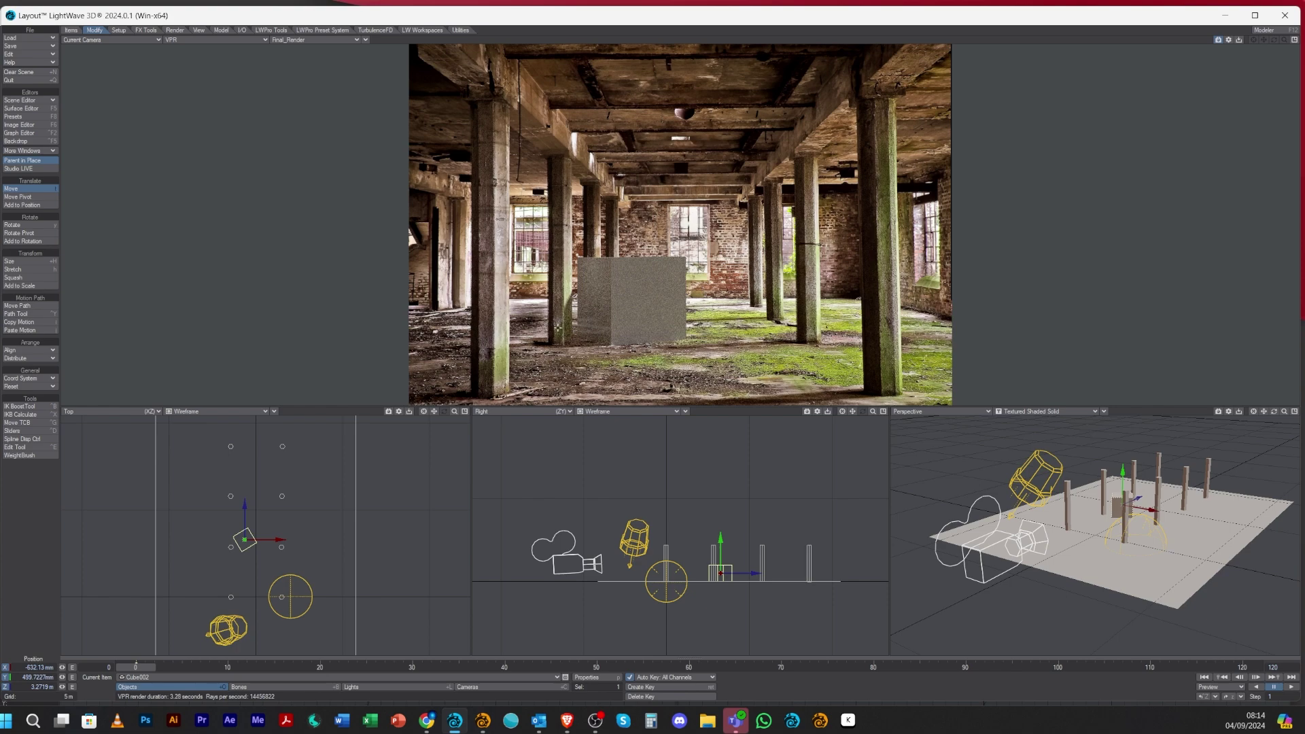
mouse_move(253, 539)
mouse_down()
mouse_move(228, 525)
mouse_move(257, 525)
mouse_up()
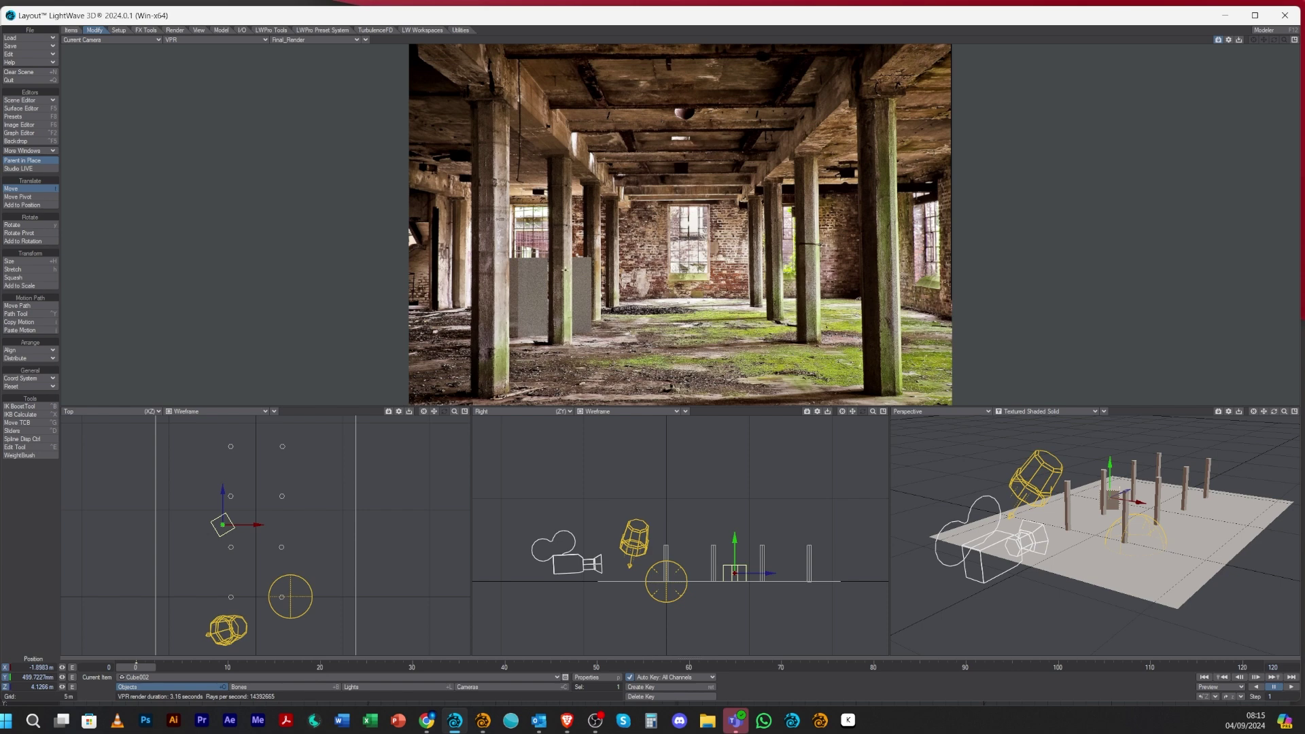
Refine the left row's second pole by scaling it to about 1.13 and shifting it to X -1.4 m
scroll(169, 584, up, 5)
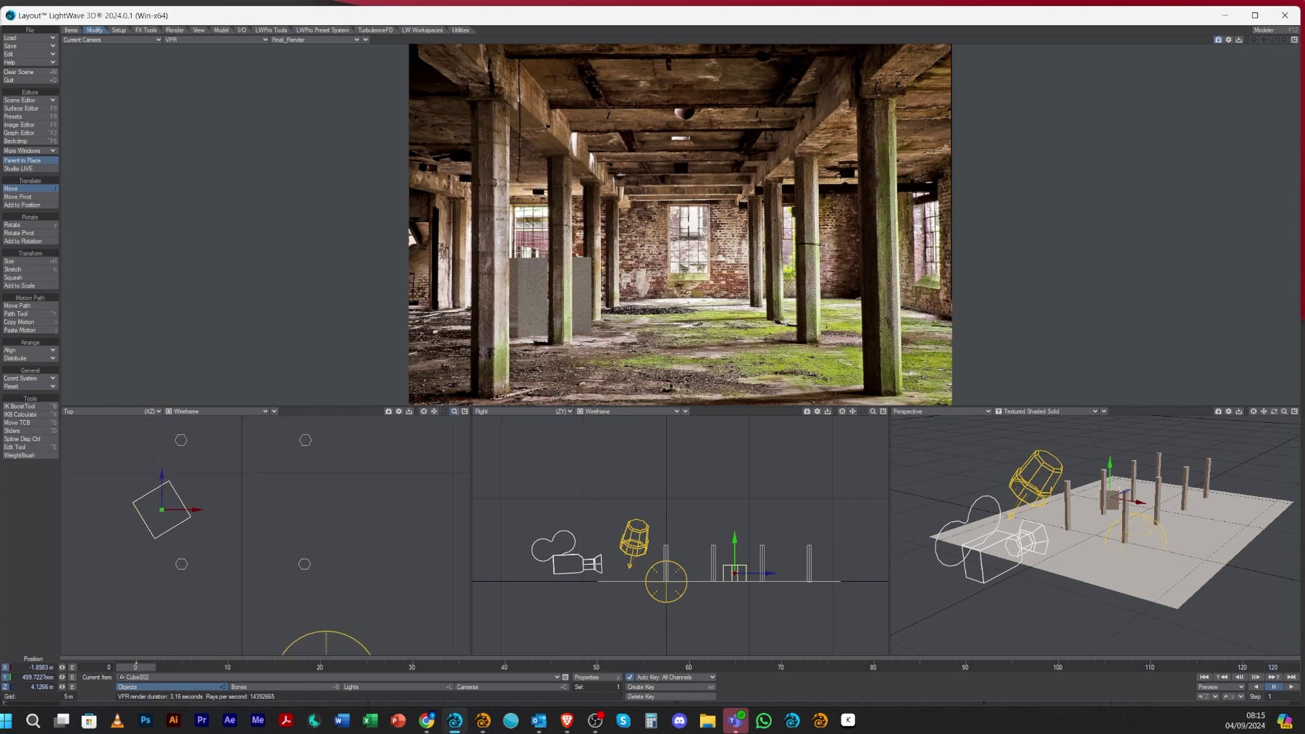
click(164, 569)
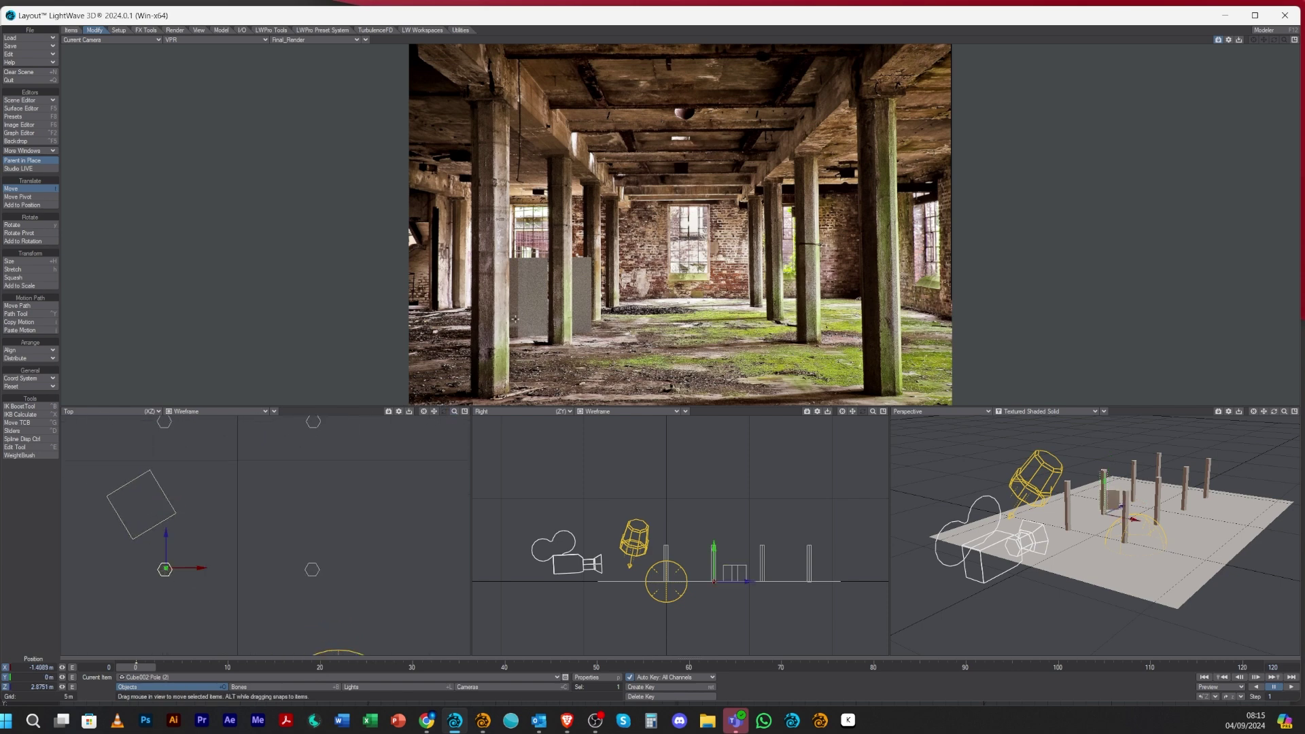
click(26, 261)
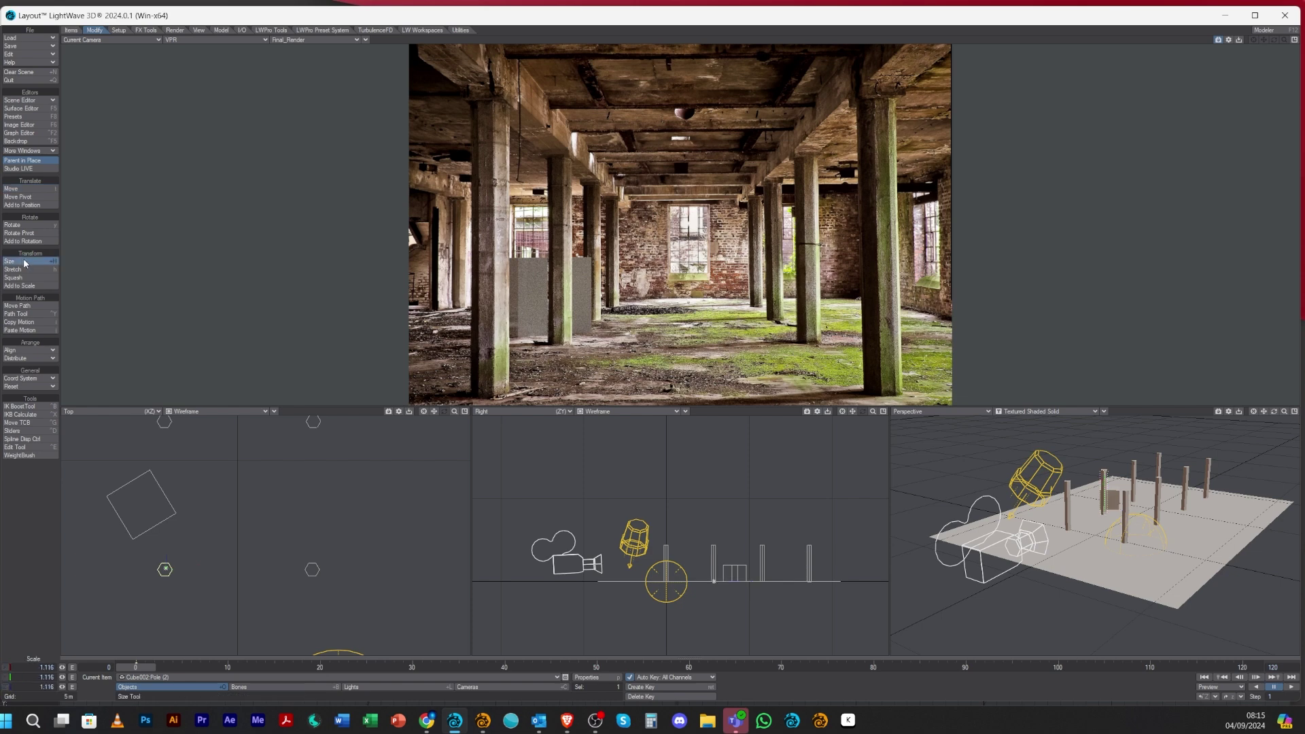
click(424, 412)
drag(454, 412, 589, 412)
drag(278, 558, 281, 558)
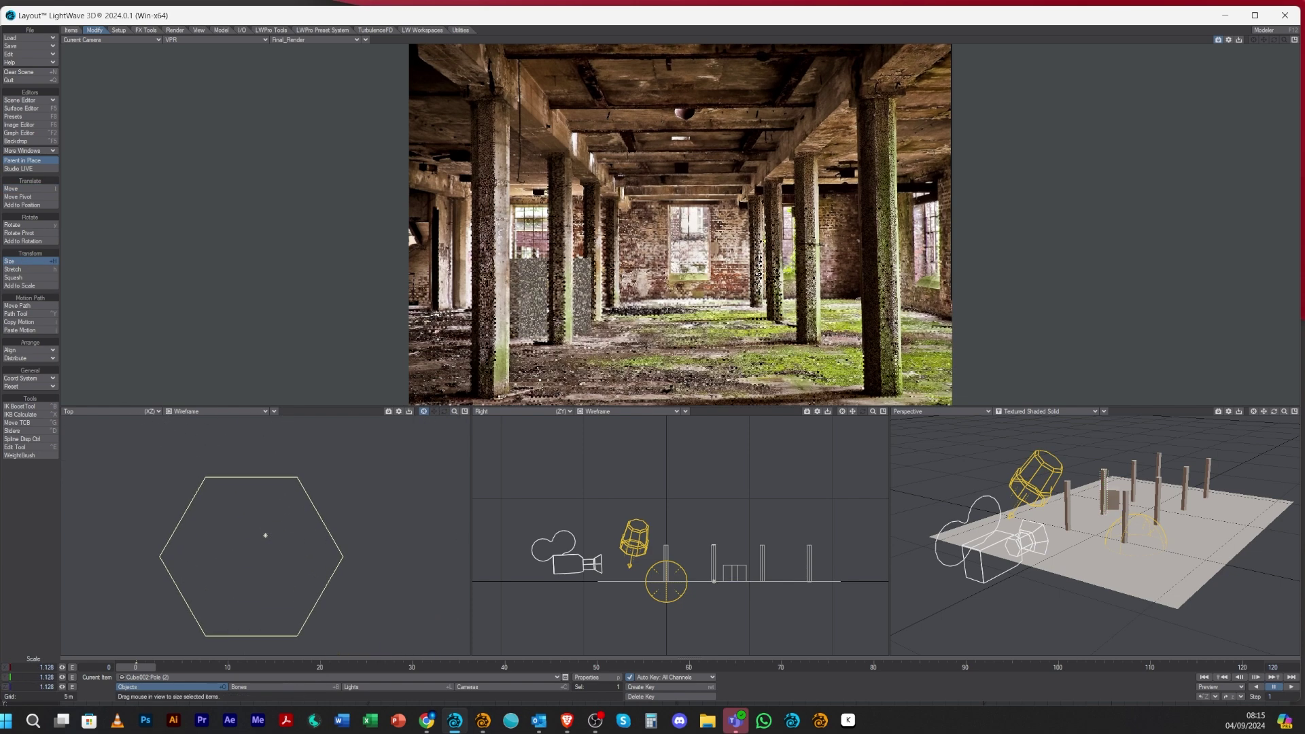
click(26, 188)
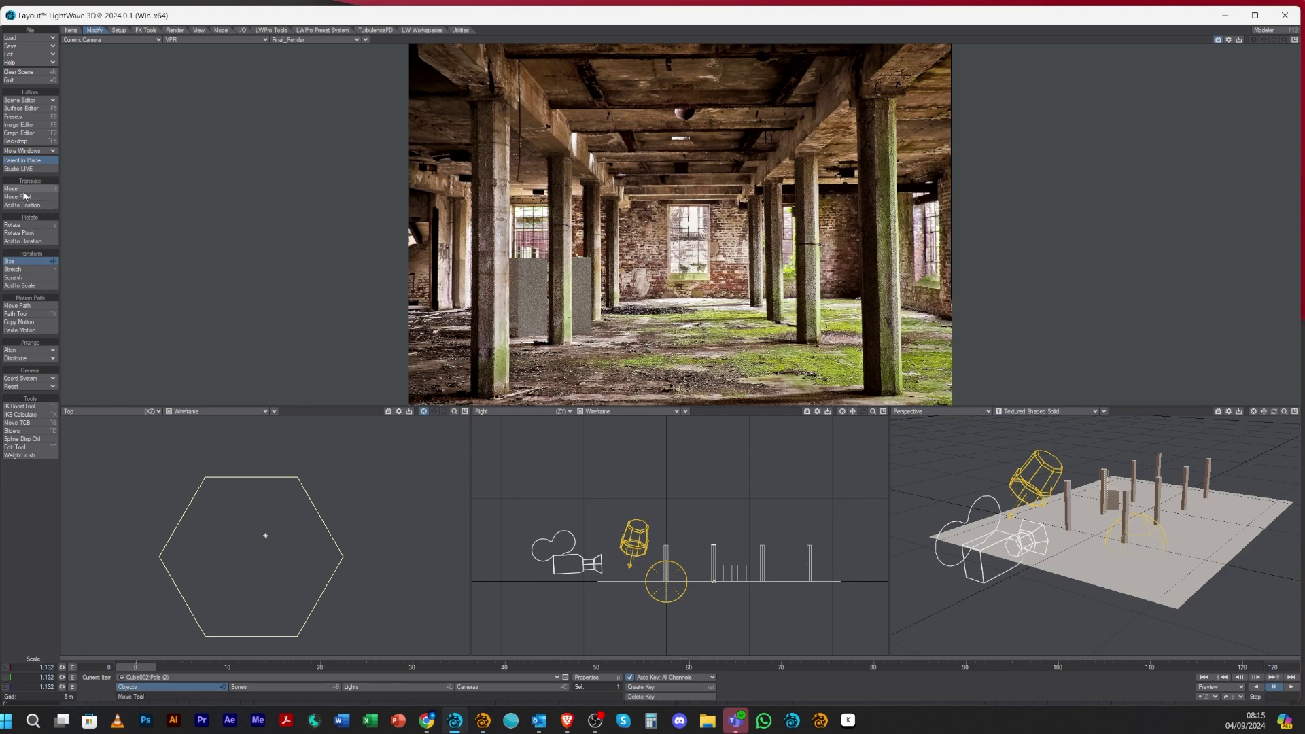
drag(320, 541, 320, 541)
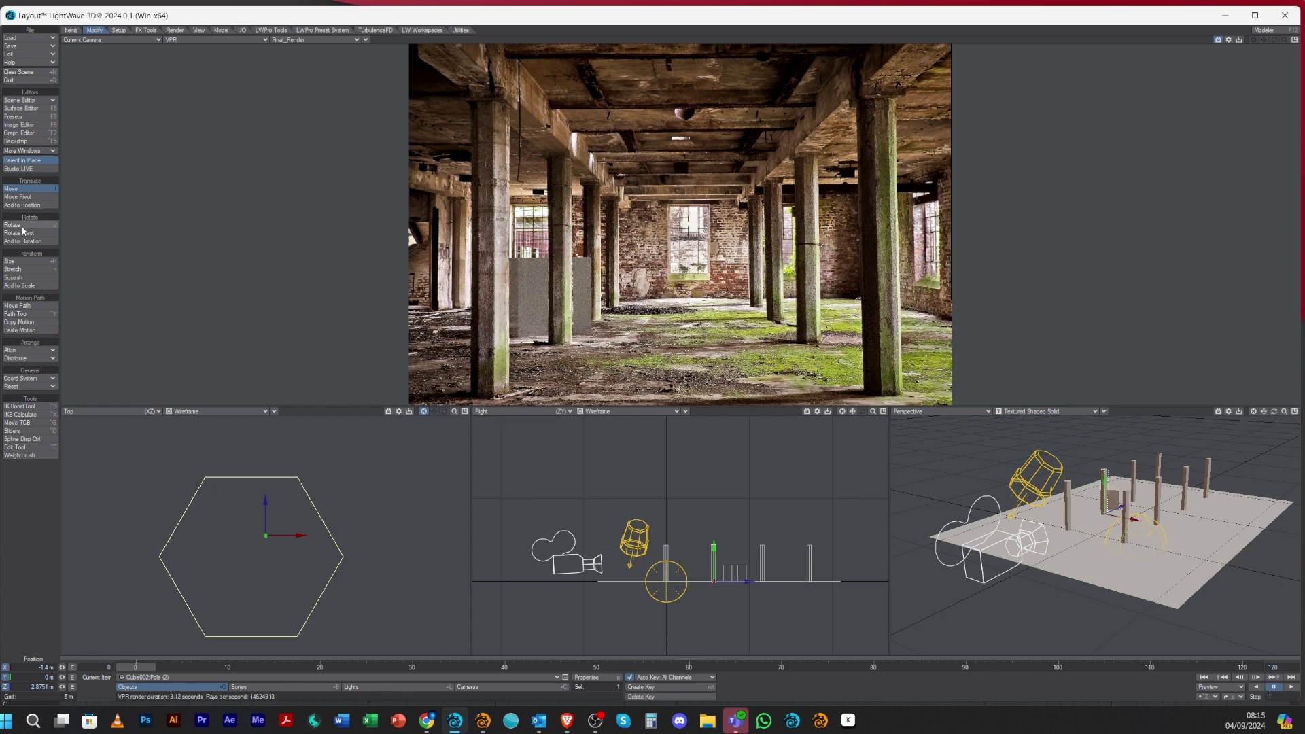
click(20, 261)
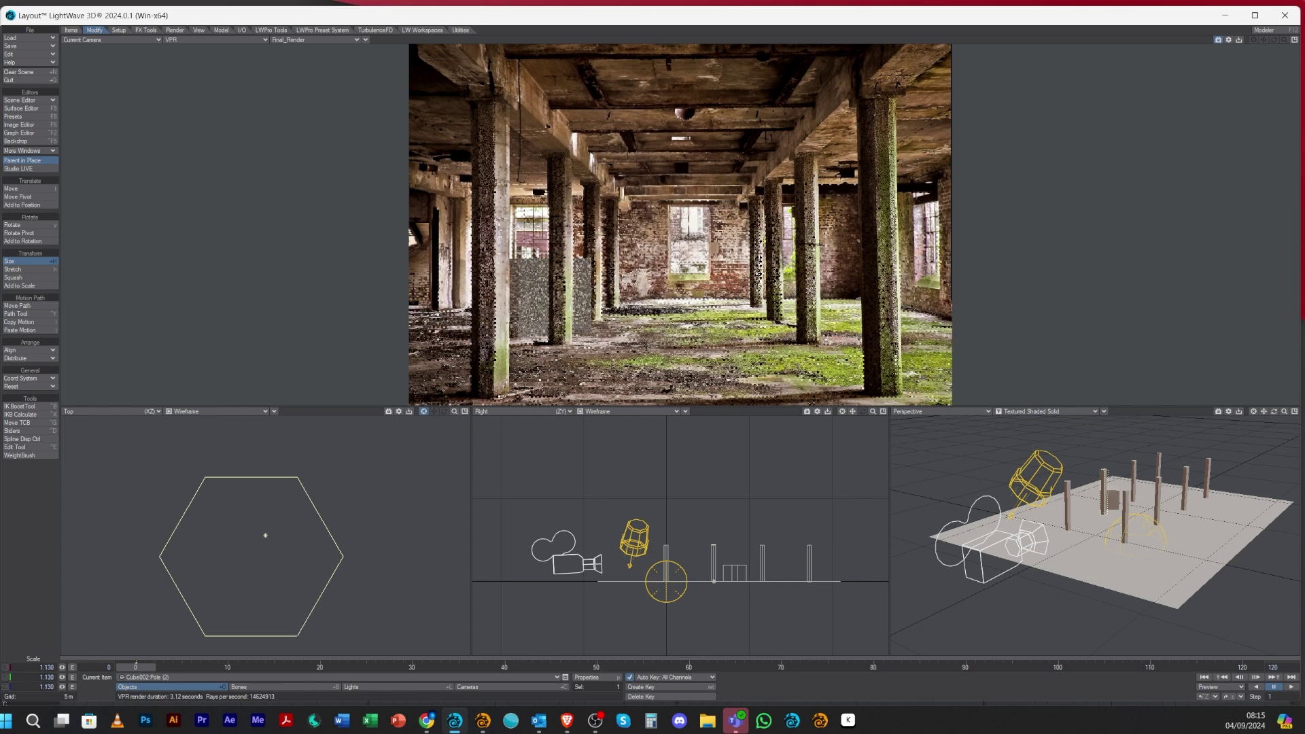
key(t)
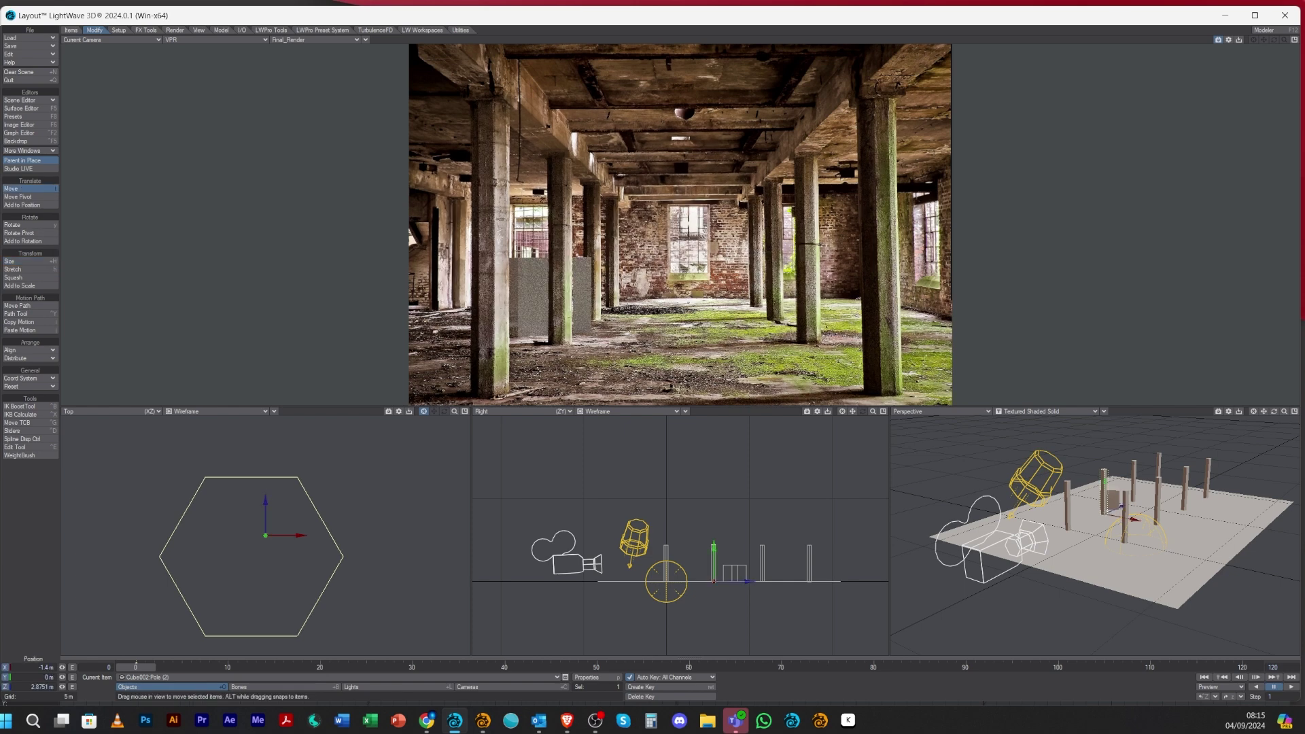
Move the cube back between the two pole rows, to X about 14 mm and Z about 4.58 m
drag(456, 412, 357, 413)
click(261, 471)
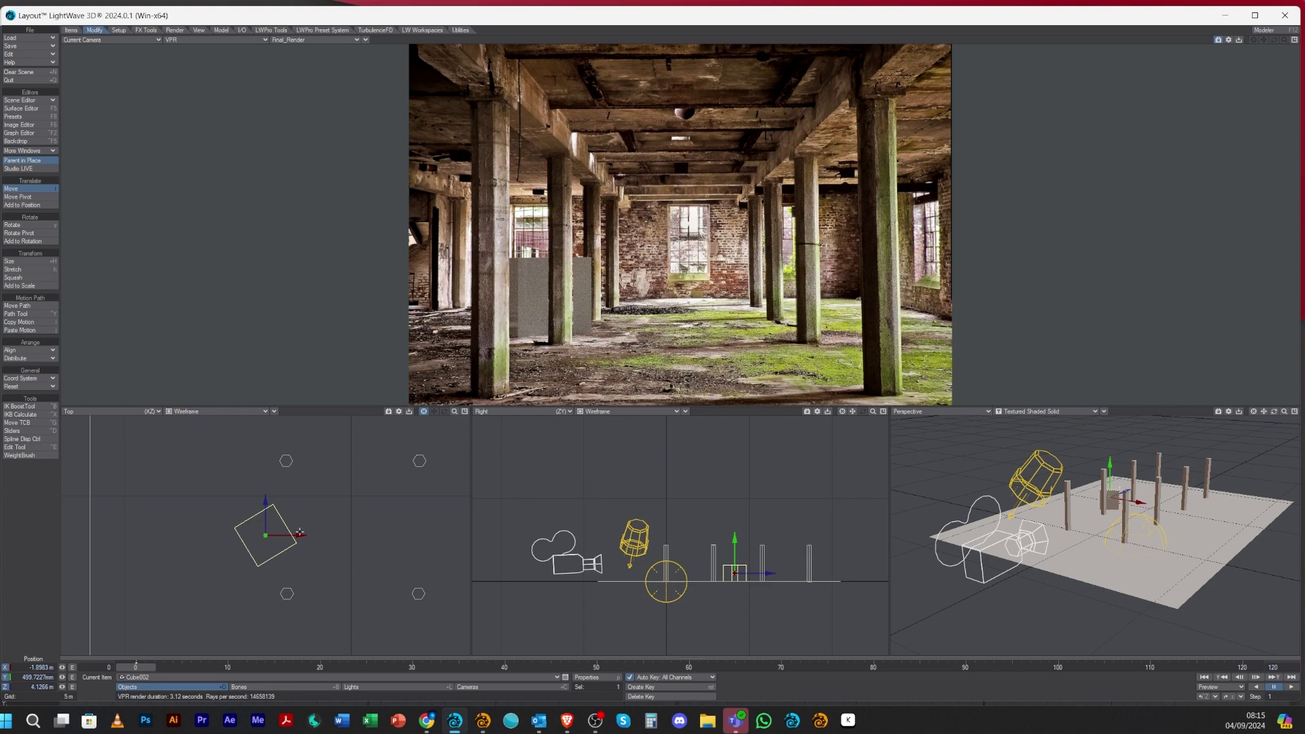
drag(299, 532, 266, 562)
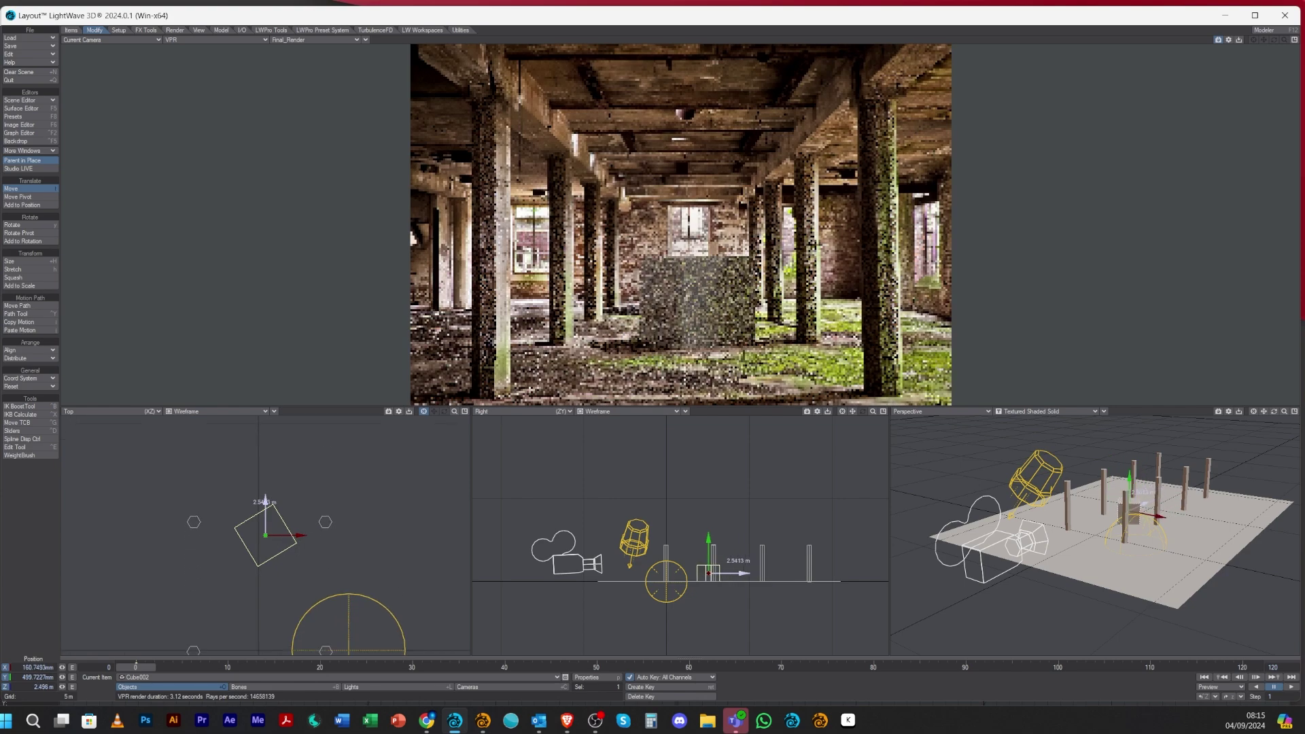
drag(265, 501, 265, 475)
drag(300, 535, 271, 524)
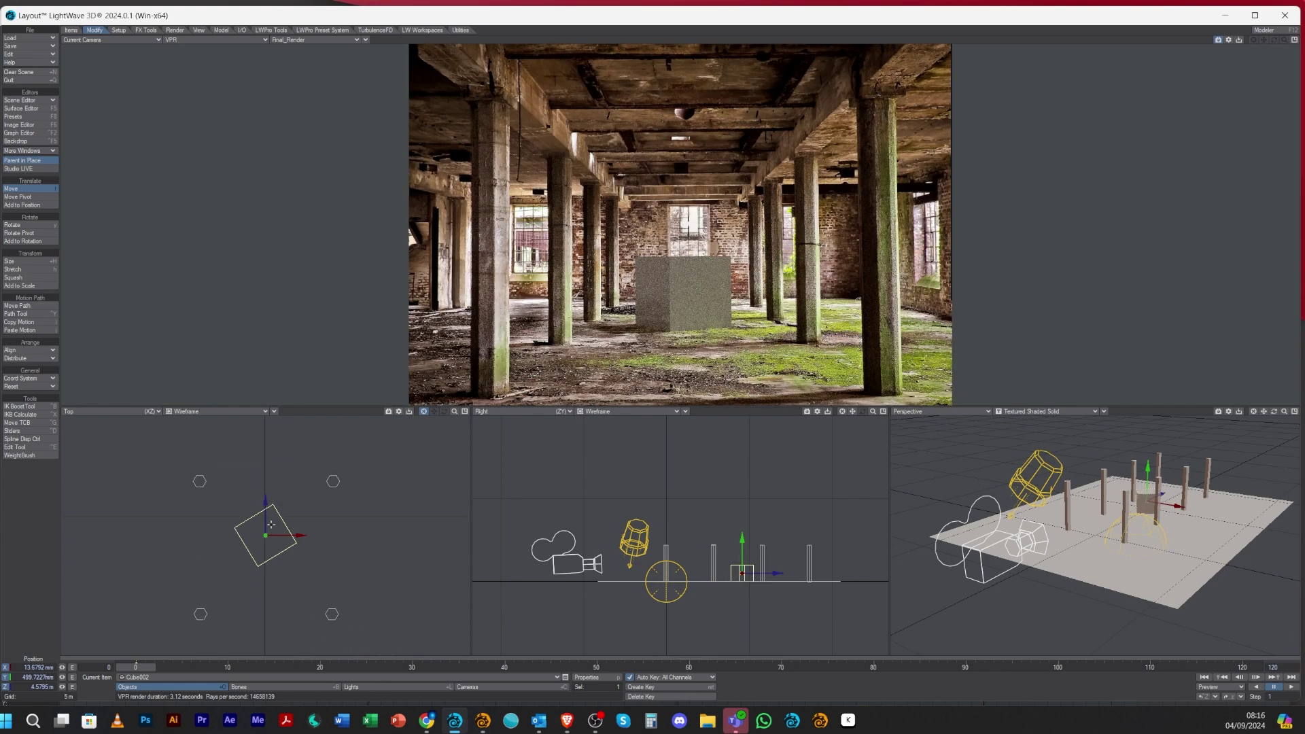
Place a clone of the cube behind the left pole row at X about -3.04 m, Z about 7.9 m, with heading about -76.1°
key(ctrl+c)
click(528, 300)
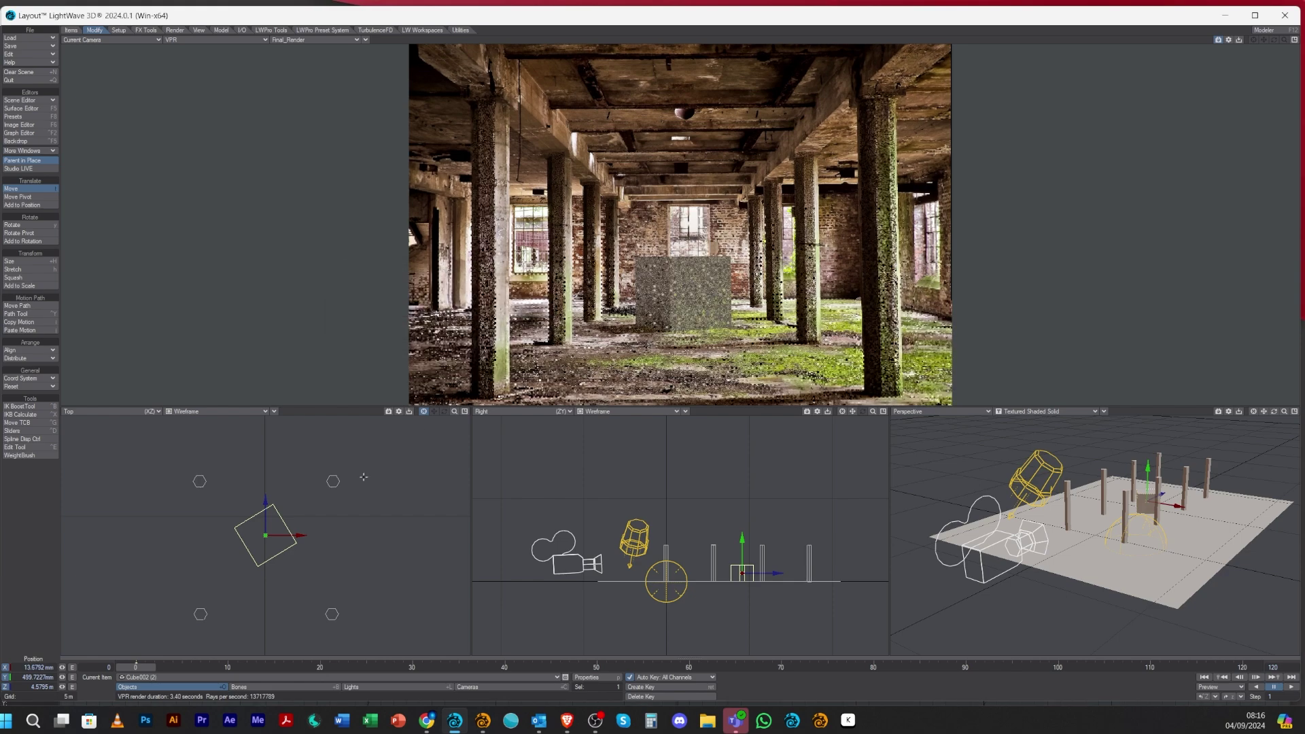
mouse_move(303, 535)
mouse_down()
mouse_move(265, 487)
mouse_move(265, 354)
mouse_up()
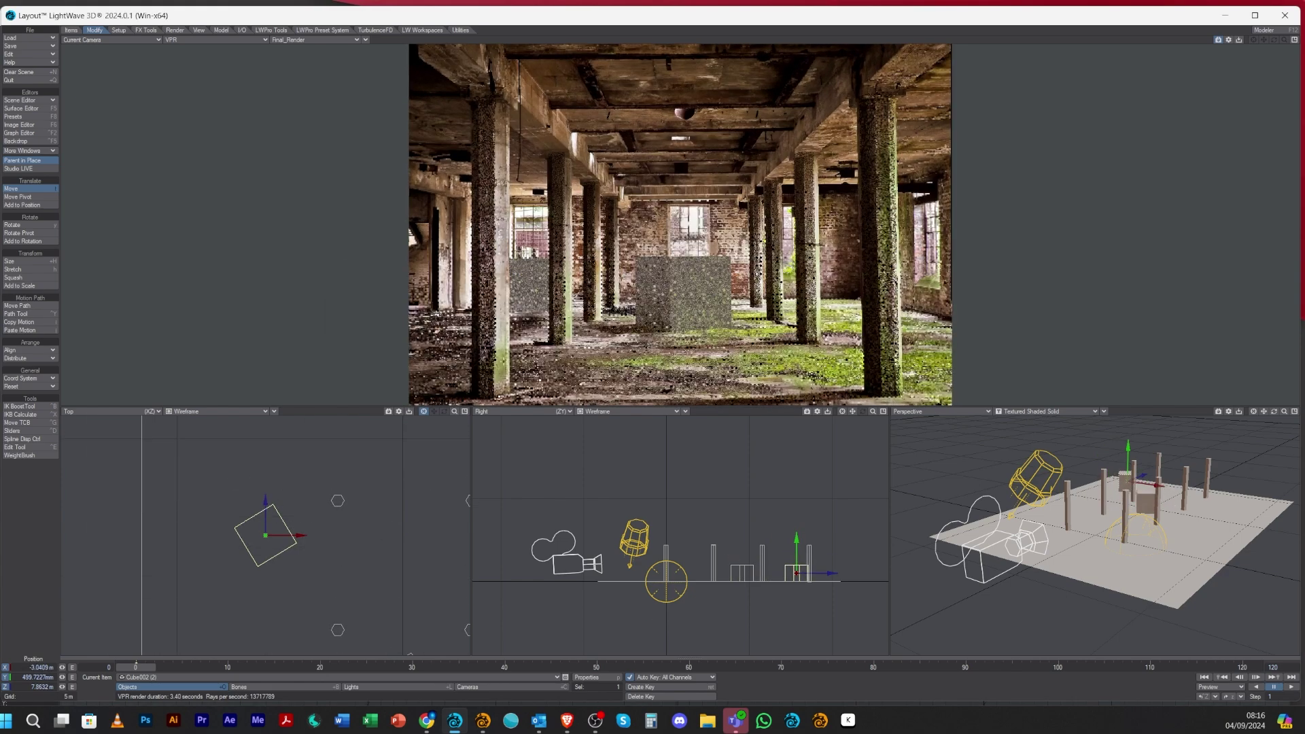
key(y)
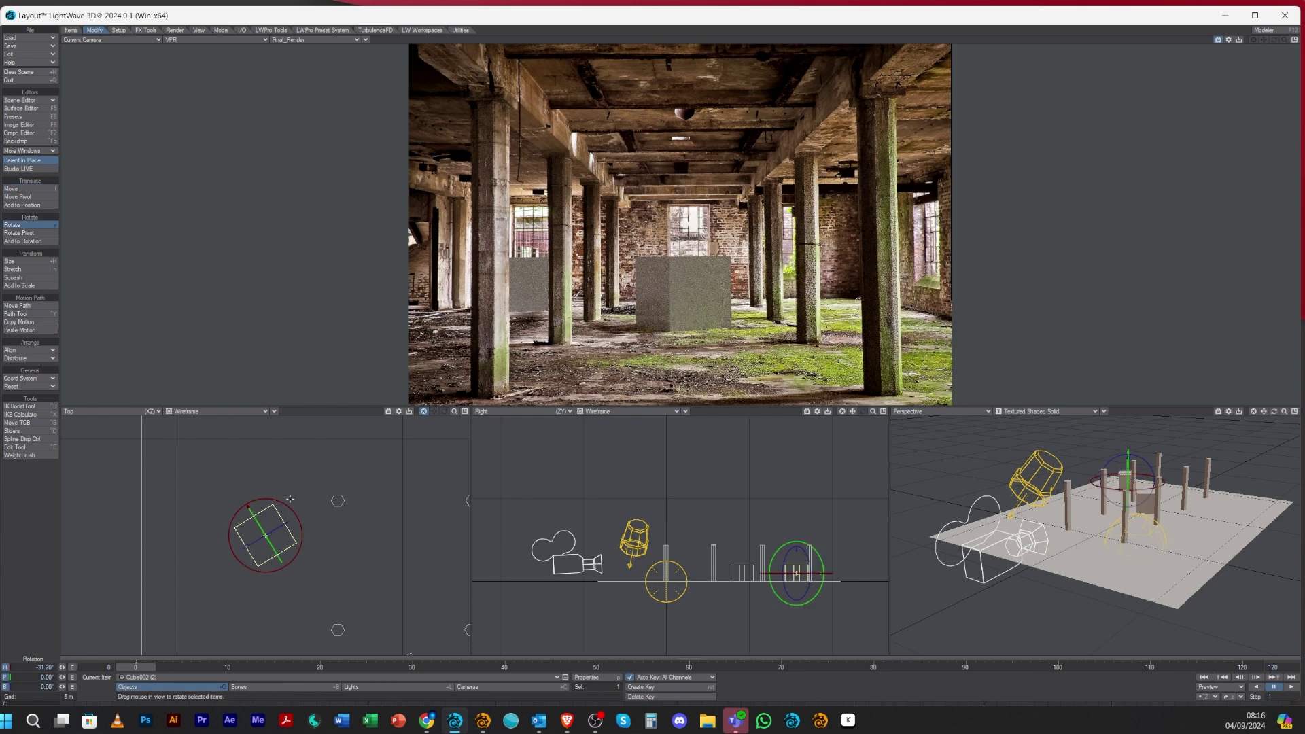
drag(292, 510, 265, 499)
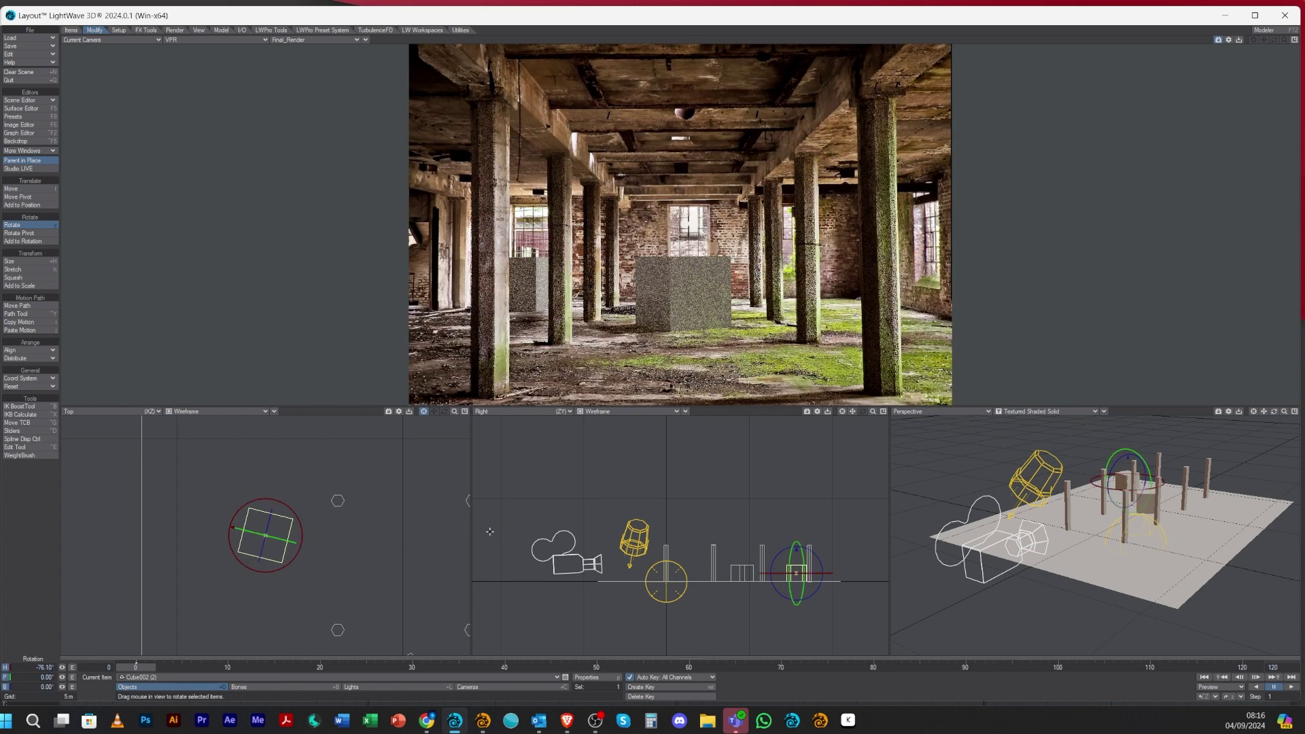
Clone the central cube, bring the copy forward to Z about 2.38 m, and scale it uniformly to about 0.602
click(682, 270)
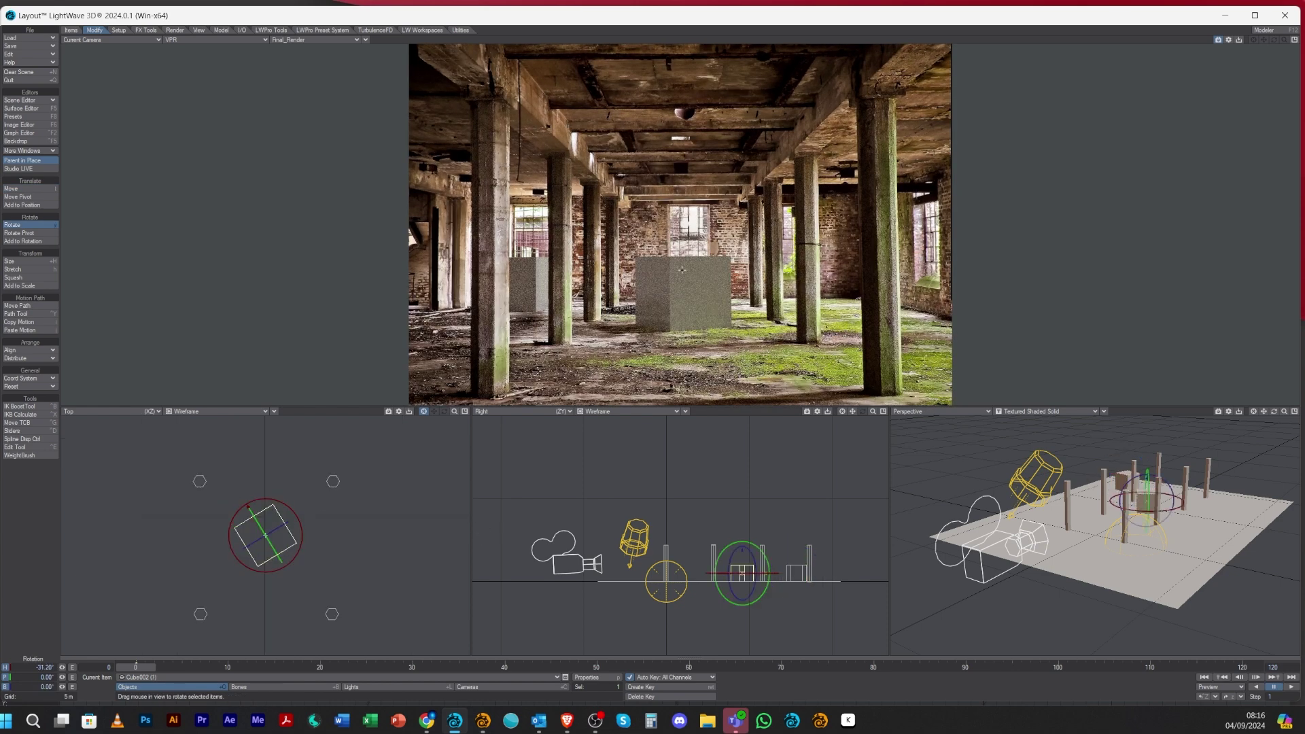
key(ctrl+c)
click(543, 300)
key(t)
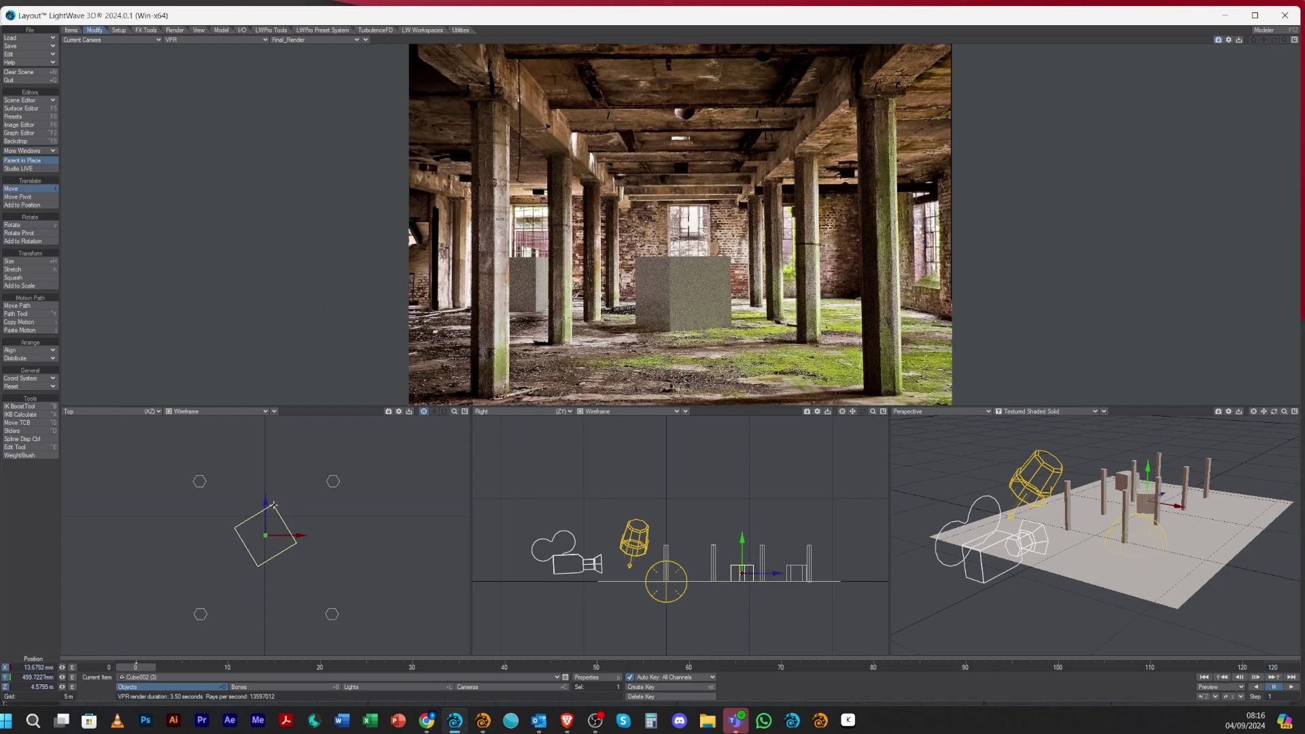
drag(274, 505, 270, 472)
click(17, 262)
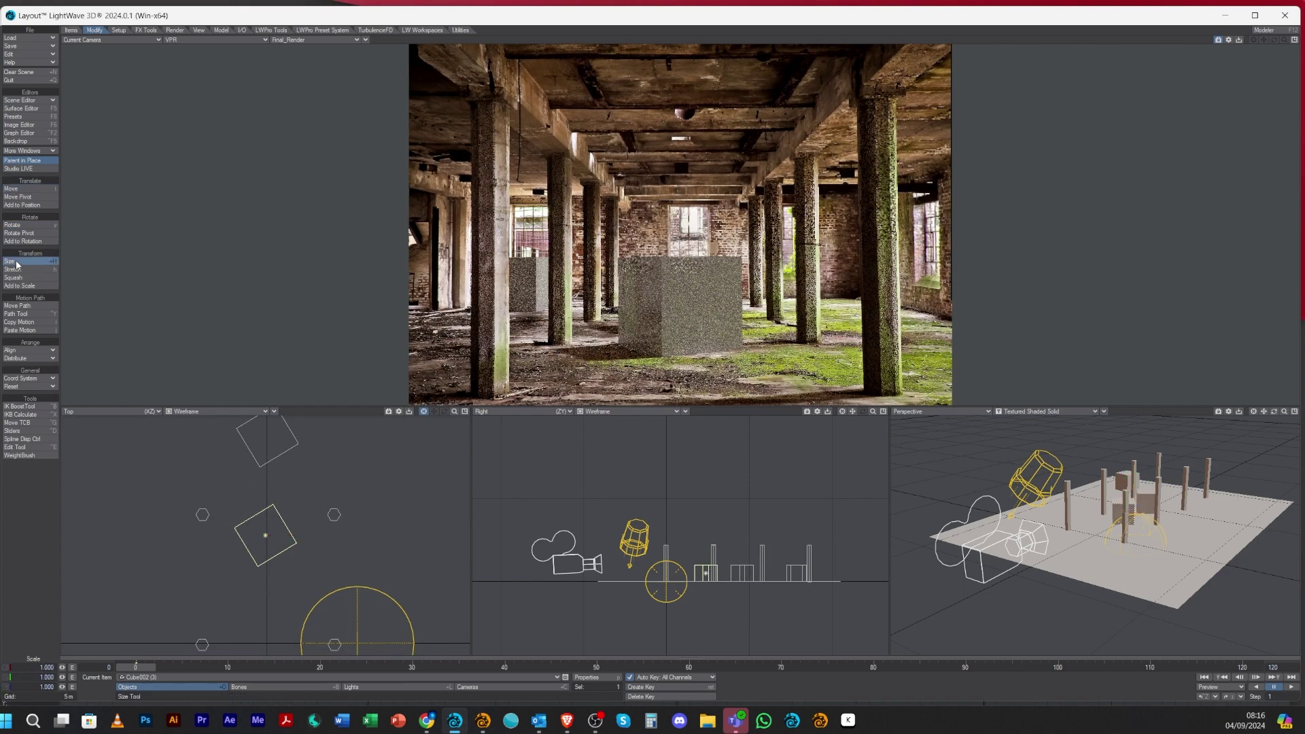
drag(266, 535, 200, 538)
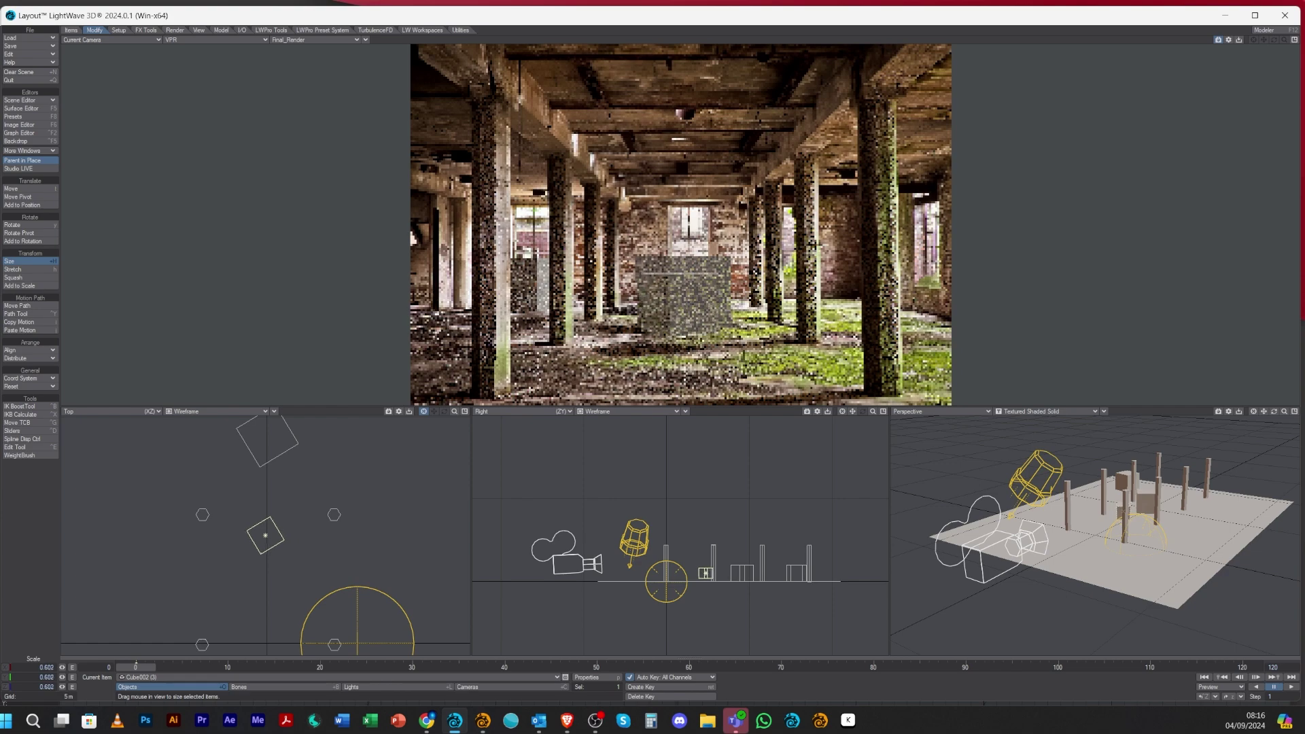
Lower the small cube onto the ground at Y about 270 mm and shift it to X about 1.28 m, Z about 2.11 m
key(t)
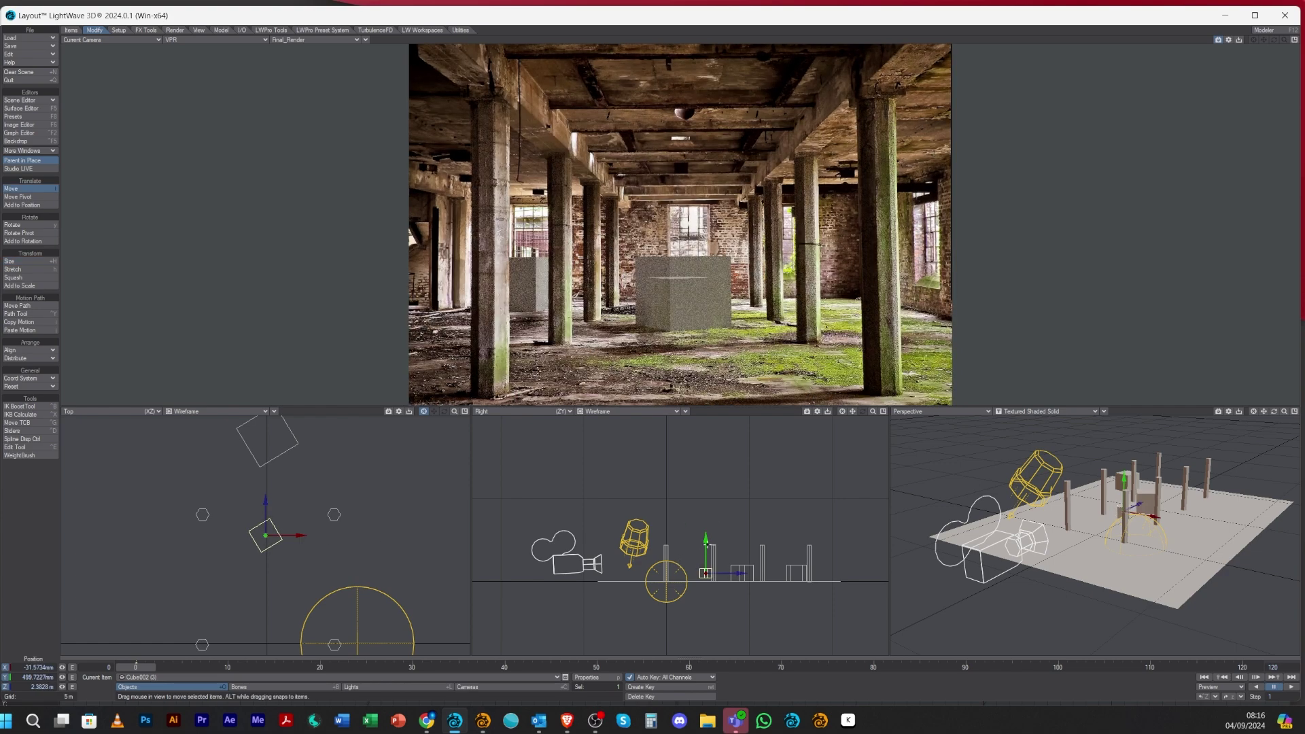
drag(705, 573, 706, 577)
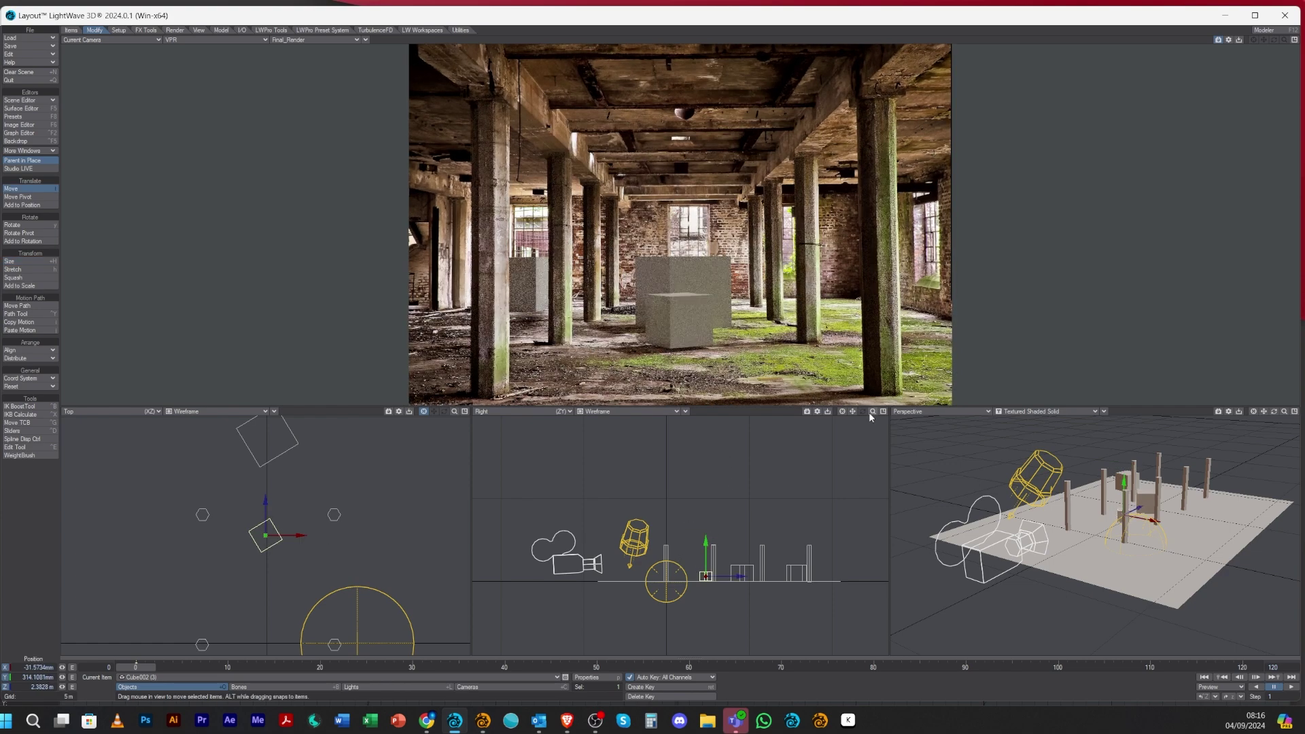
drag(873, 412, 932, 414)
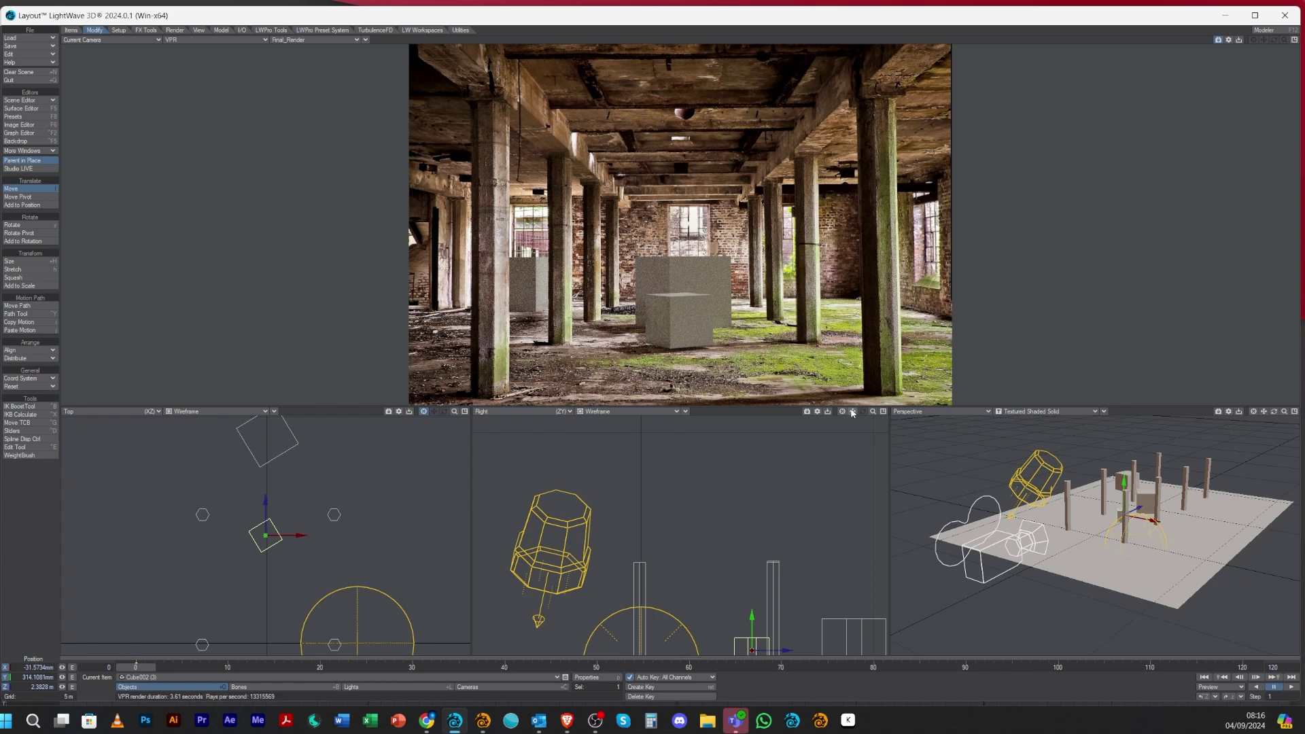
drag(852, 412, 831, 253)
drag(734, 457, 735, 460)
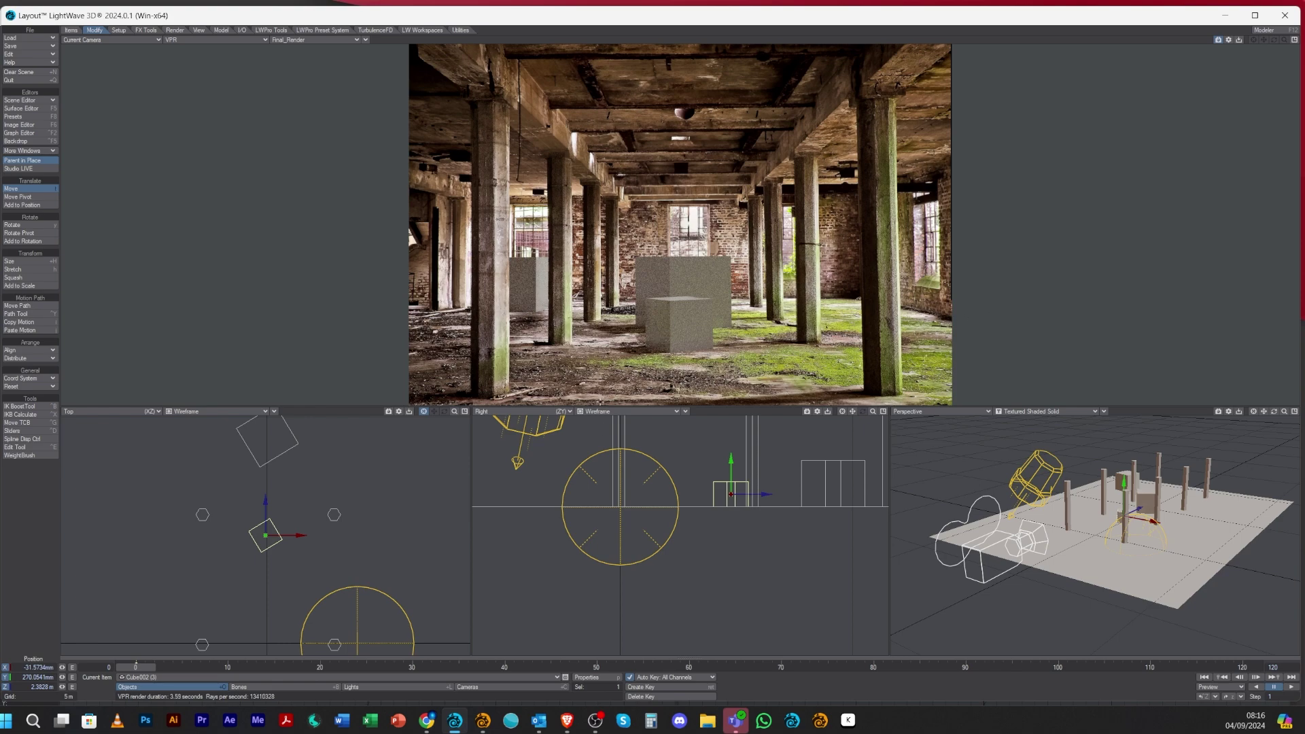
mouse_move(298, 536)
mouse_down()
mouse_move(276, 520)
mouse_move(293, 538)
mouse_up()
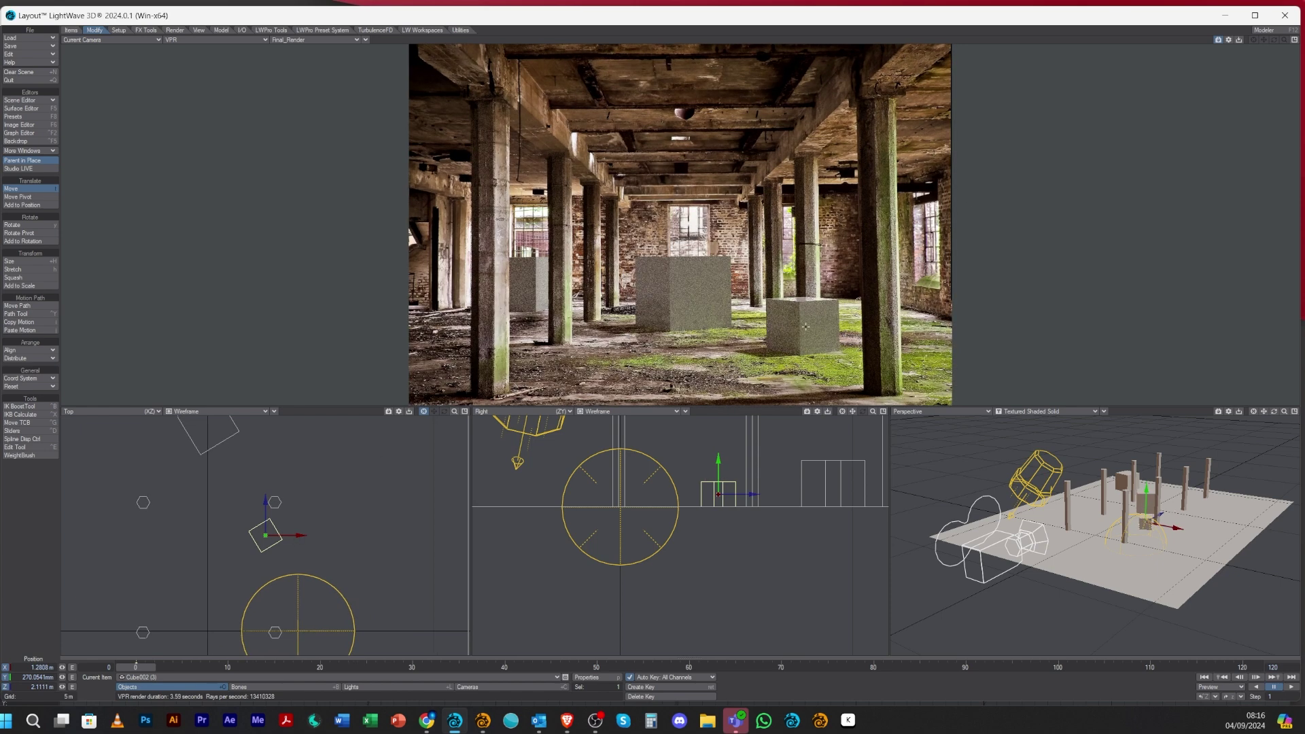
Hide all three cubes in the Scene Editor by setting their visibility to Hidden, and close the editor
click(32, 100)
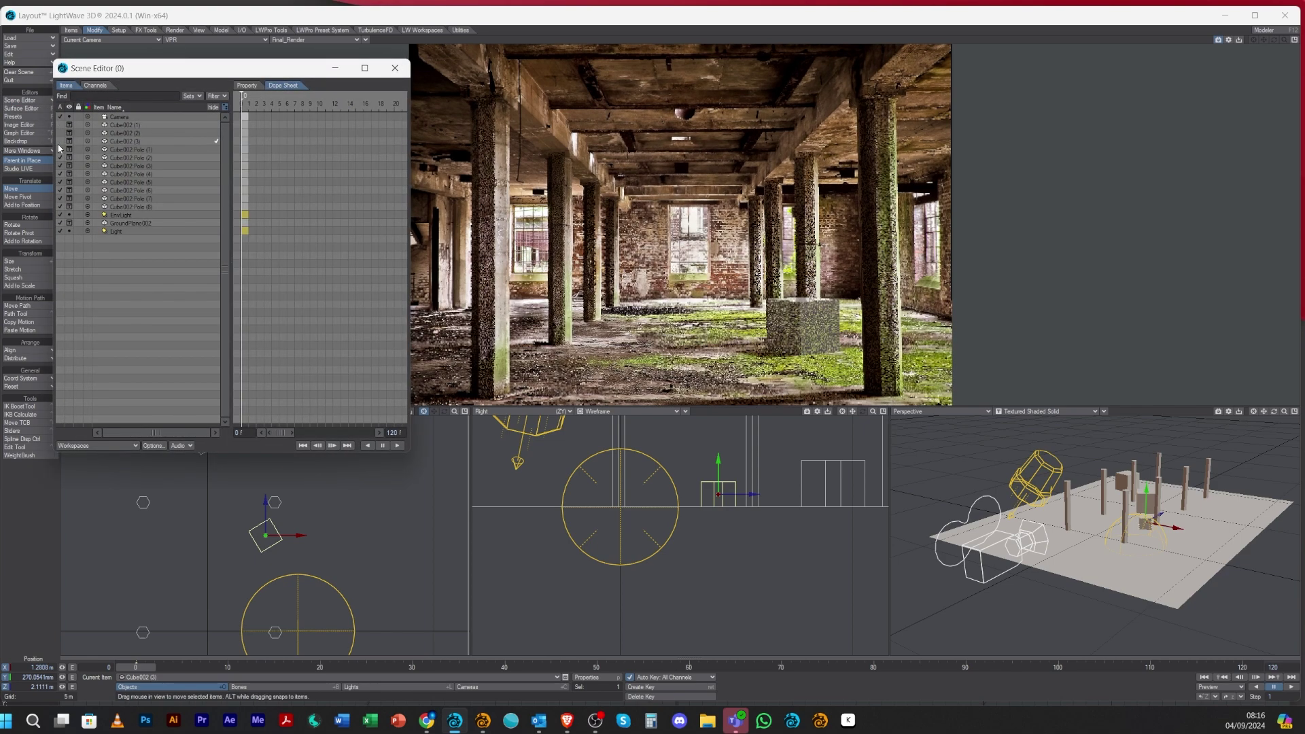
click(68, 127)
click(70, 132)
click(69, 134)
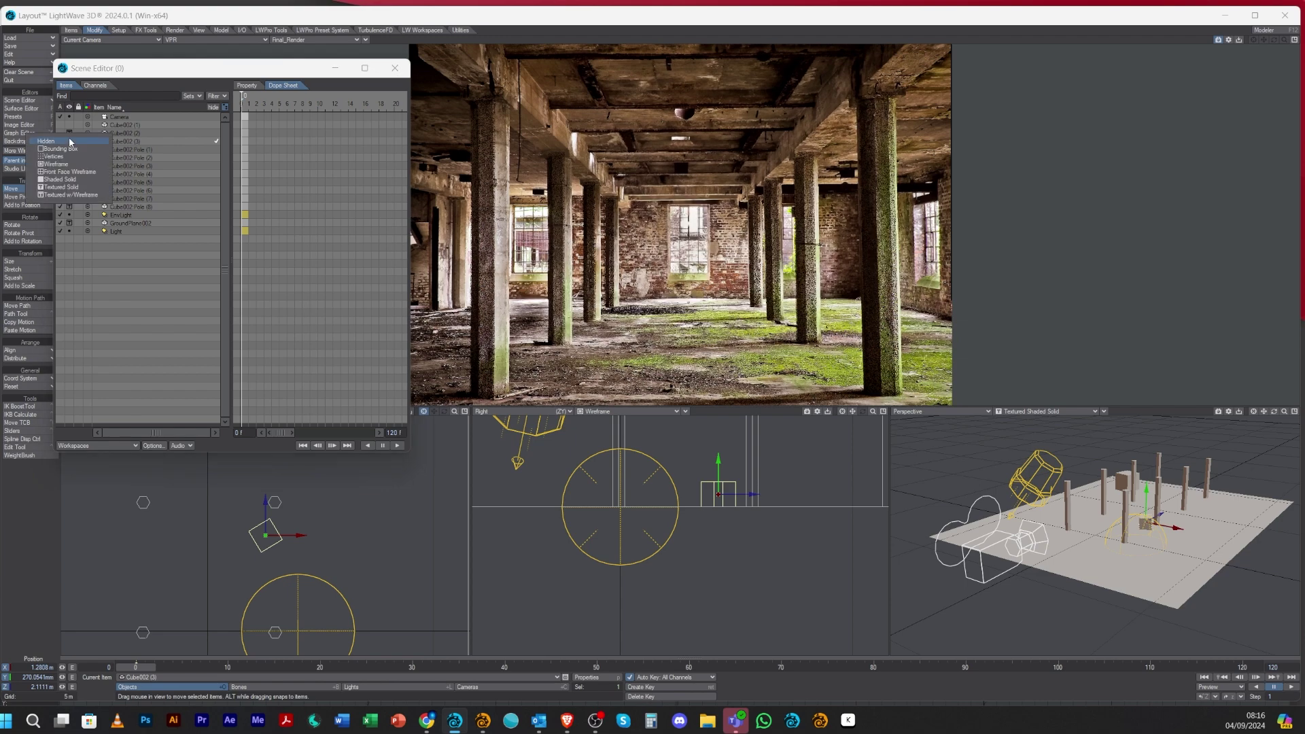
click(70, 139)
click(70, 142)
click(71, 148)
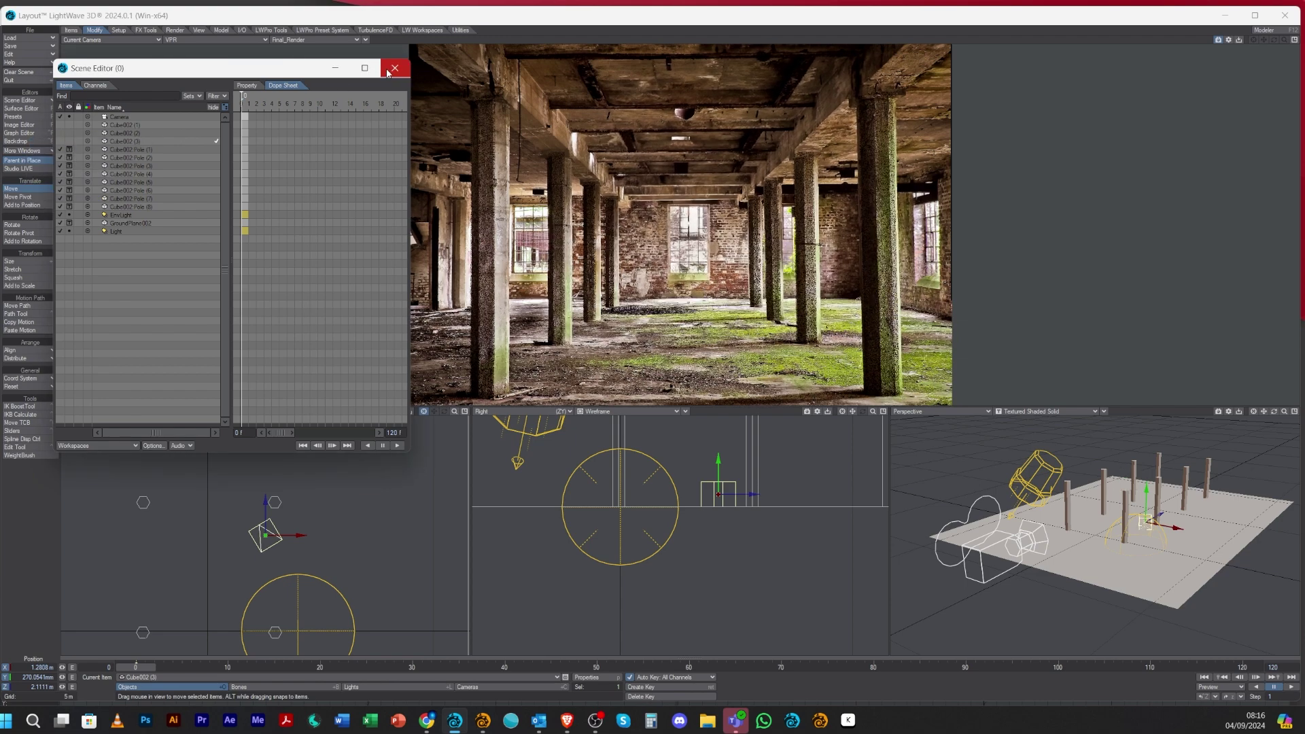
click(385, 69)
Load the Dragon_2 object into the scene and scale it uniformly to about 6.55
click(29, 38)
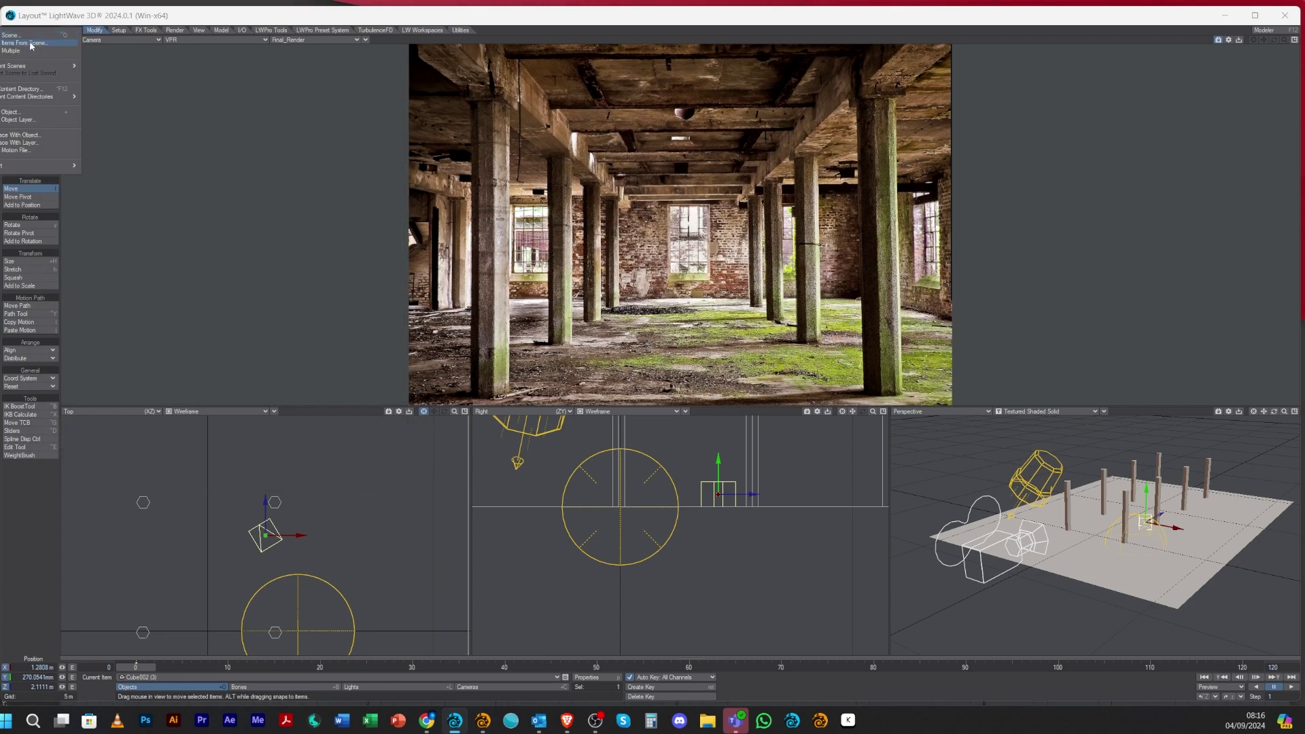
click(33, 116)
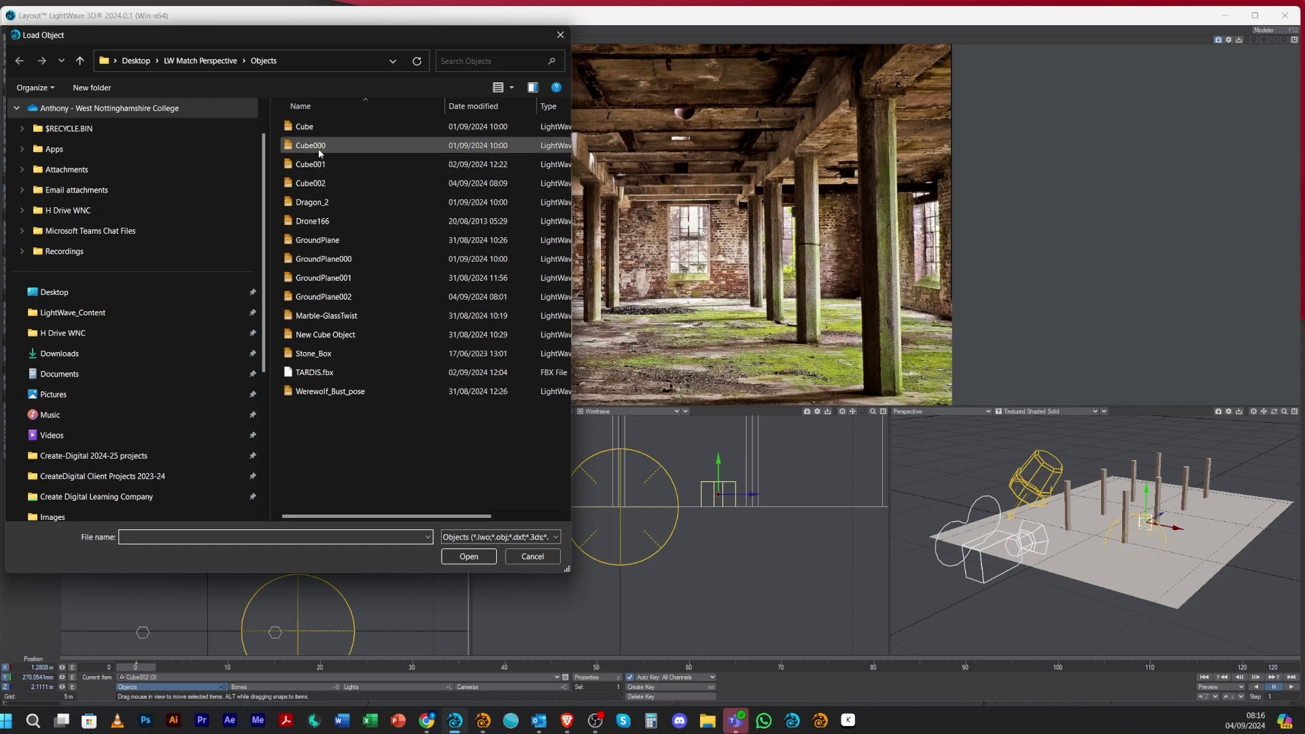
click(325, 203)
click(466, 555)
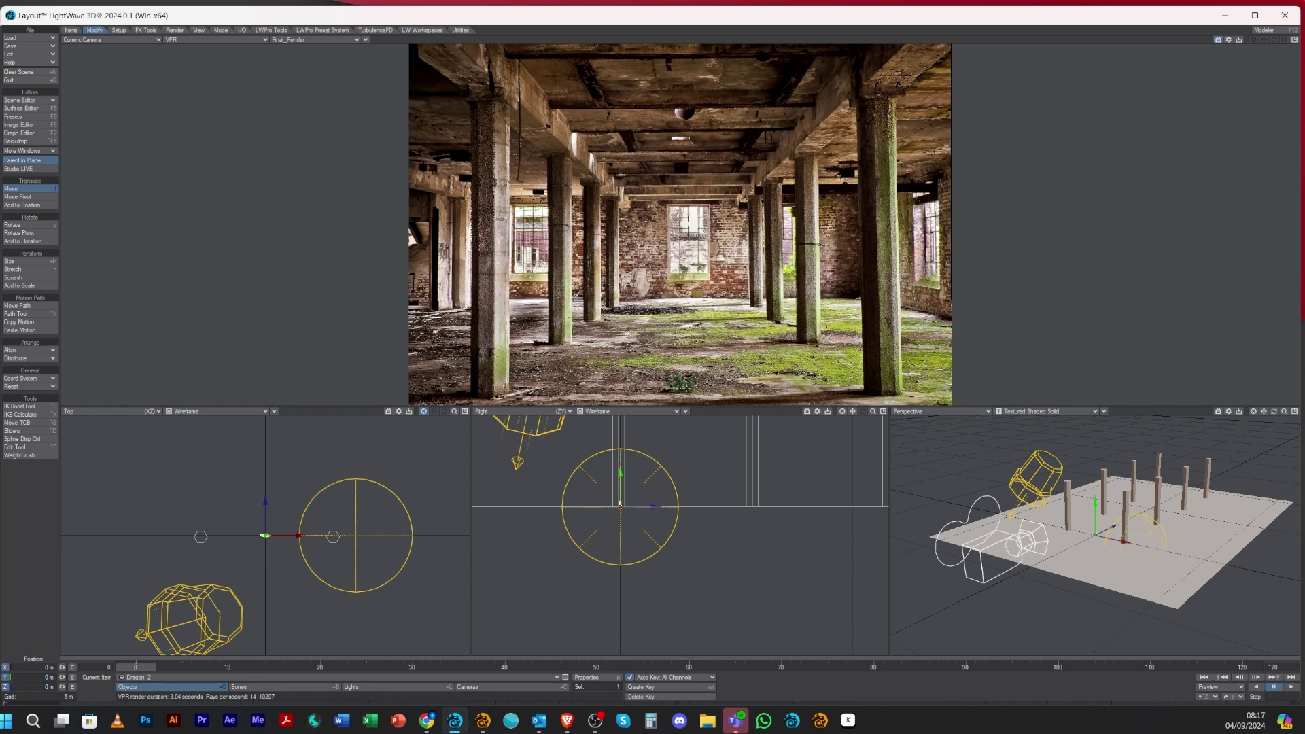
click(29, 262)
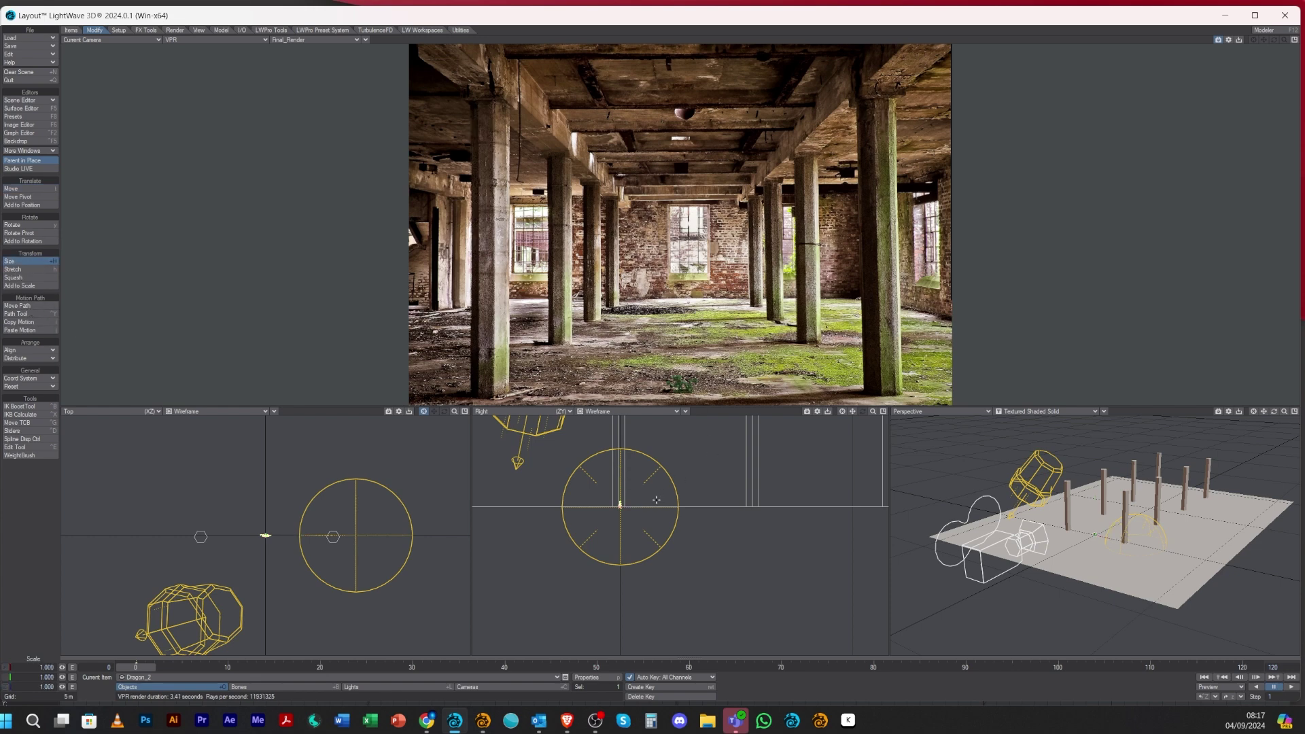
drag(616, 505, 643, 490)
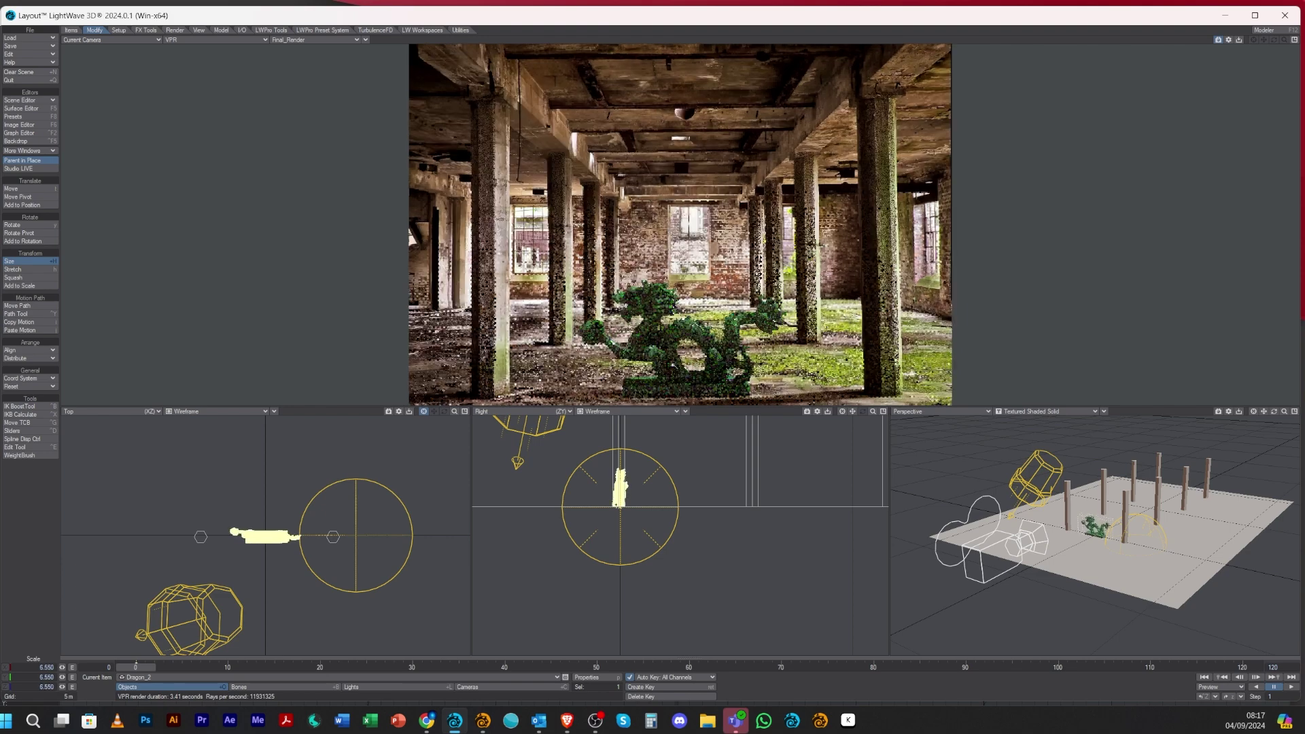
Position the dragon between the pole rows at X about 68 mm, Z about 2.04 m, with heading about -24.8°
click(11, 188)
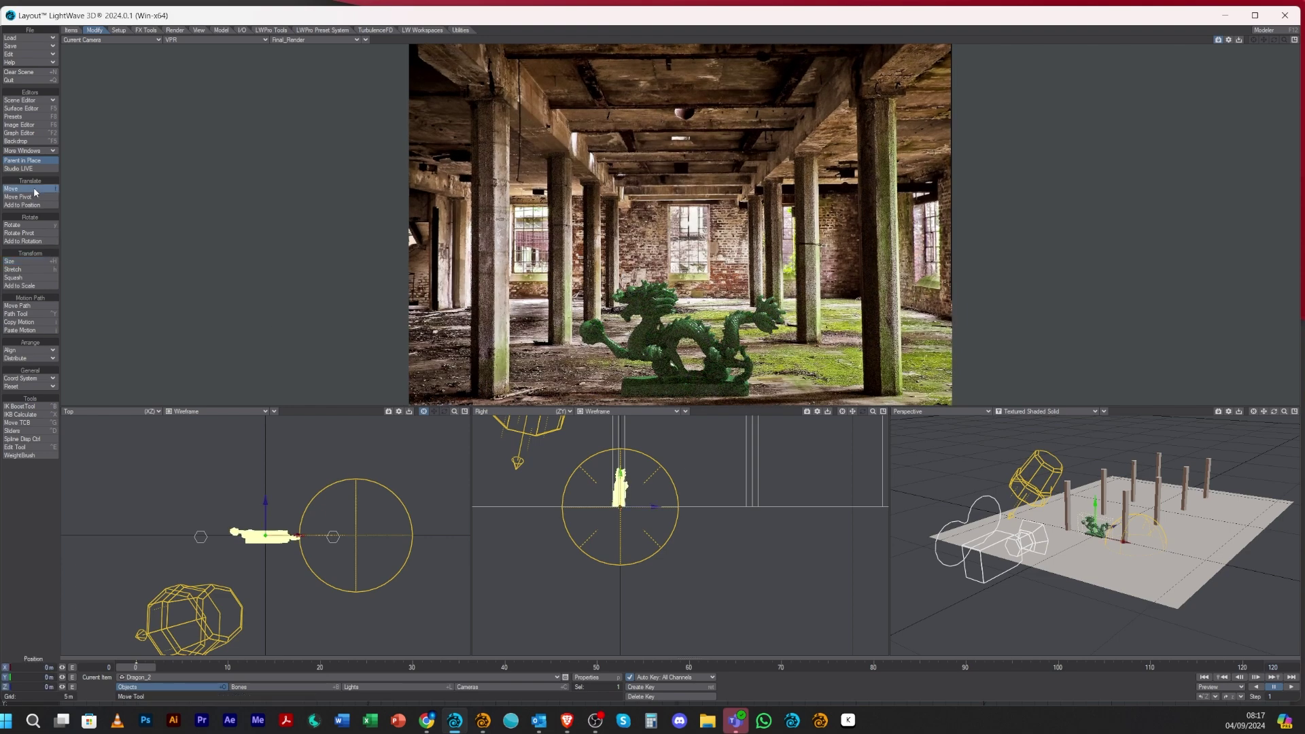
mouse_move(257, 496)
mouse_down()
mouse_move(330, 524)
mouse_move(279, 501)
mouse_up()
key(y)
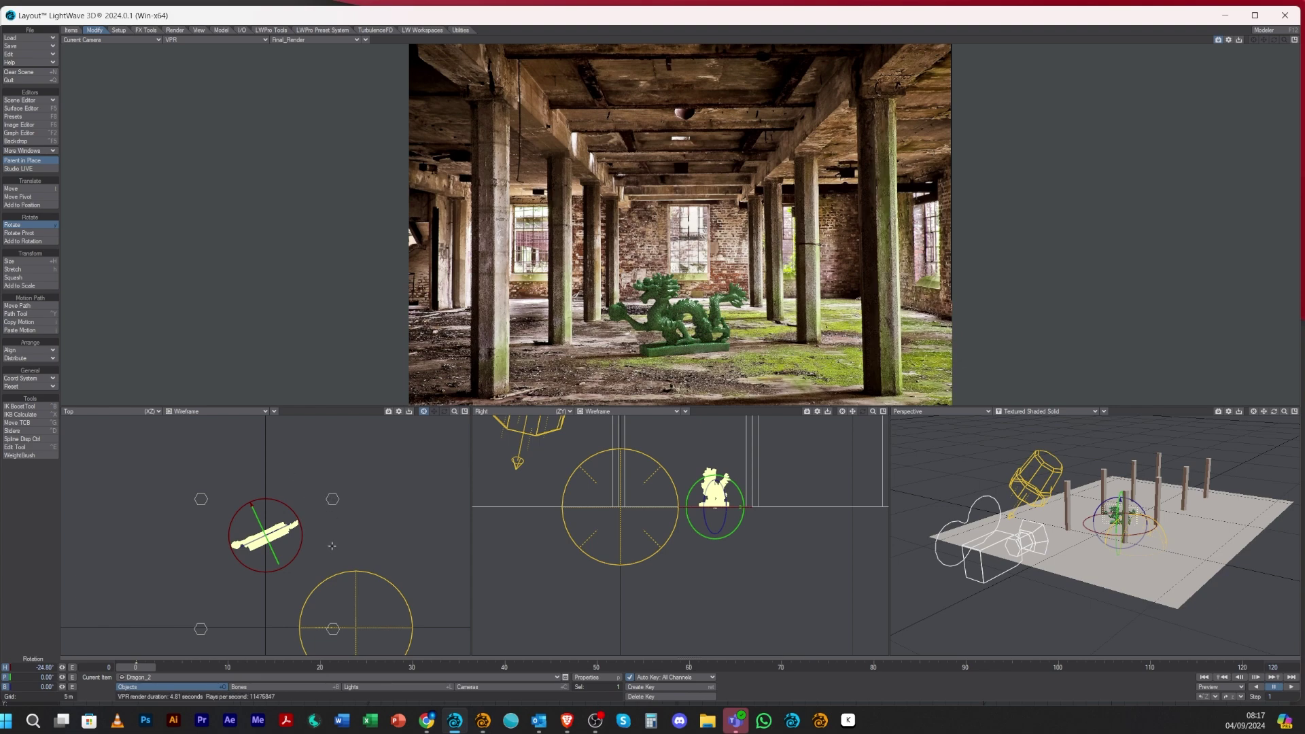
key(t)
mouse_move(332, 546)
mouse_down()
mouse_move(245, 547)
mouse_move(396, 548)
mouse_move(286, 548)
mouse_move(306, 544)
mouse_up()
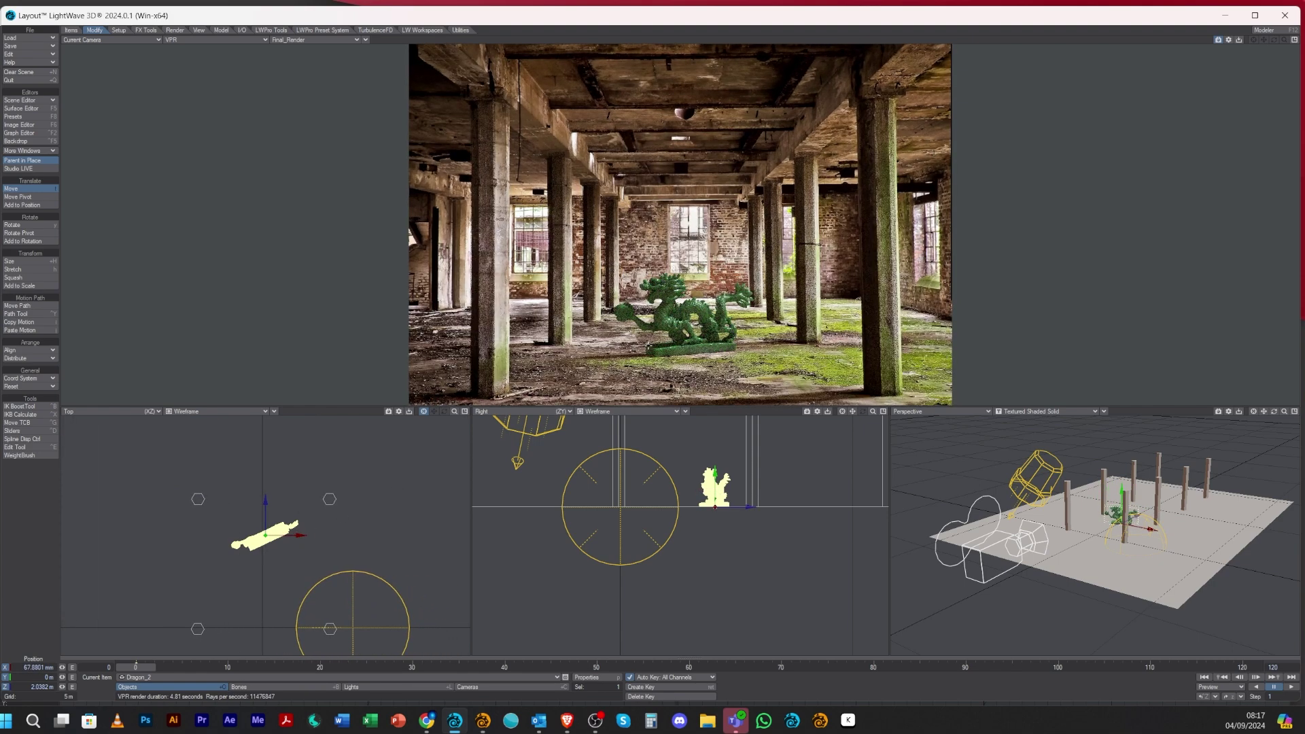